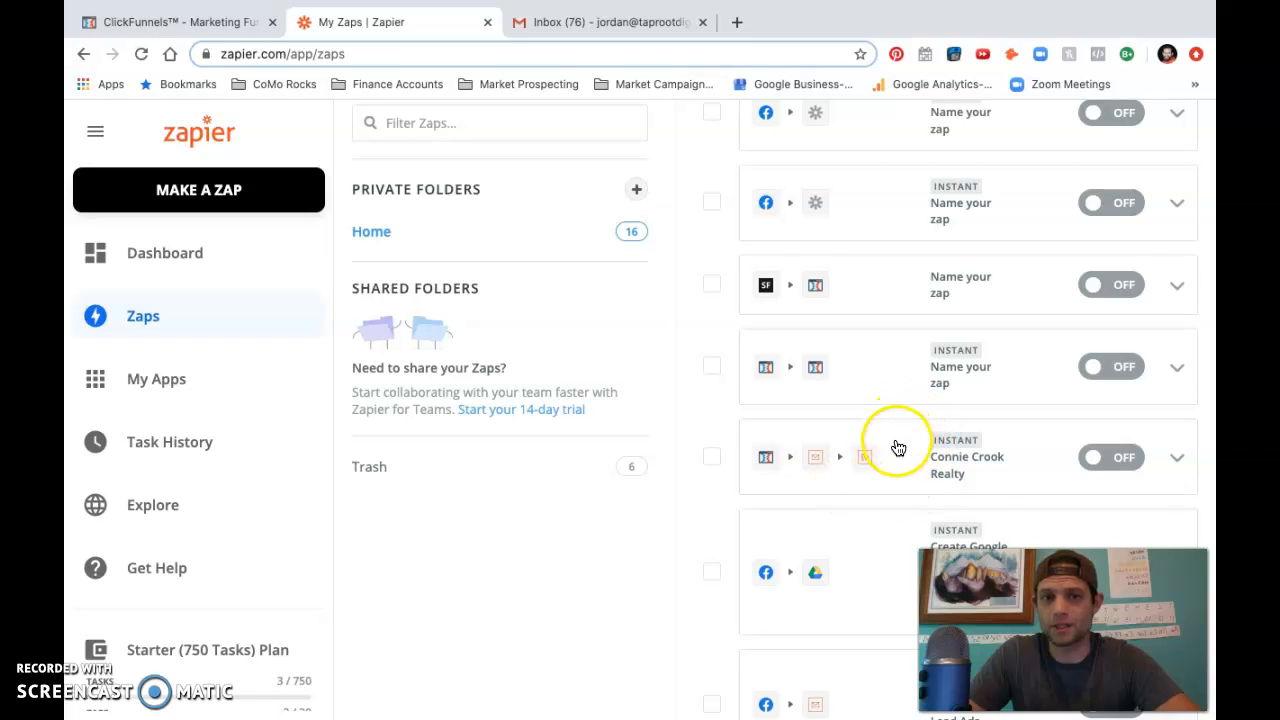
Open the Connie Crook Realty Zap for editing and expand its New Contact Activity trigger
click(1176, 458)
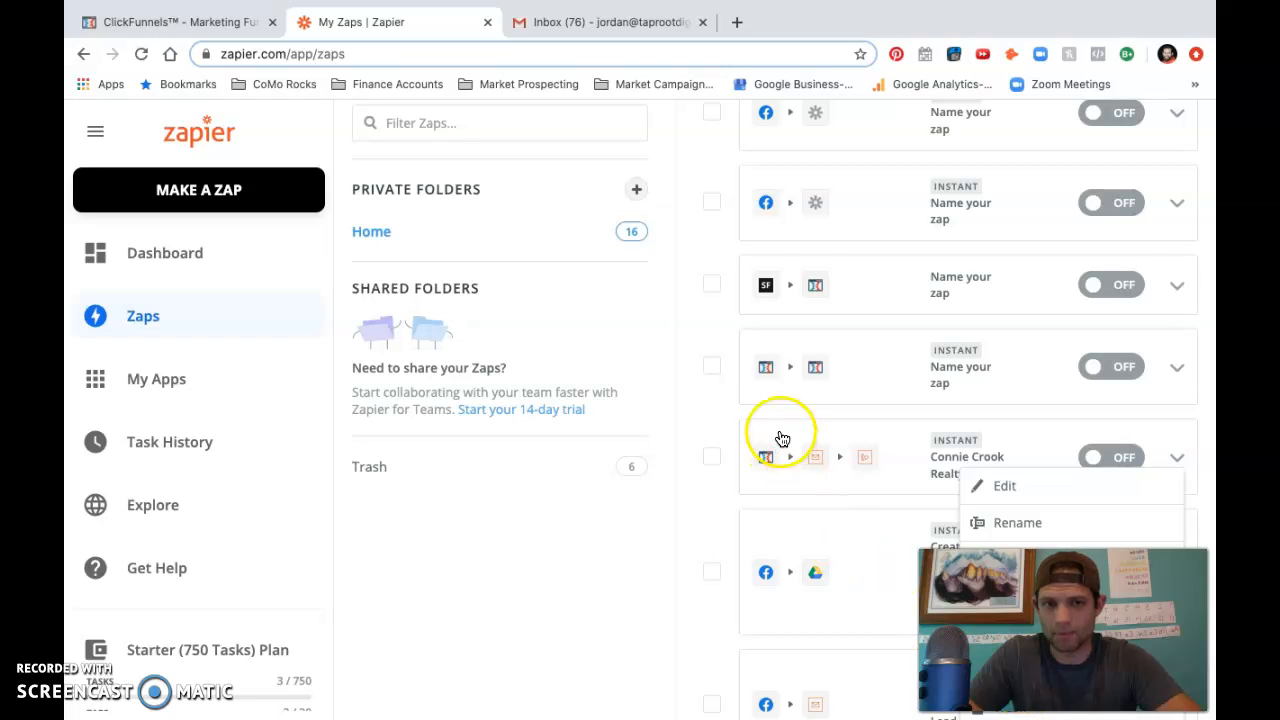
click(895, 485)
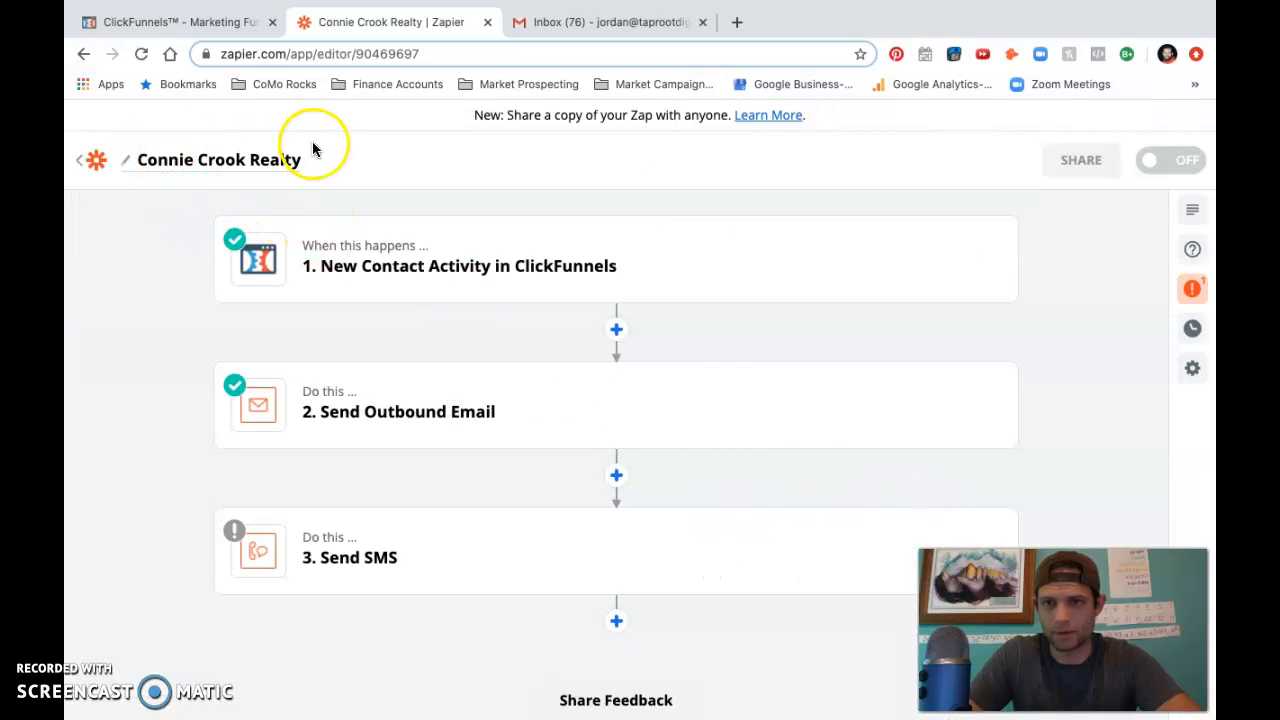
click(533, 230)
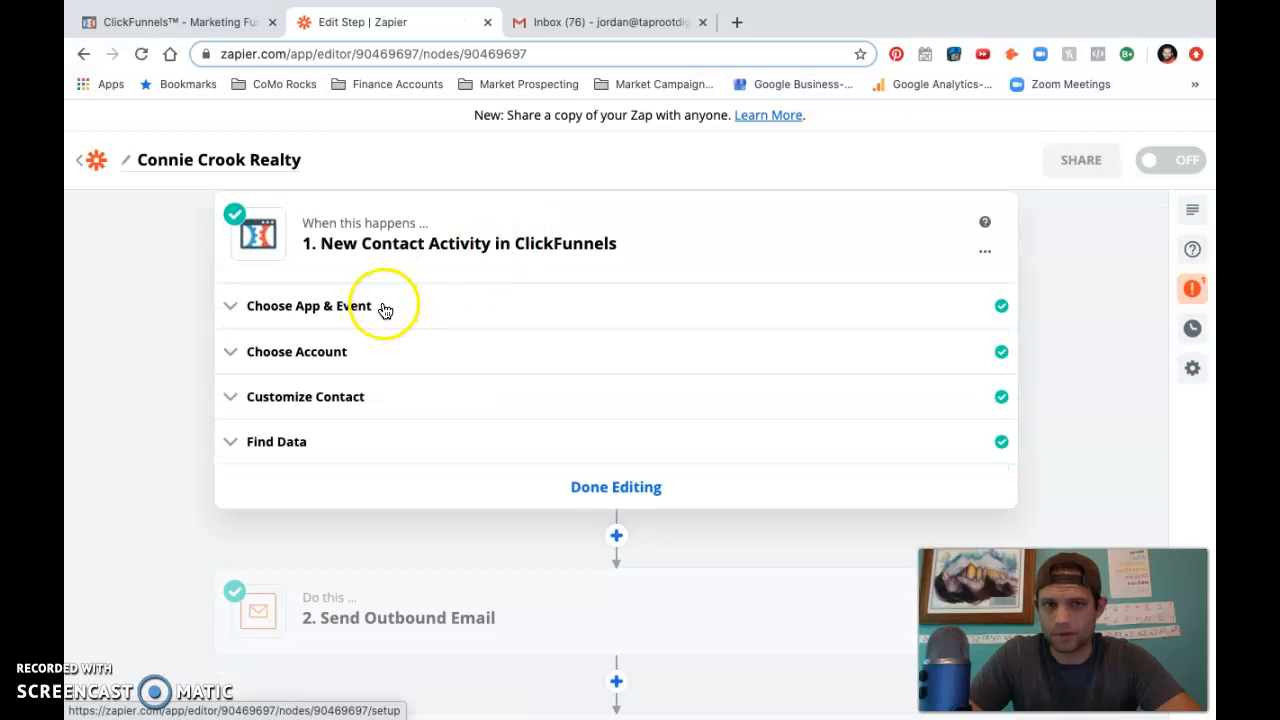
Review the trigger's app and event settings, including the list of available ClickFunnels trigger events
click(297, 309)
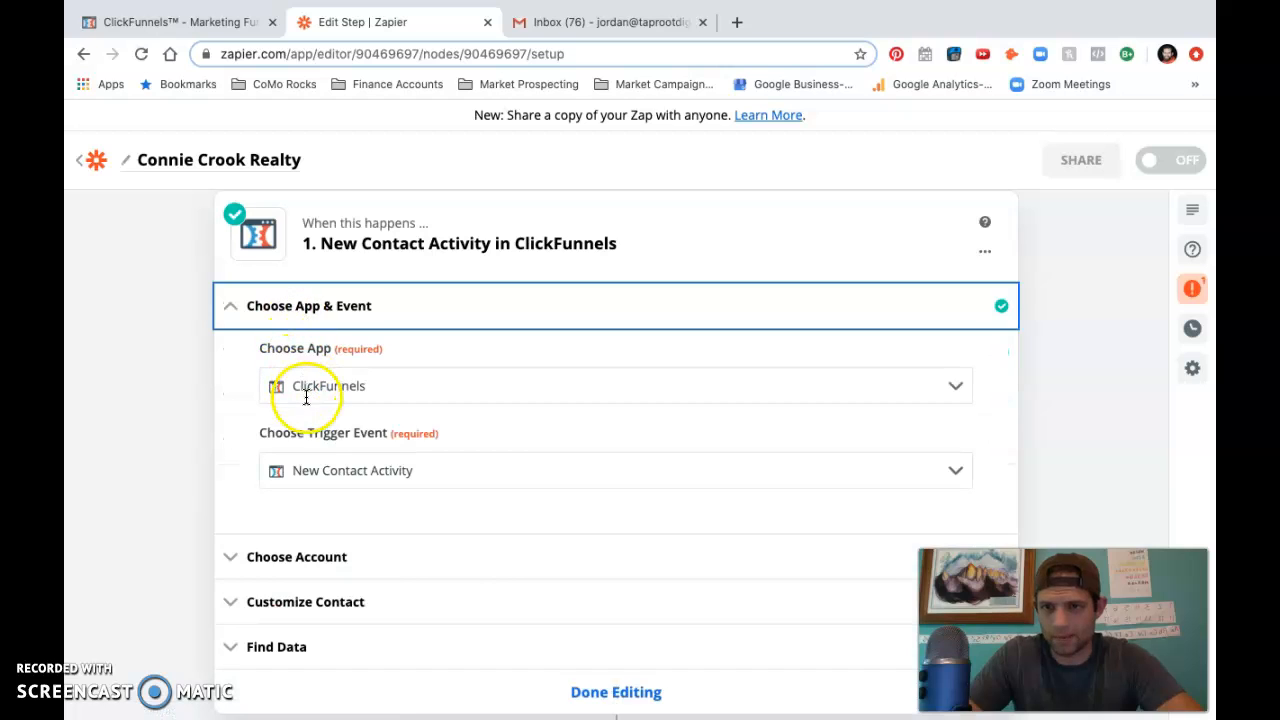
click(300, 466)
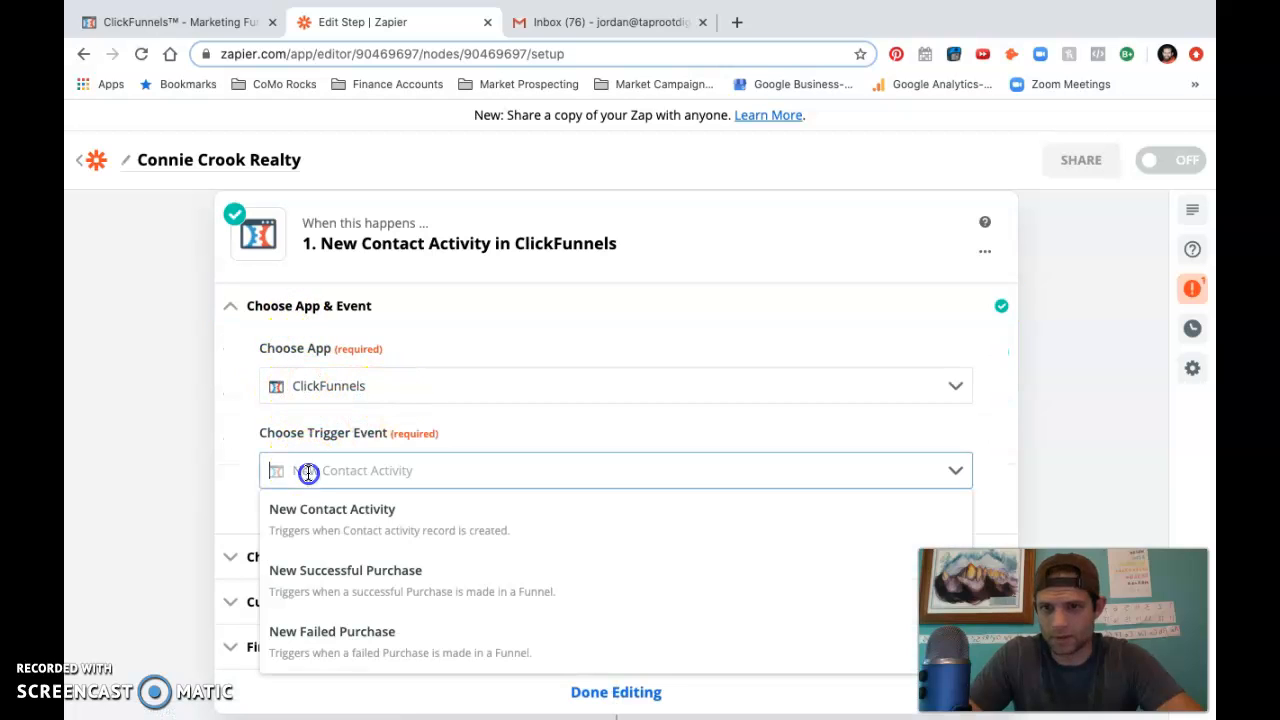
click(237, 443)
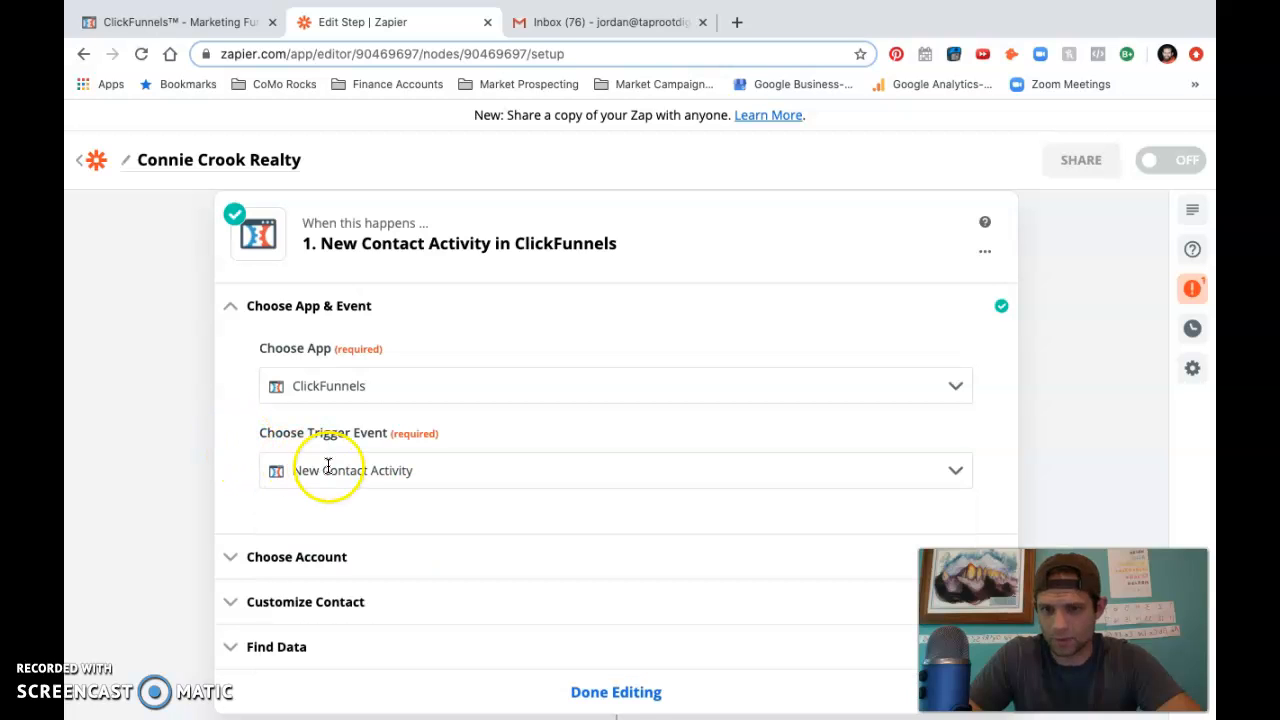
Review the trigger's connected ClickFunnels account and the funnel and funnel step it watches for new contacts
click(282, 565)
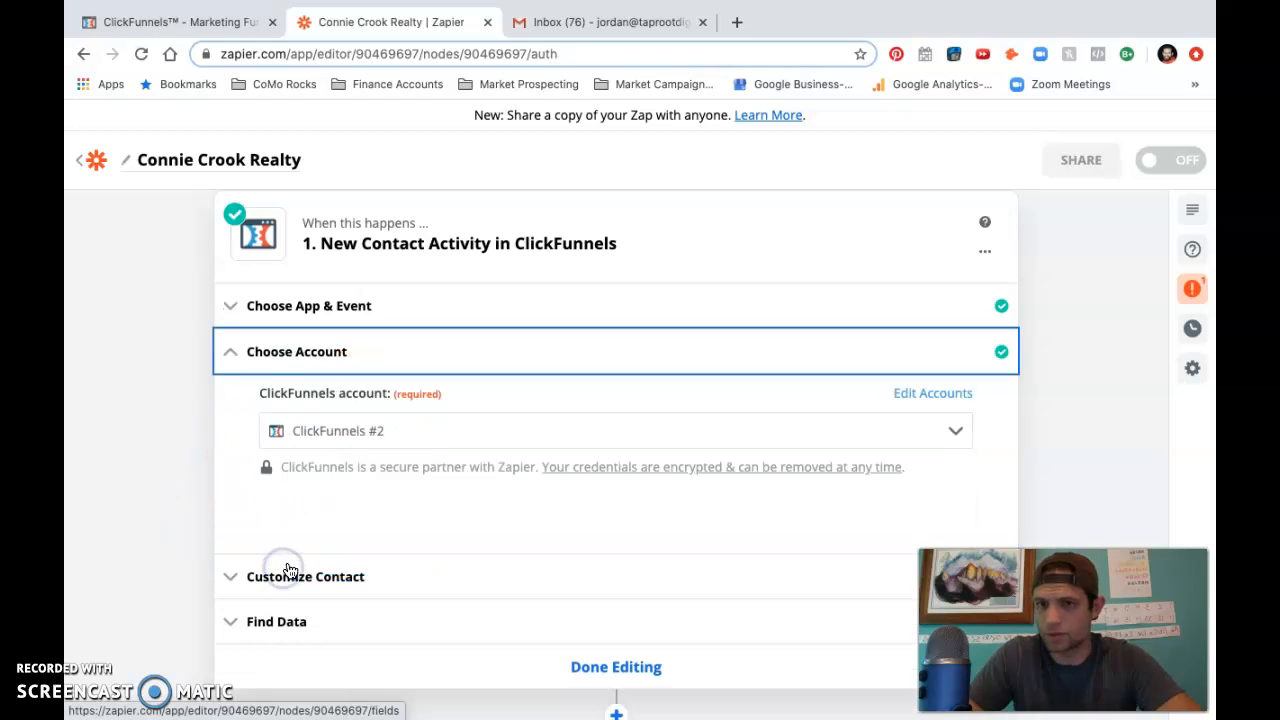
click(279, 580)
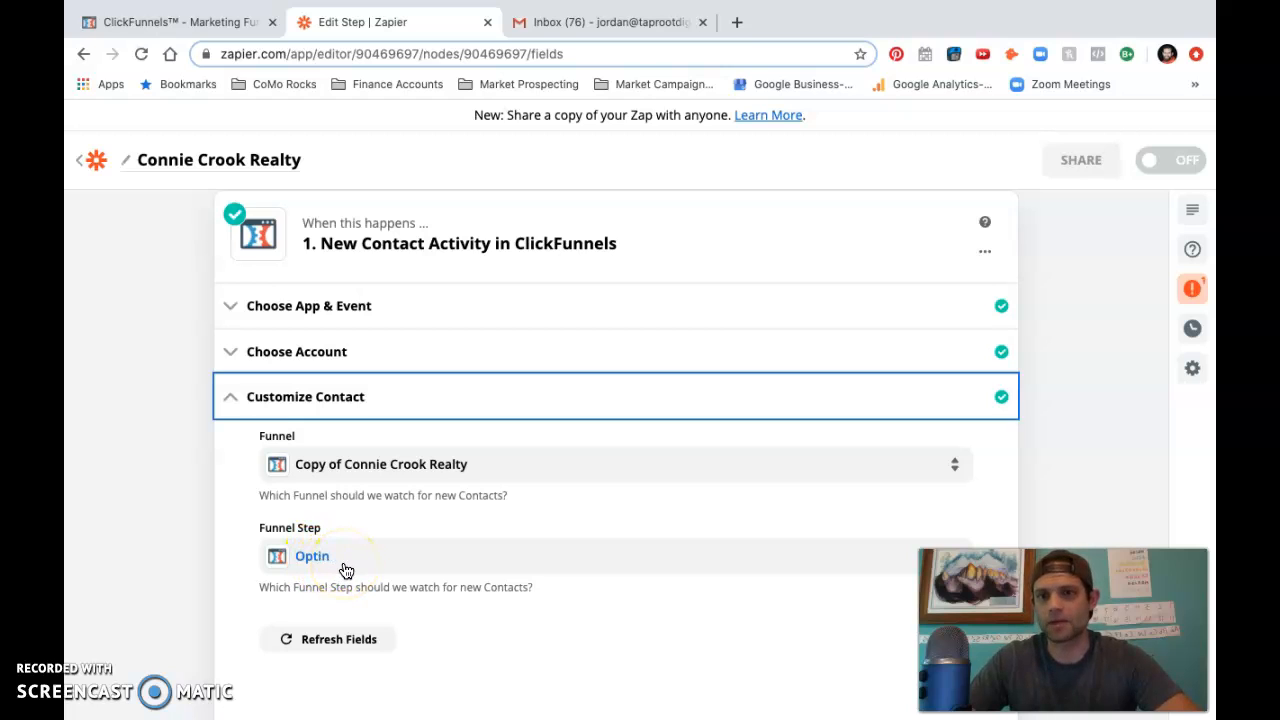
scroll(256, 634, down, 3)
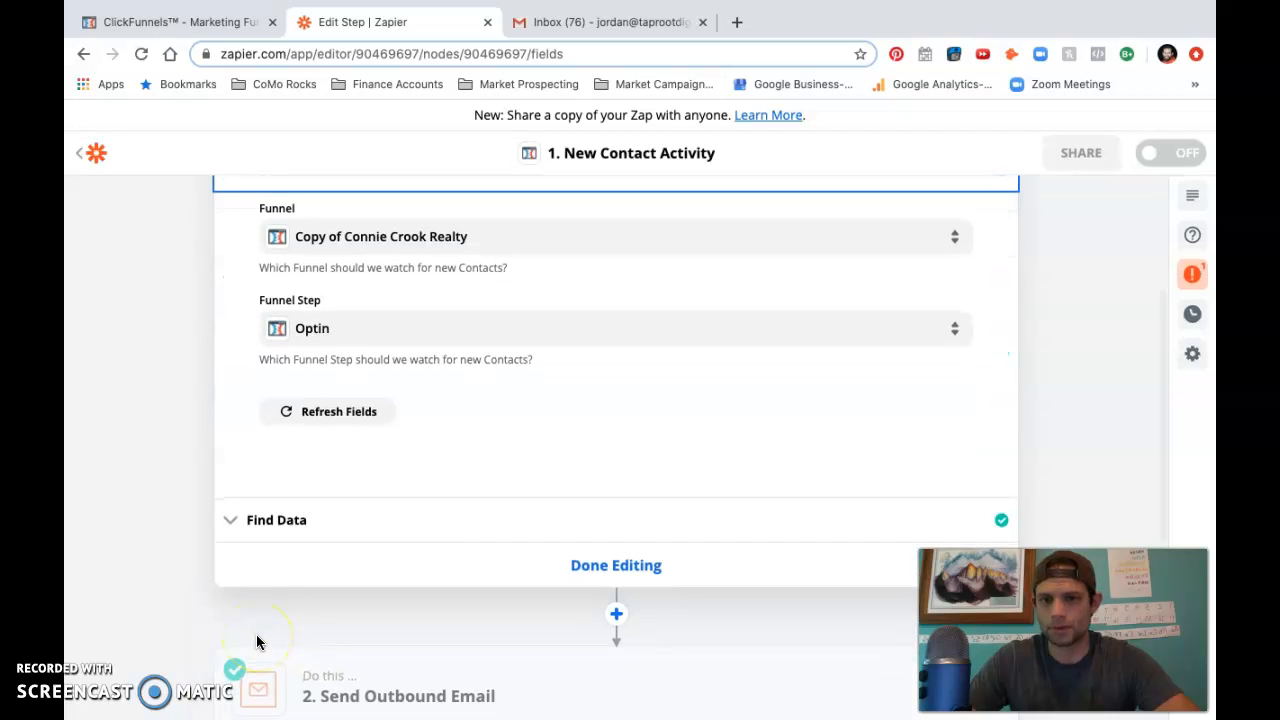
Load the trigger's Find Data section and check the selectable test contacts and the fields of Contact A
click(286, 520)
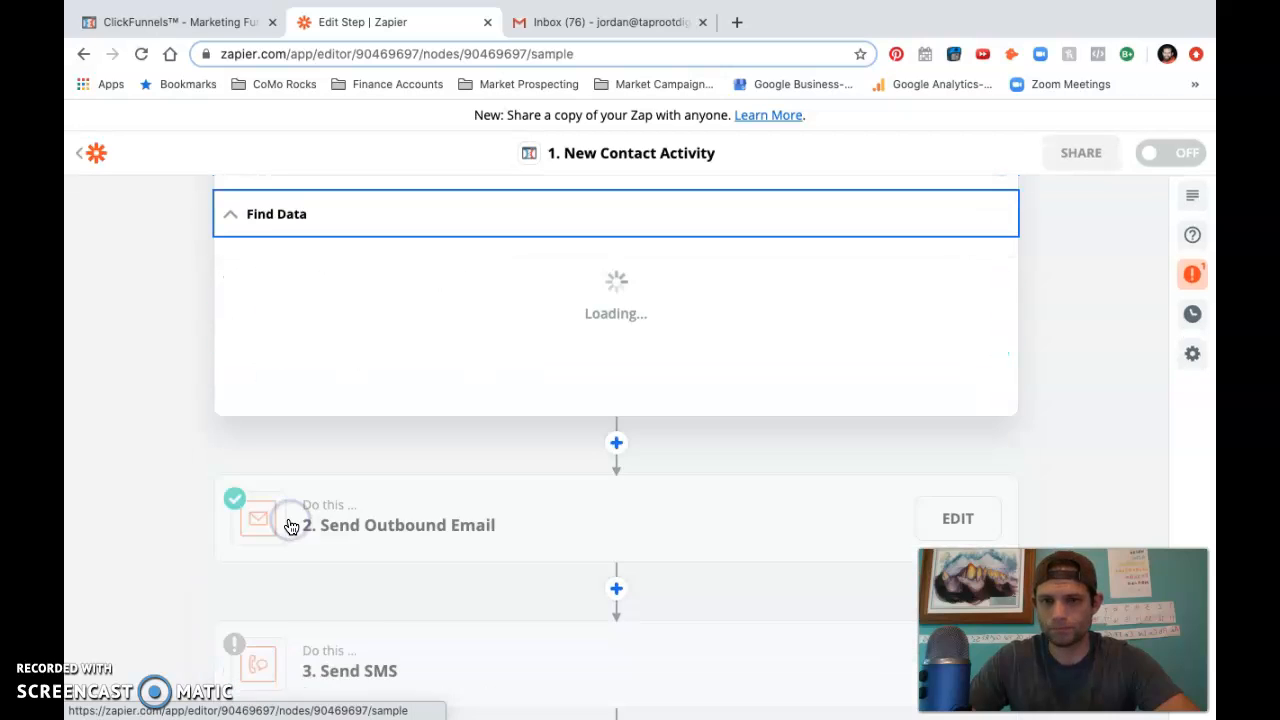
click(580, 345)
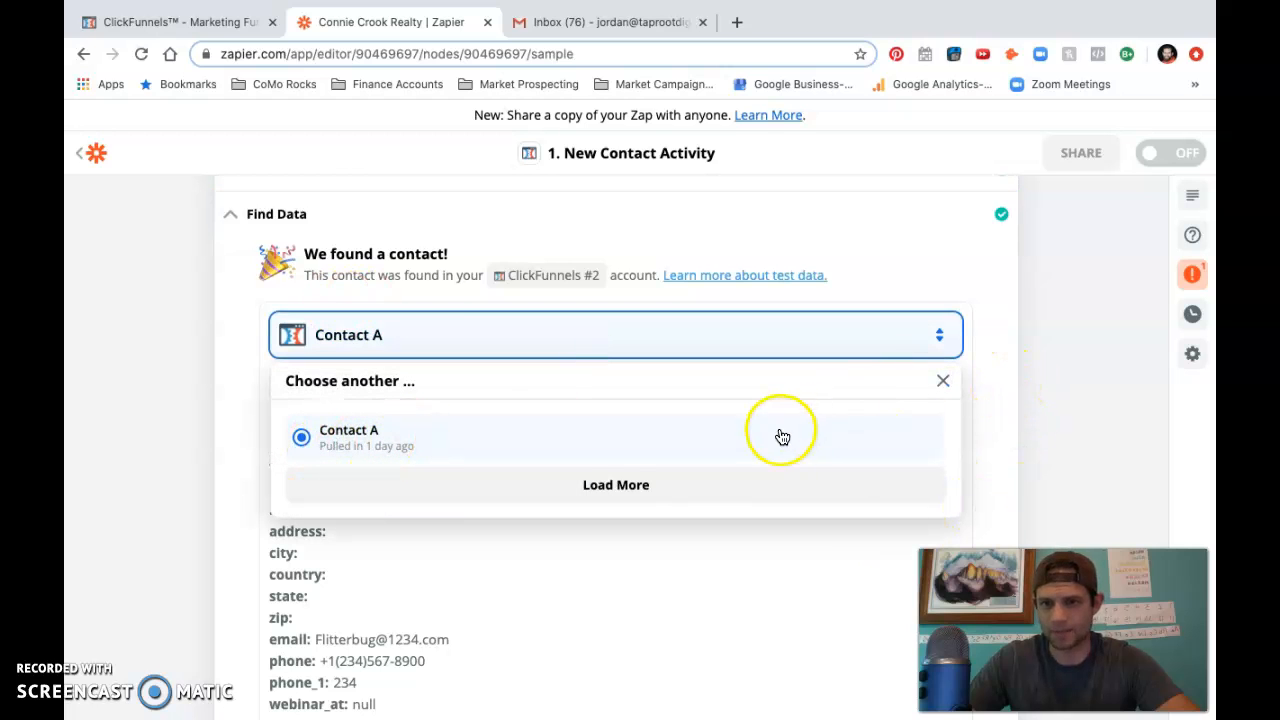
click(991, 381)
scroll(472, 560, down, 1)
scroll(473, 564, down, 4)
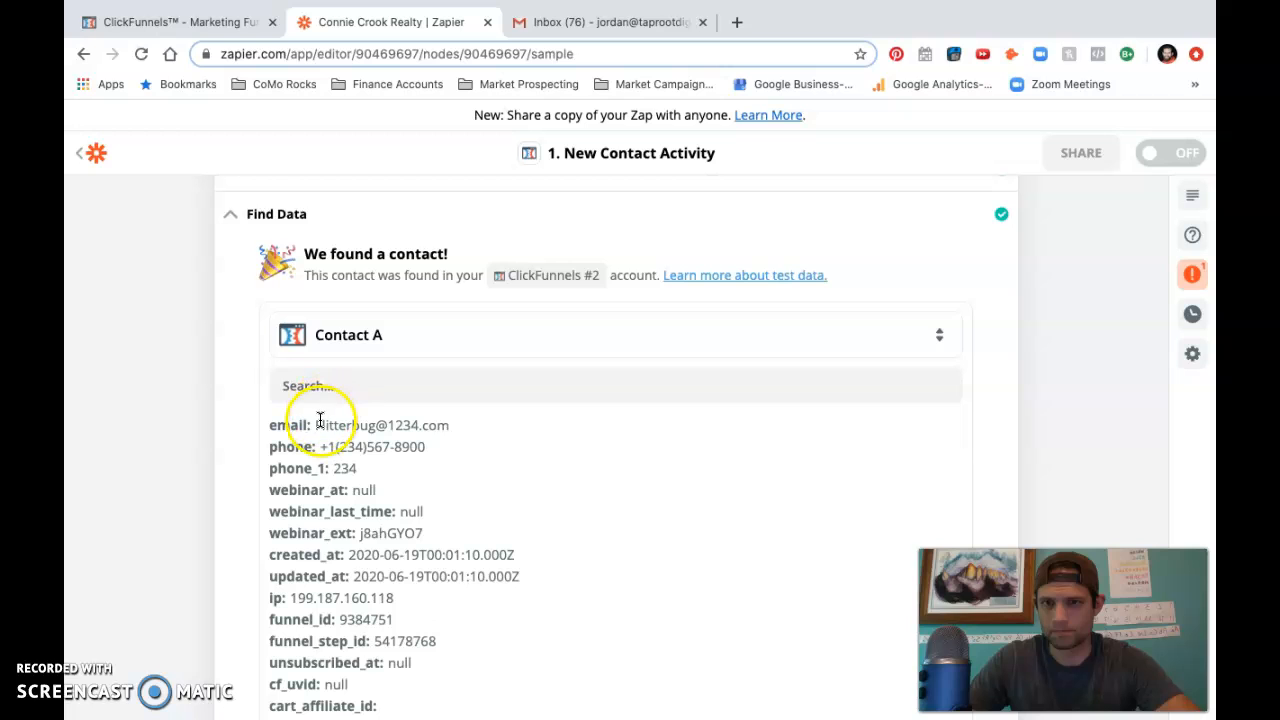
Switch to ClickFunnels to check the funnel's Optin page overview, and return to the Zap editor
click(113, 21)
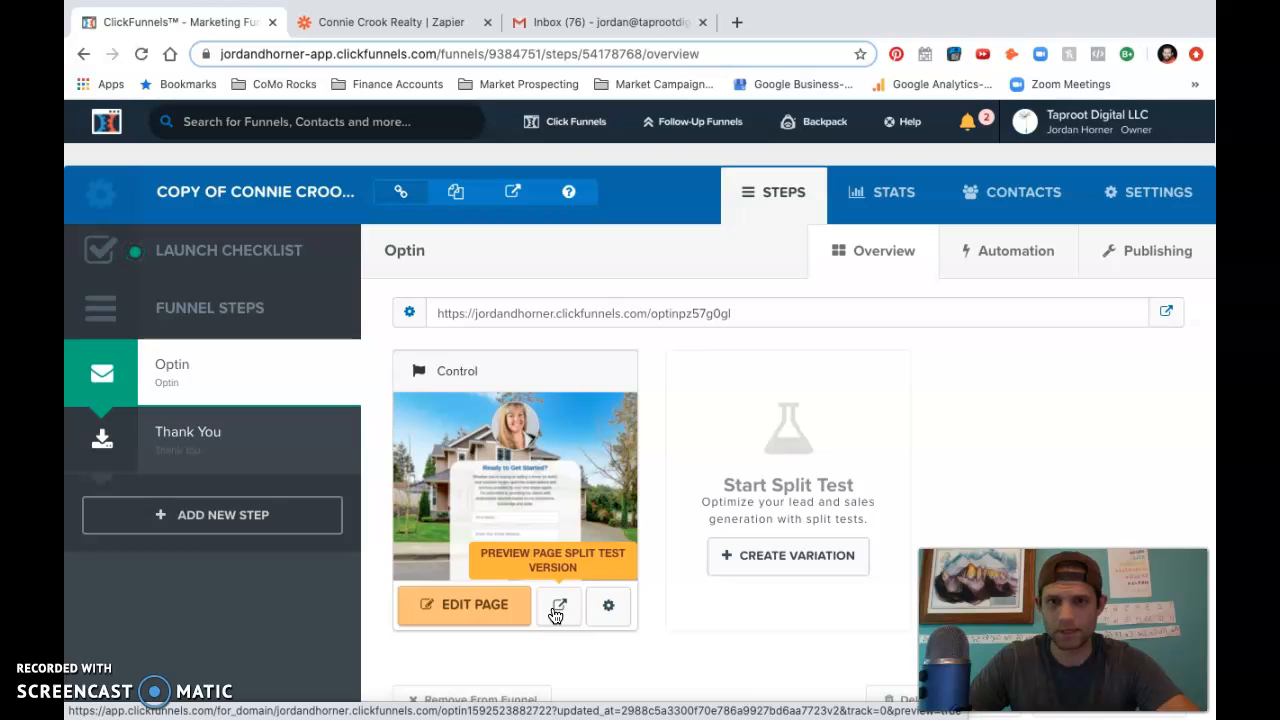
click(414, 20)
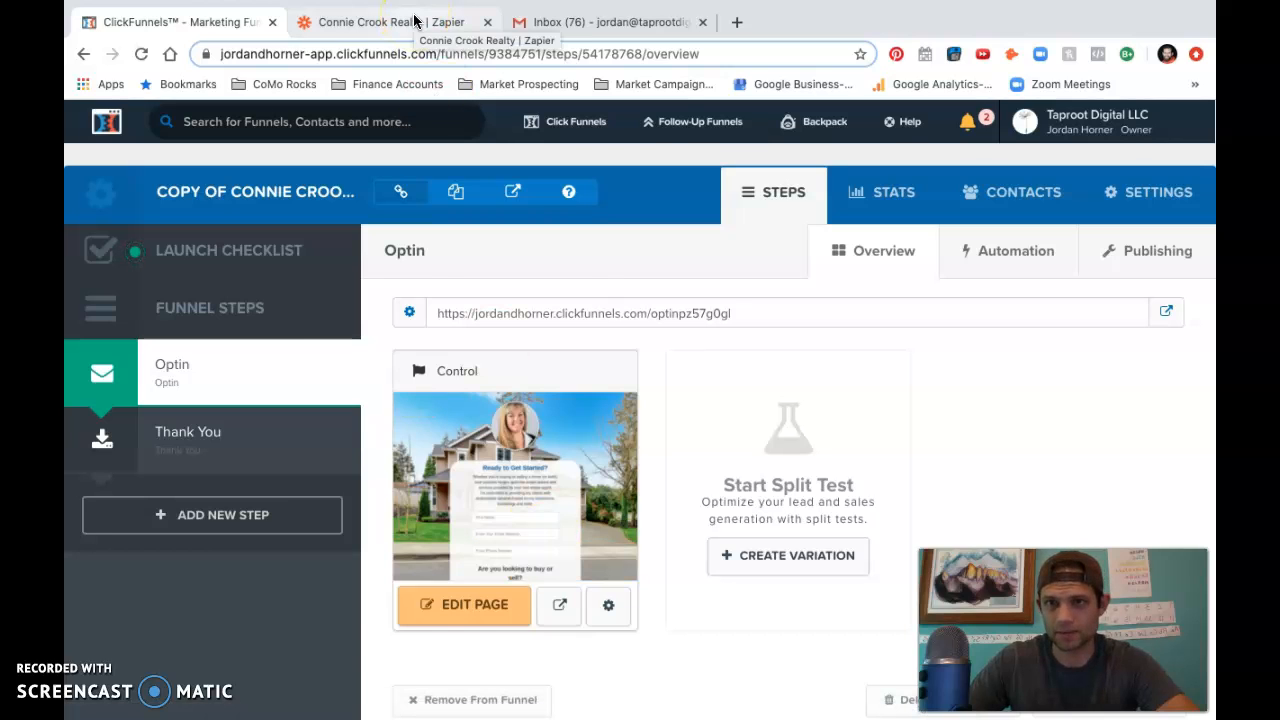
click(414, 20)
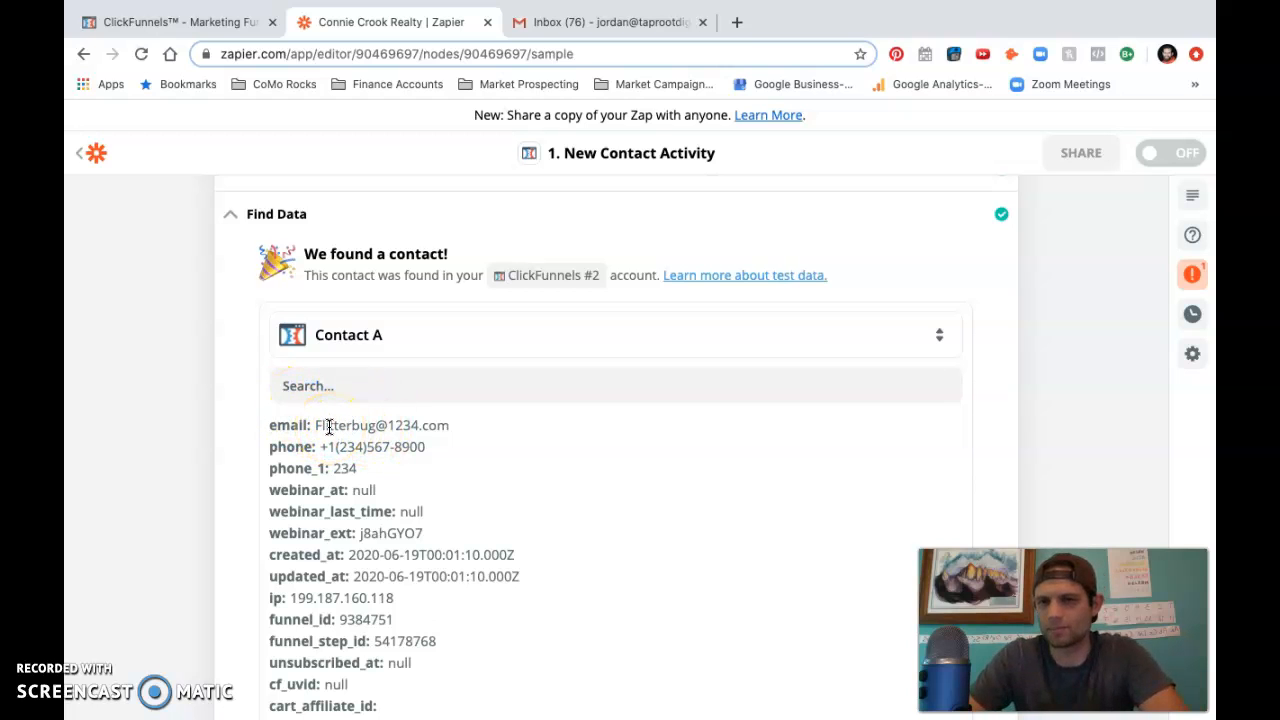
Review all fields of the trigger's test contact and continue to the Send Outbound Email action
scroll(494, 640, down, 10)
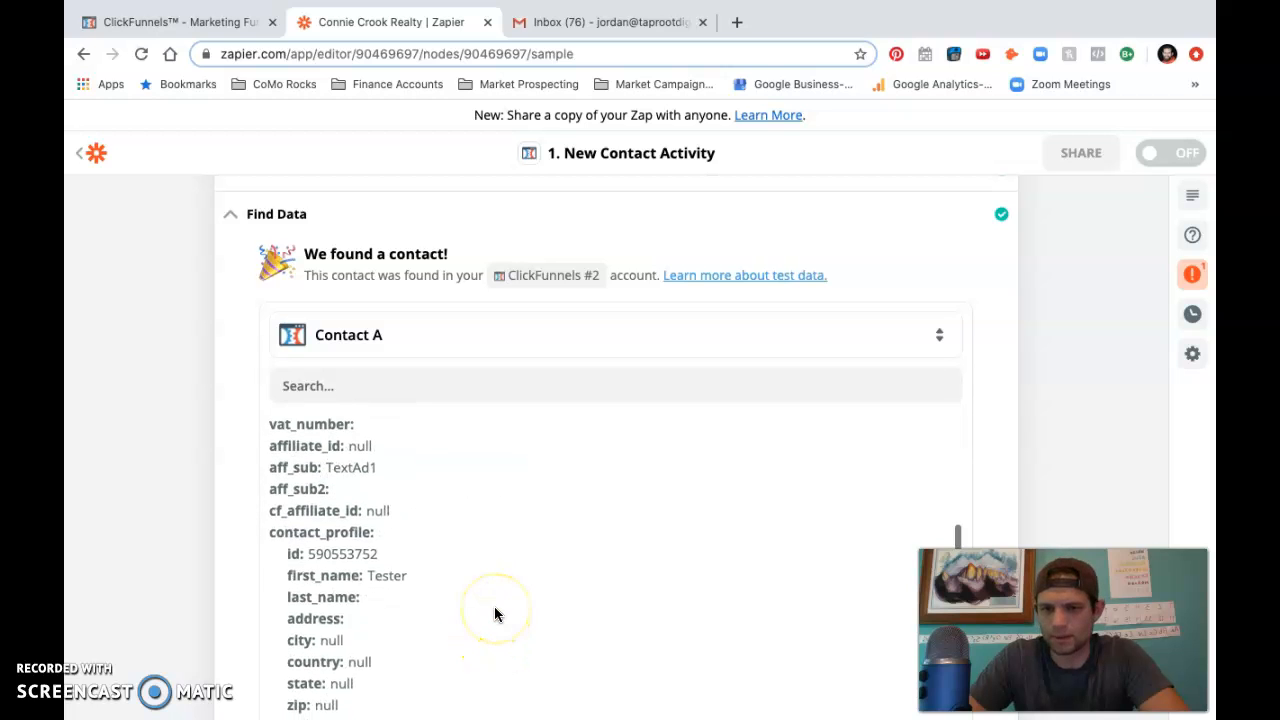
scroll(495, 608, up, 15)
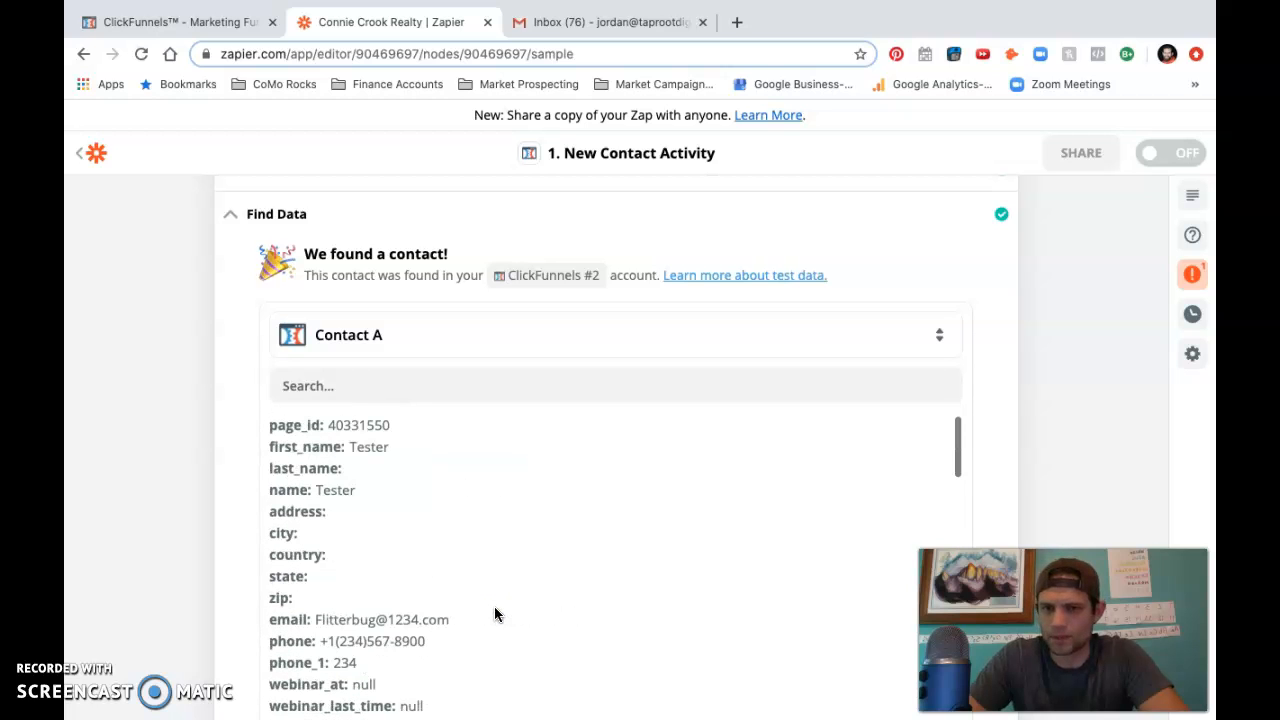
scroll(1052, 385, down, 5)
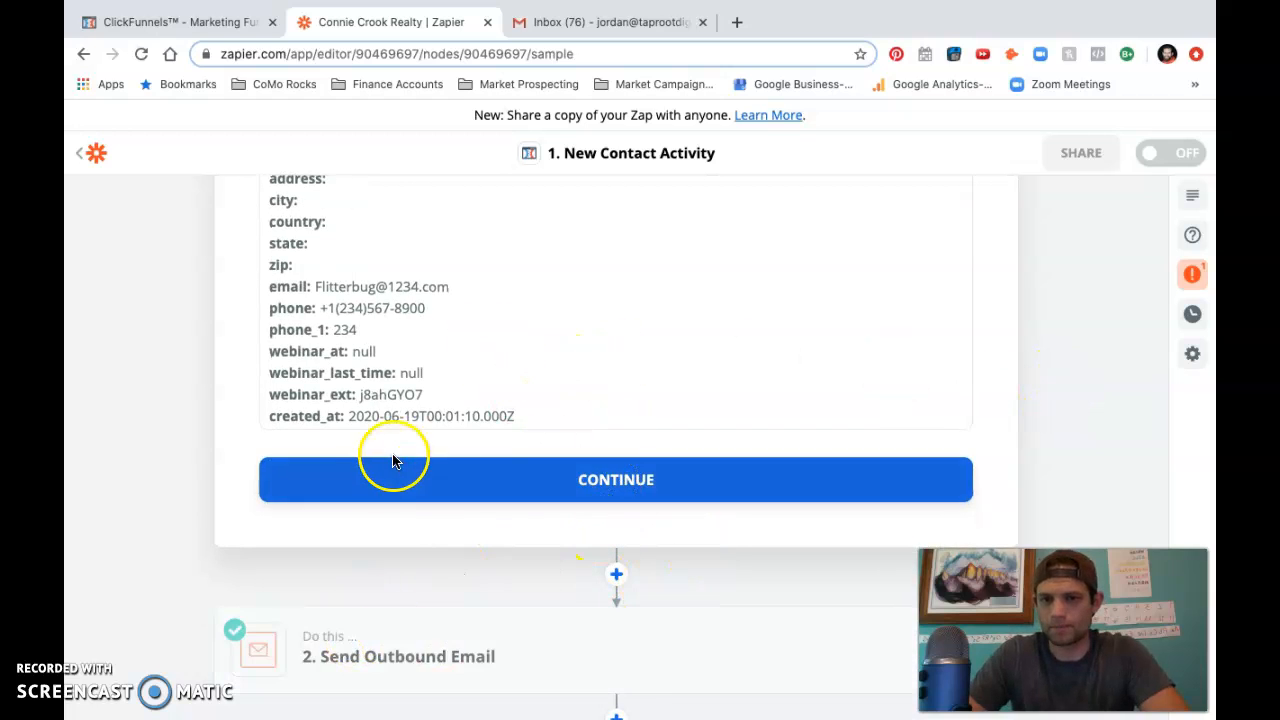
scroll(418, 362, up, 1)
scroll(419, 362, down, 1)
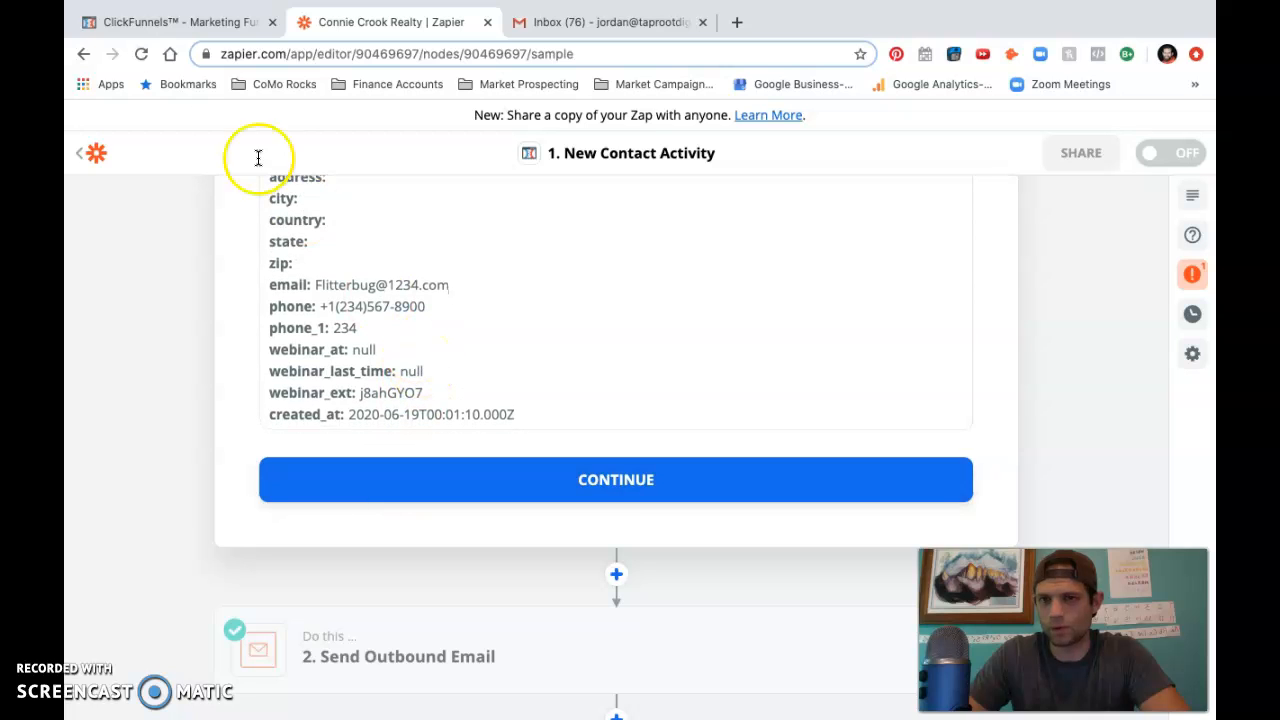
click(571, 489)
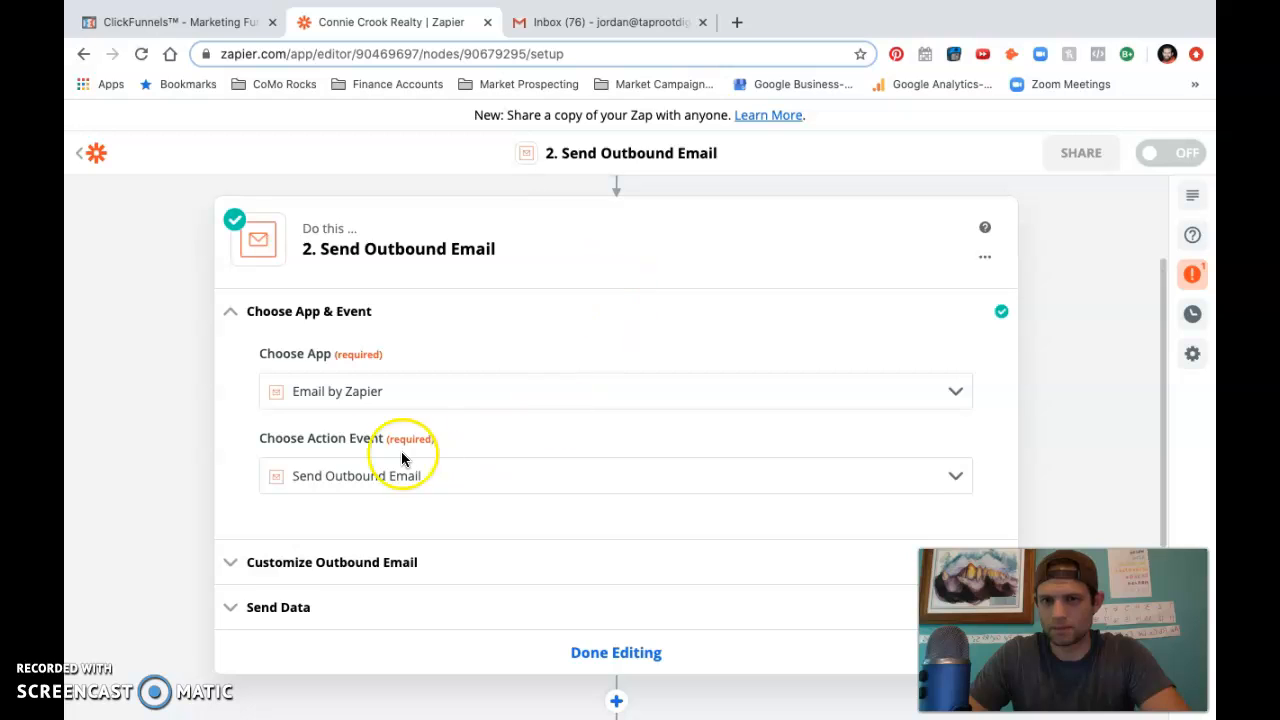
Review the email action's app and action event settings, including the choices available for each
scroll(597, 670, down, 3)
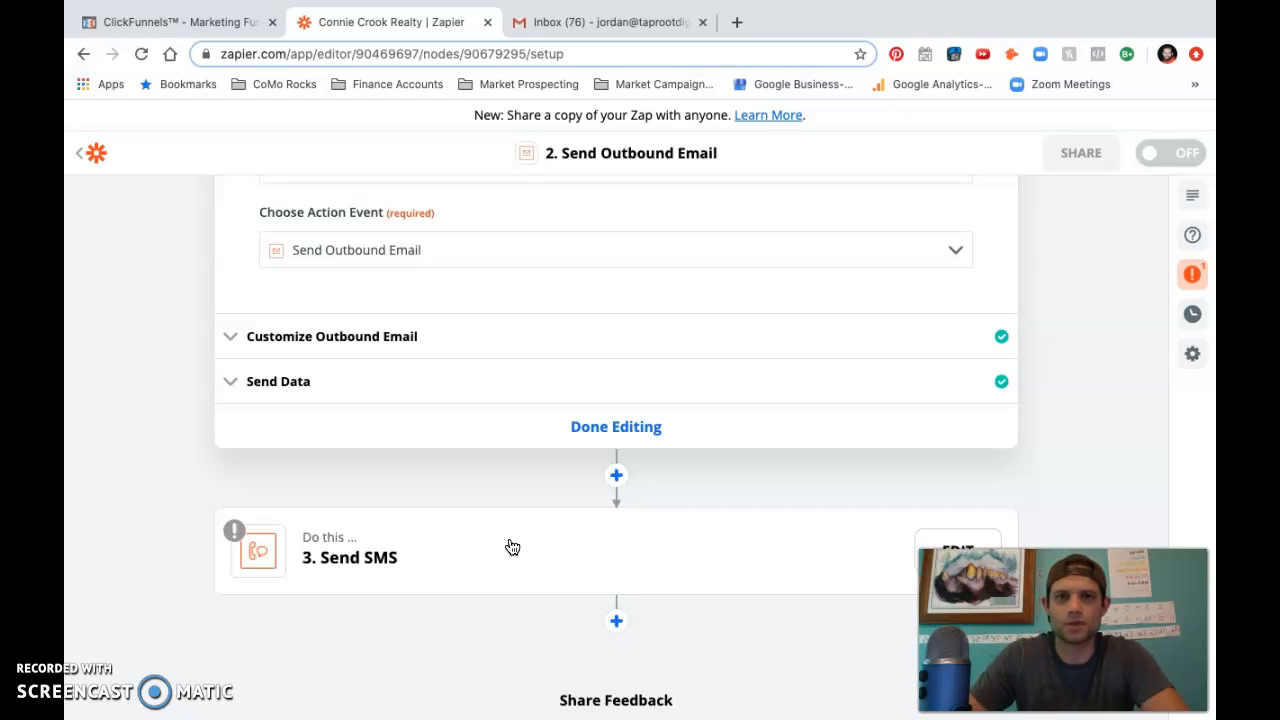
click(372, 464)
scroll(399, 487, up, 3)
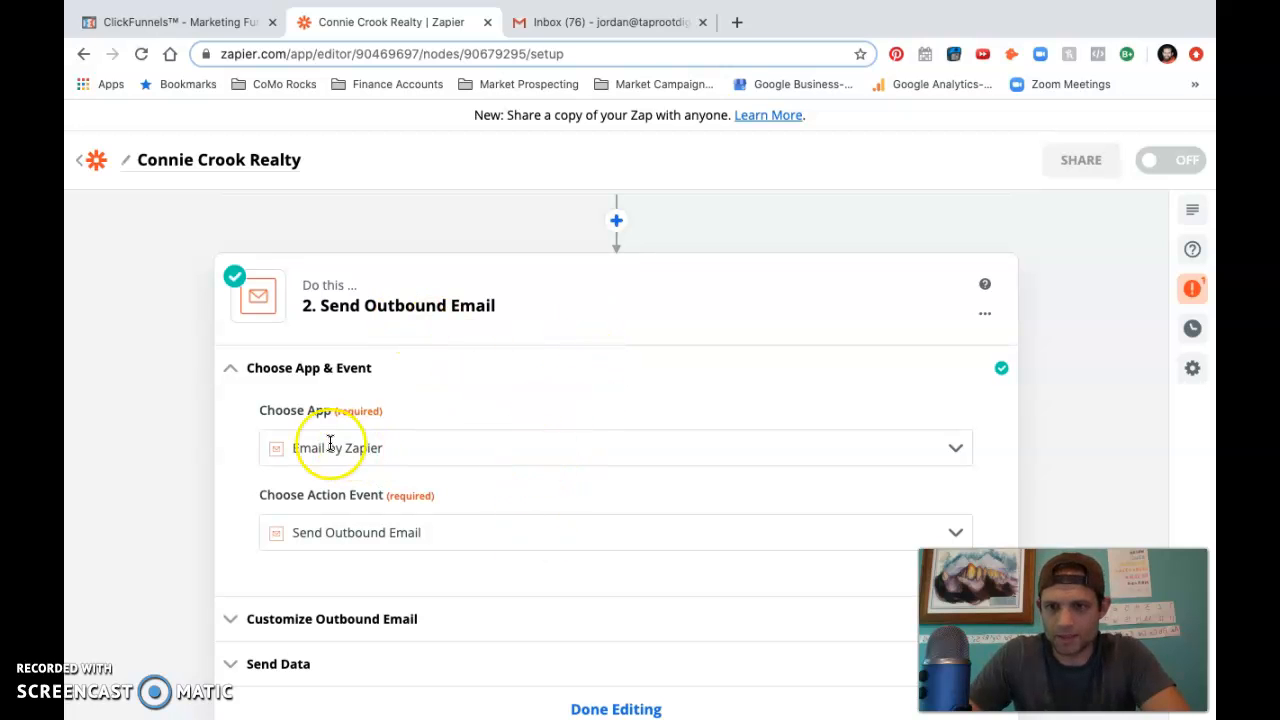
click(416, 447)
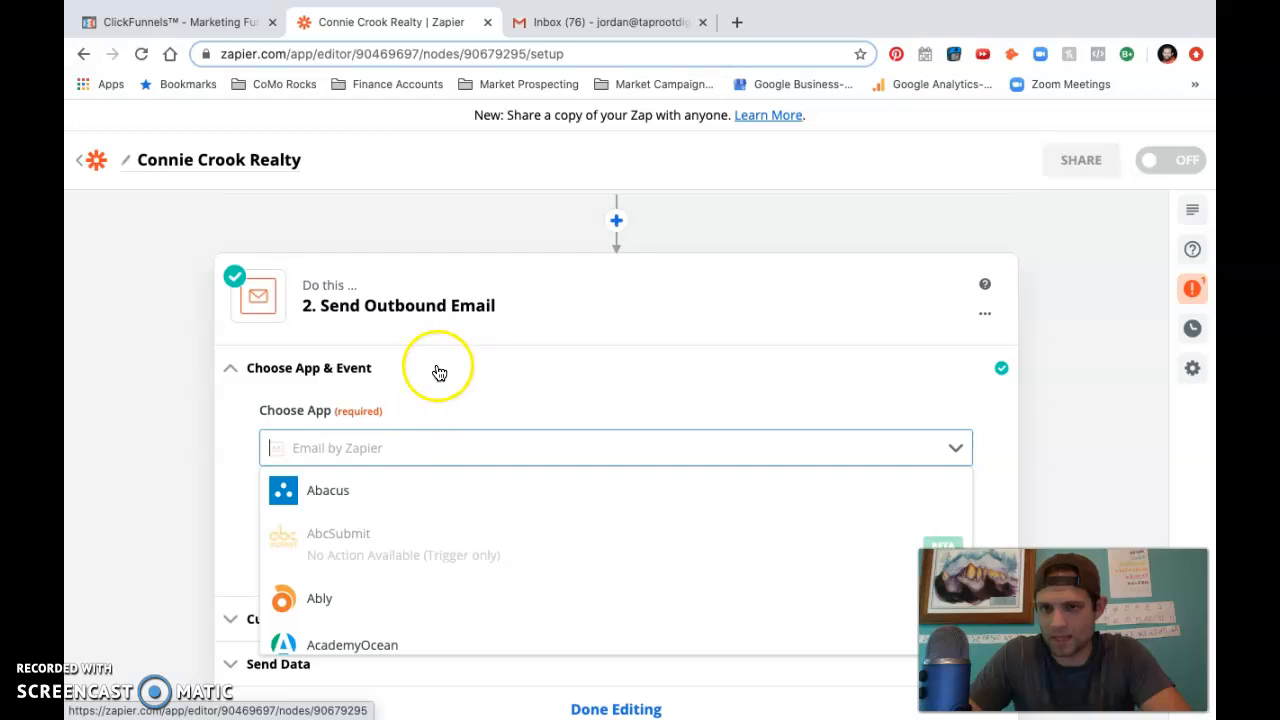
click(224, 516)
click(349, 530)
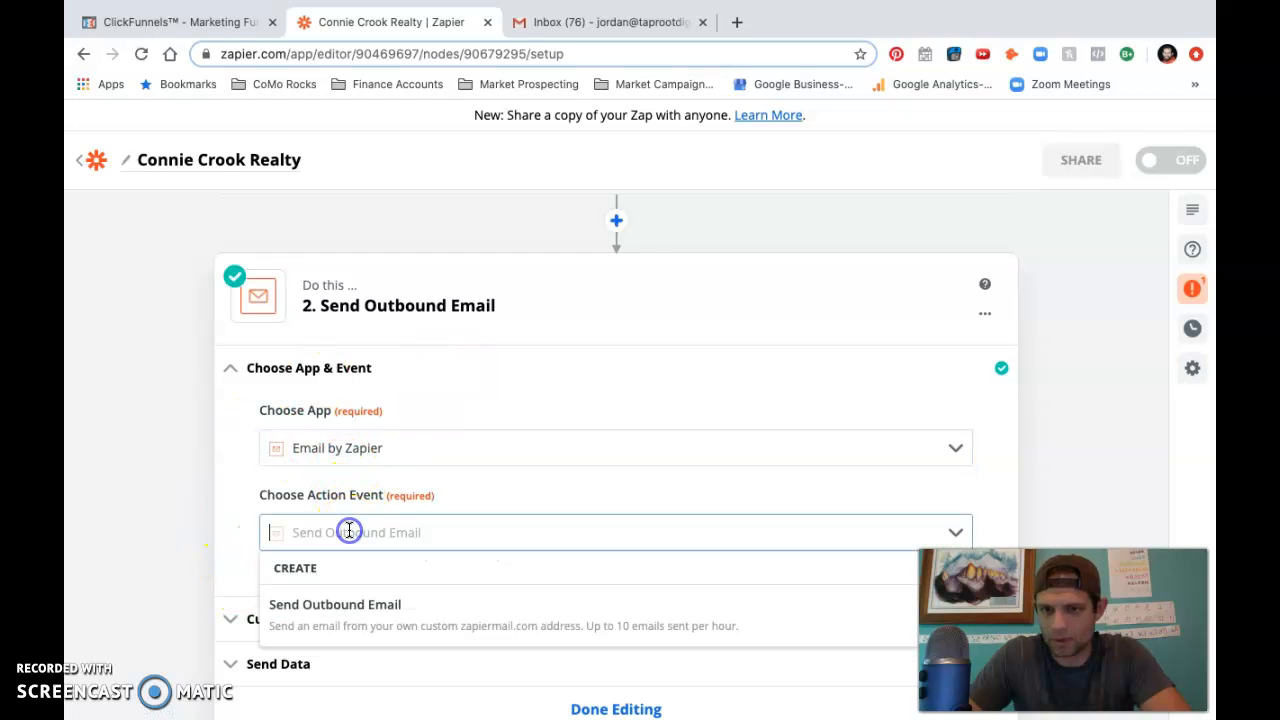
click(349, 530)
Expand the Customize Outbound Email section and review its recipients, subject and body
scroll(314, 586, down, 3)
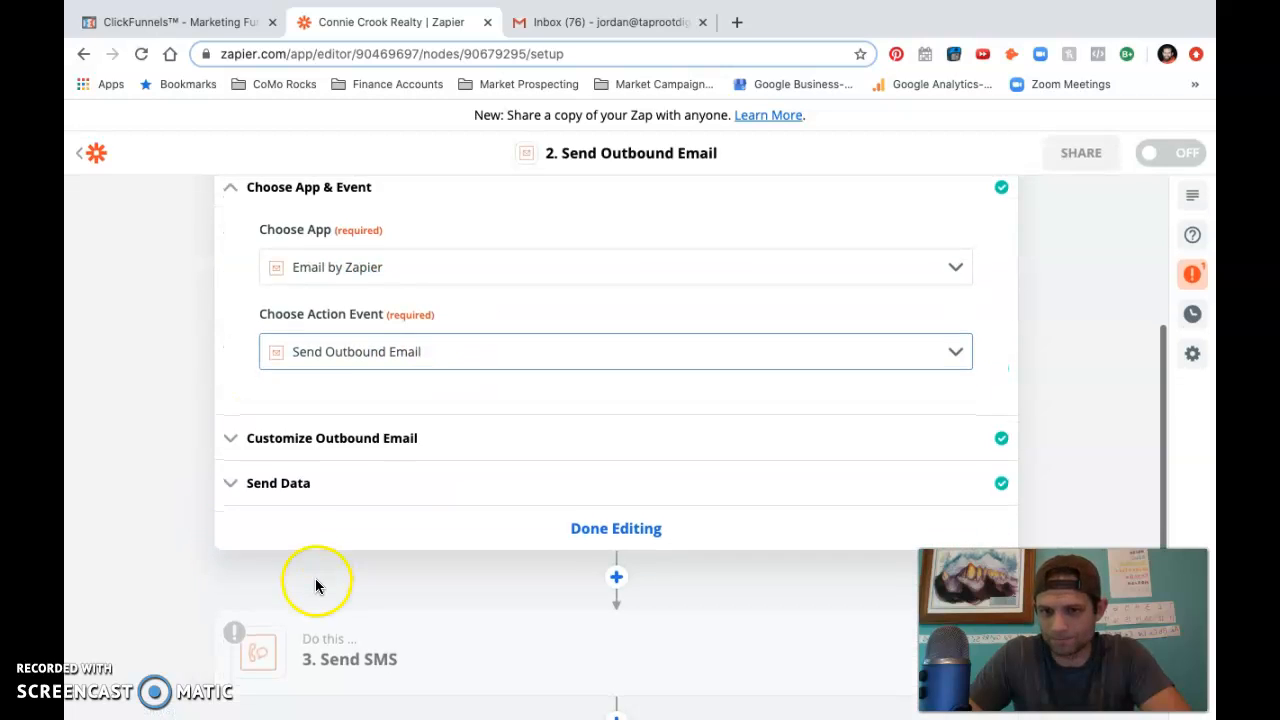
click(375, 438)
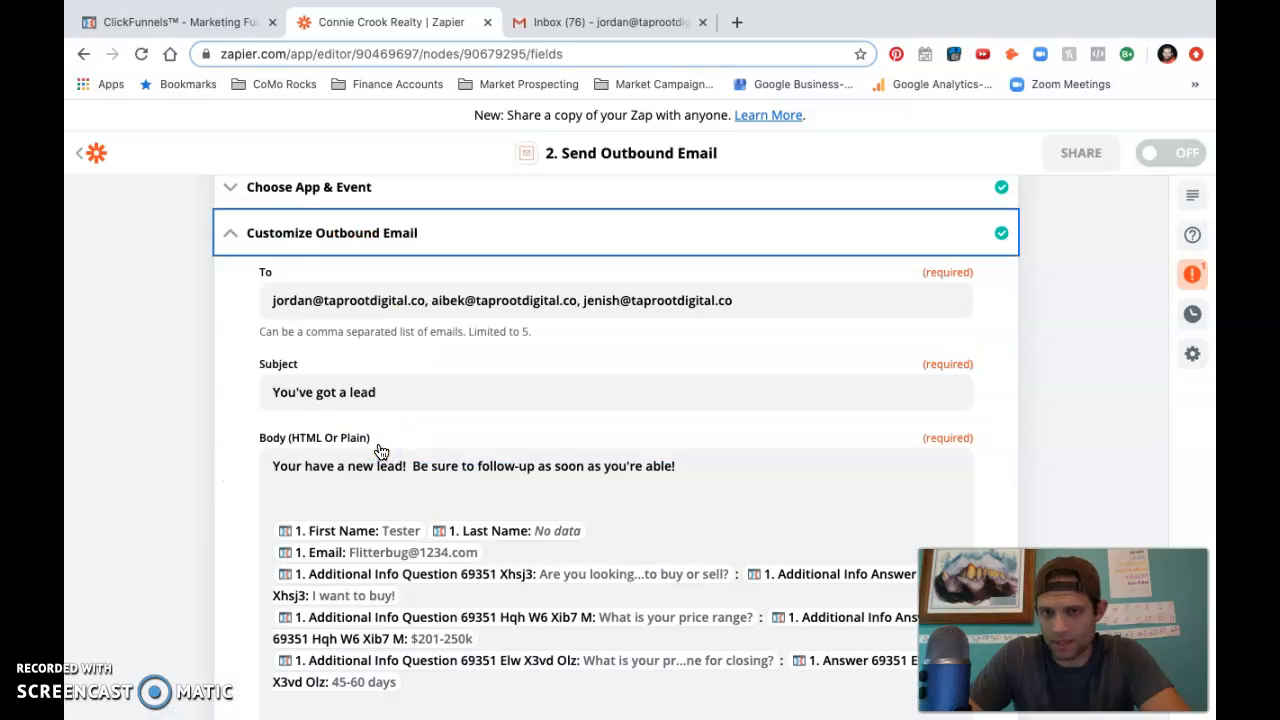
click(264, 286)
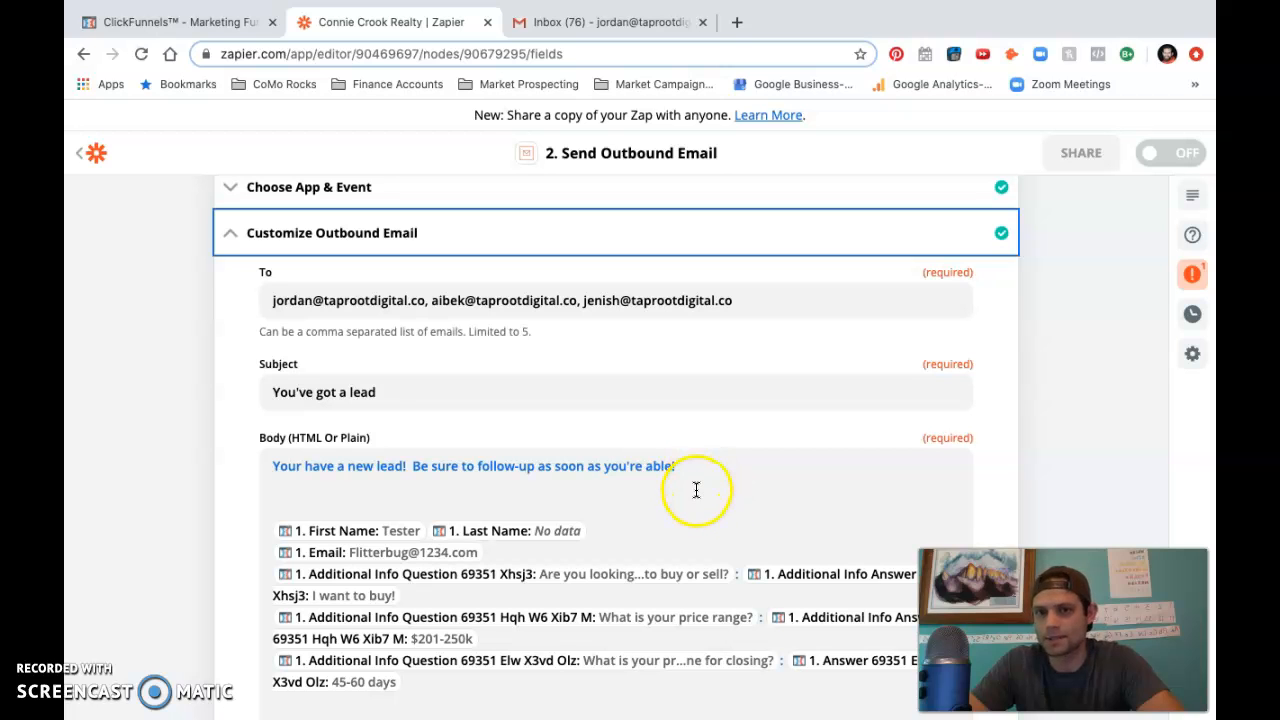
scroll(381, 460, down, 3)
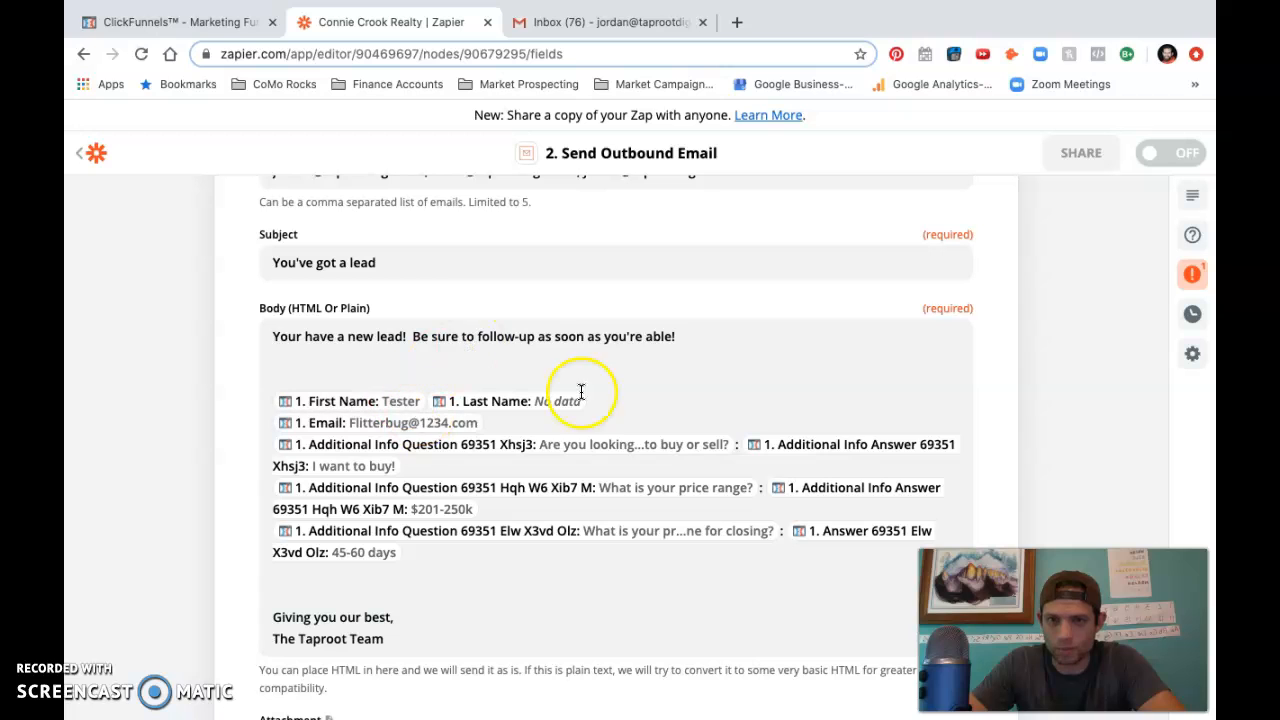
Show all insertable ClickFunnels data options for the email body and browse the contact and survey question fields
click(645, 403)
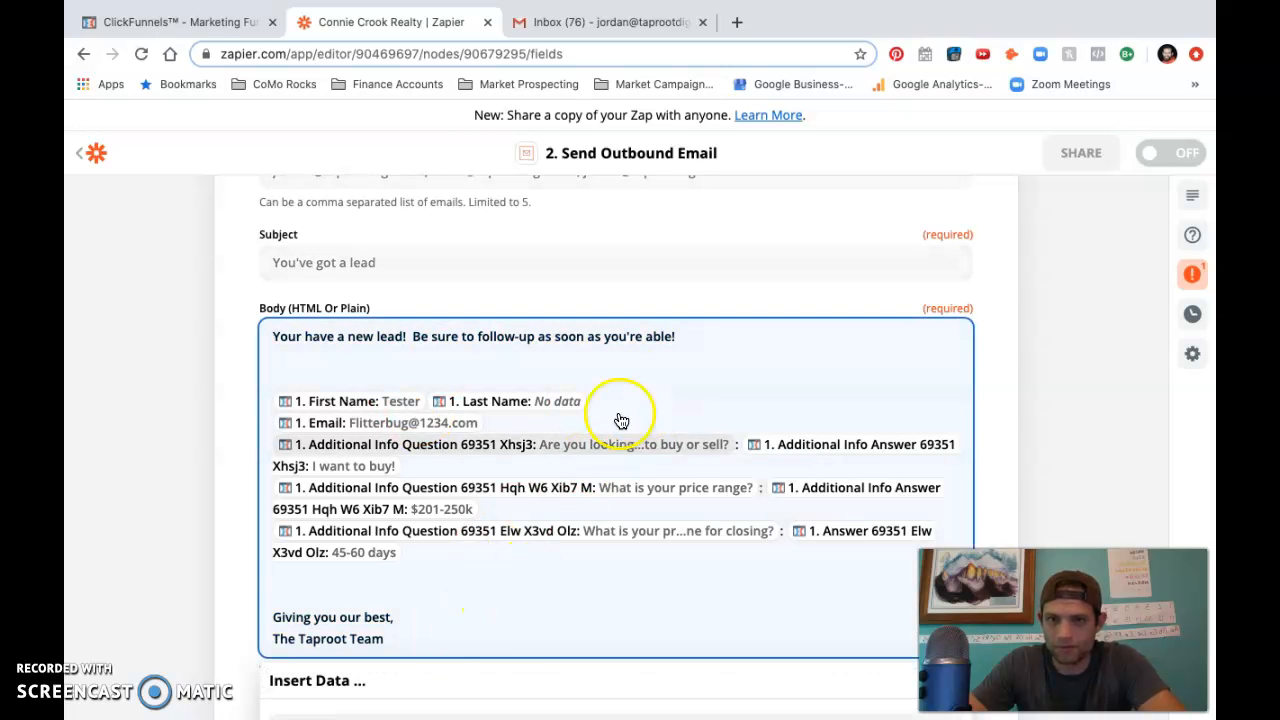
scroll(494, 469, down, 3)
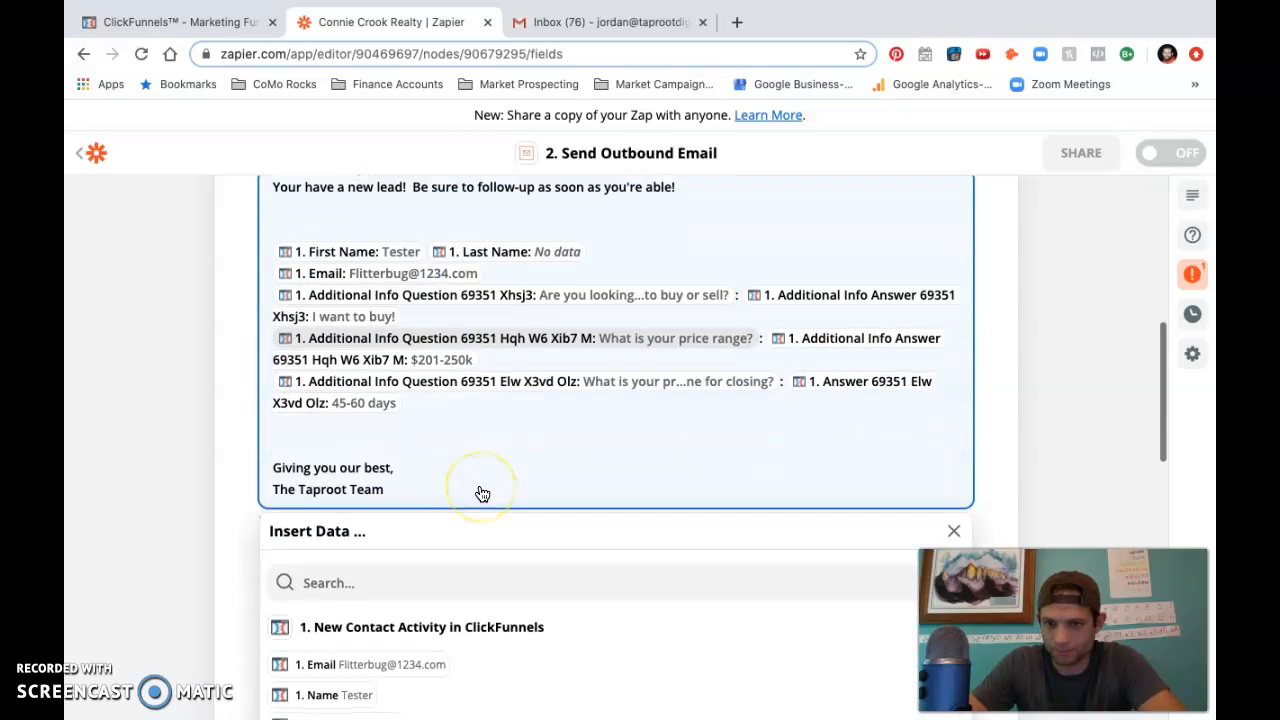
scroll(406, 606, down, 4)
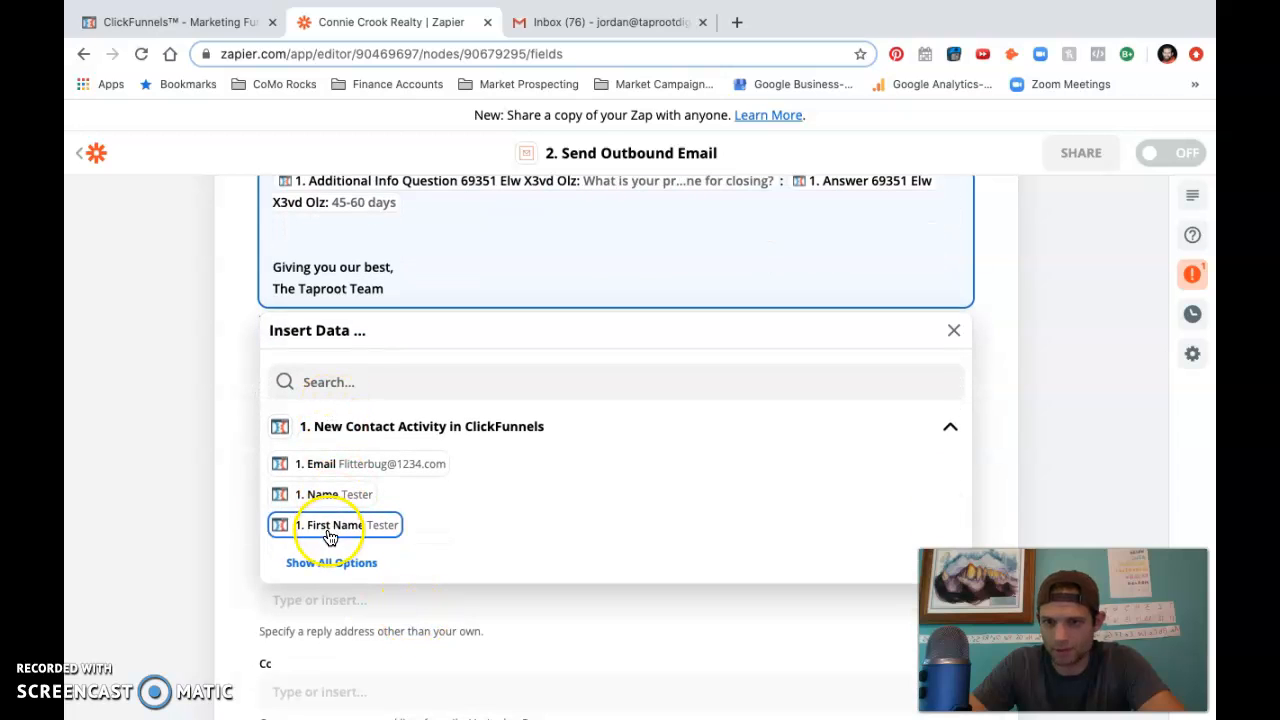
click(333, 565)
scroll(369, 590, down, 10)
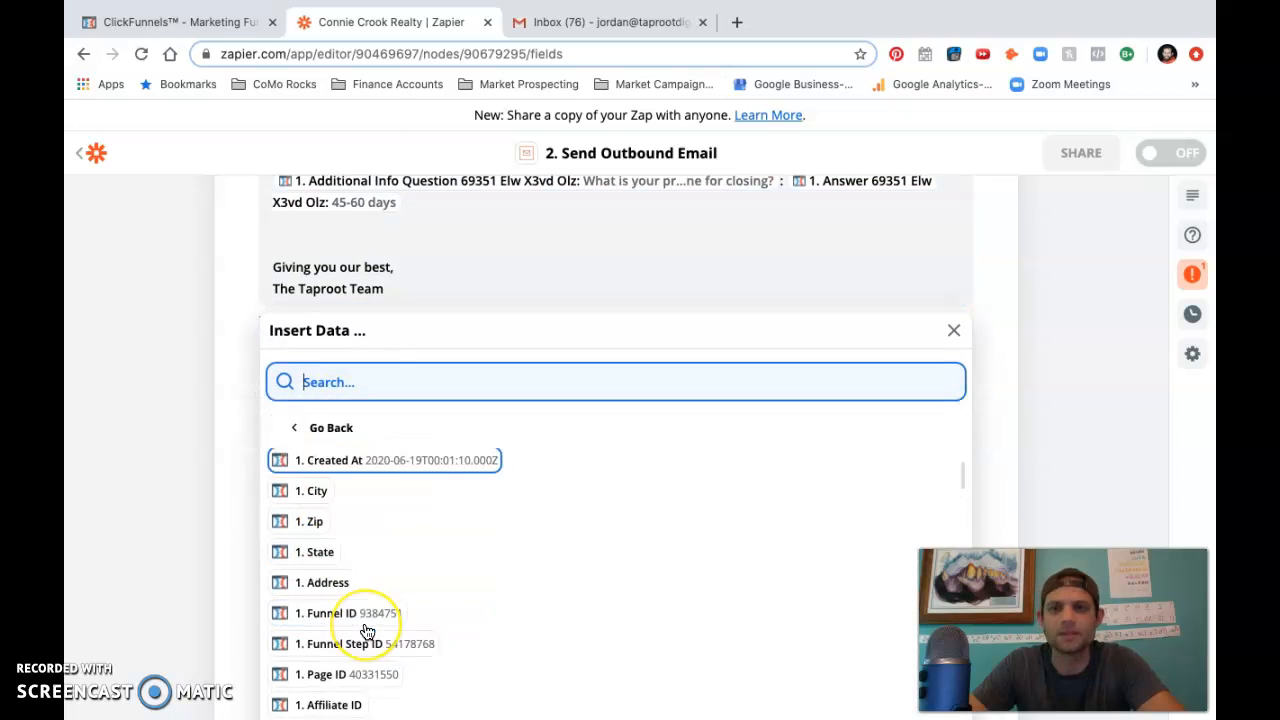
scroll(367, 630, down, 5)
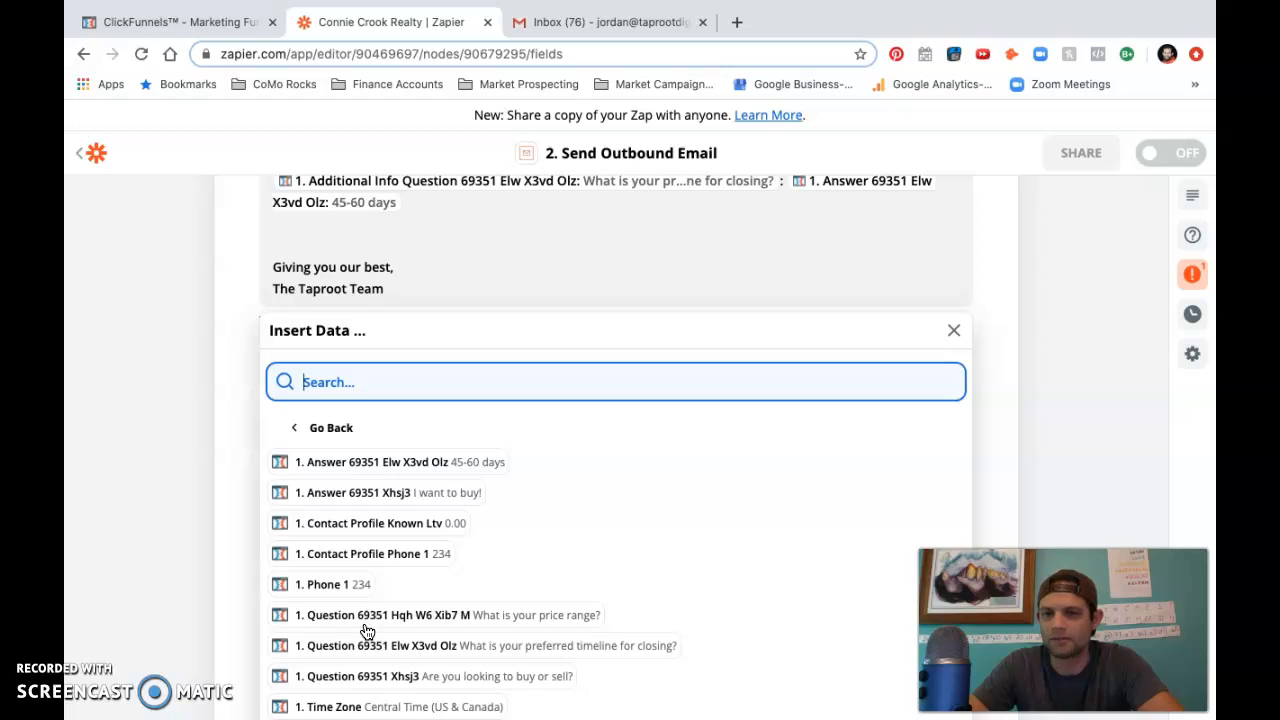
scroll(367, 630, down, 3)
scroll(367, 630, up, 10)
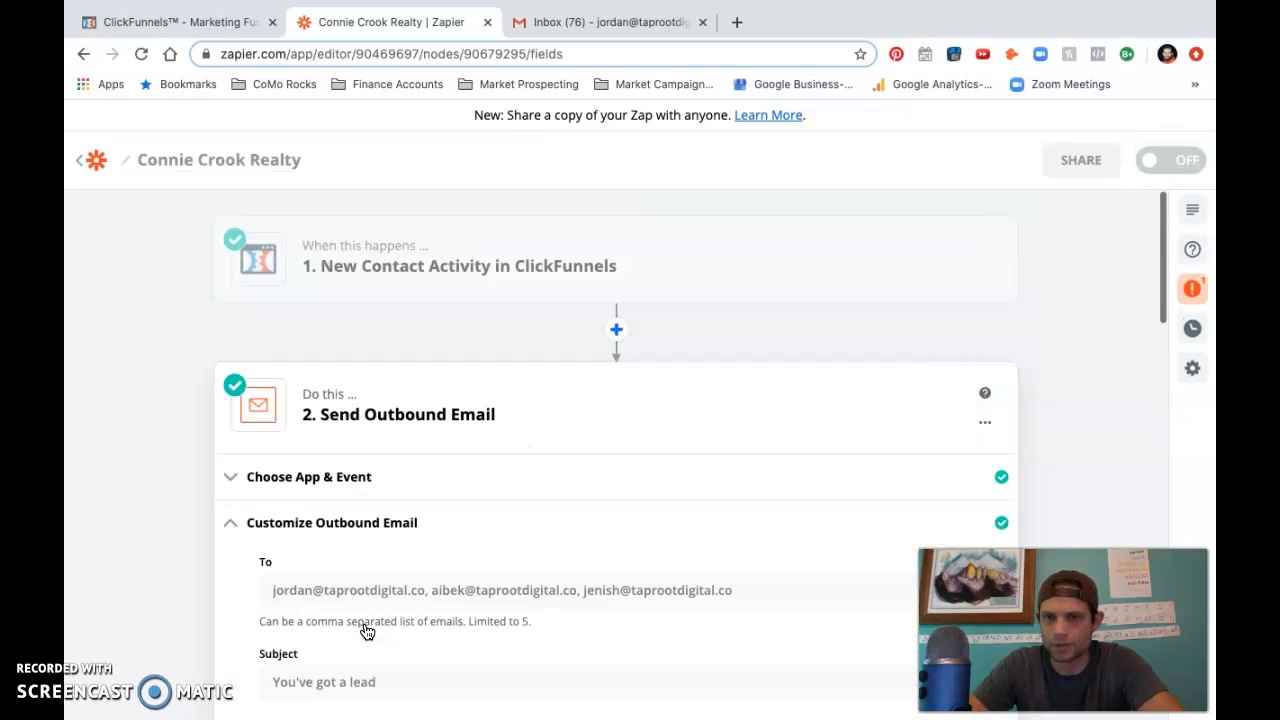
scroll(367, 630, down, 8)
scroll(367, 627, up, 10)
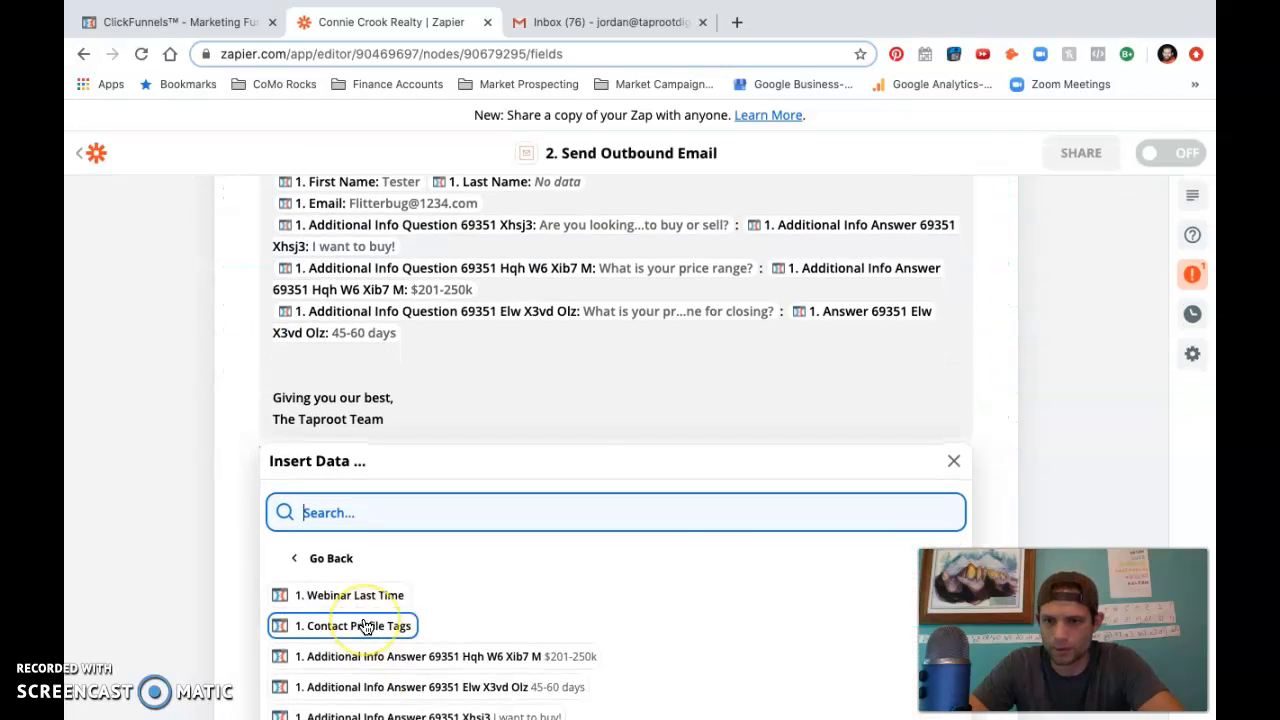
Compare the insertable contact fields, such as name, email, phone and address, with the fields used in the email body
scroll(340, 602, down, 1)
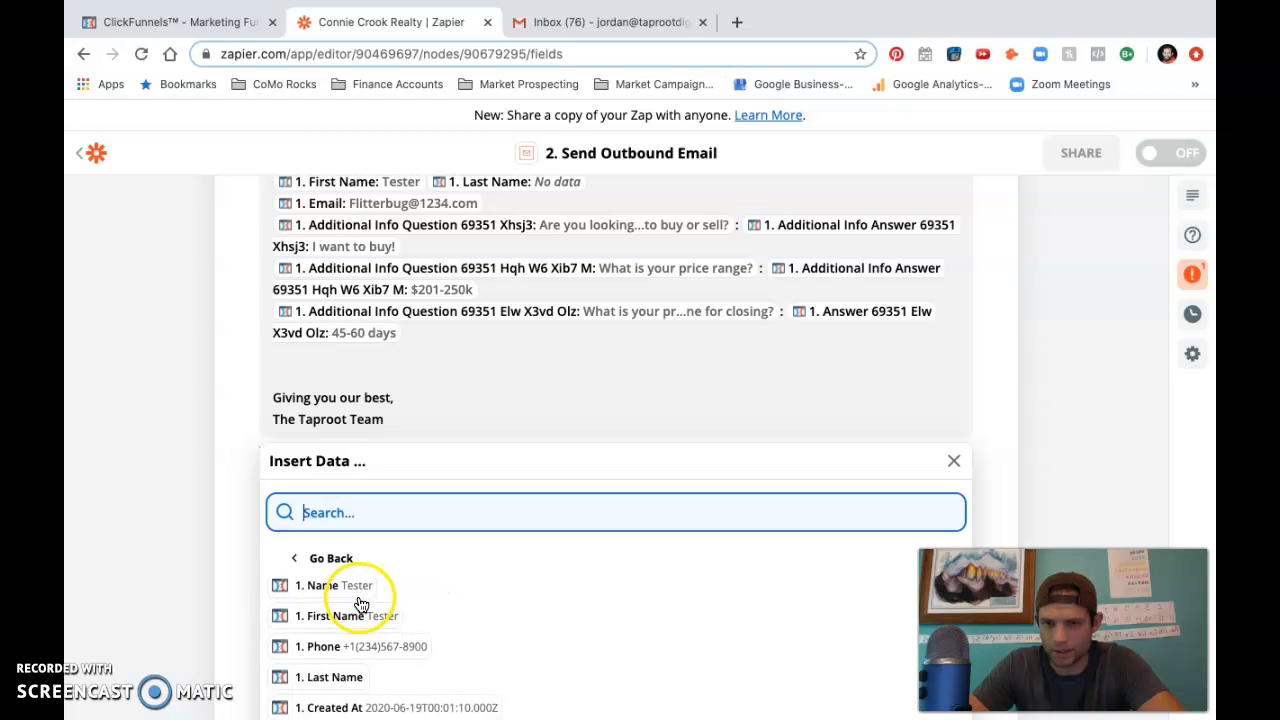
scroll(420, 450, down, 3)
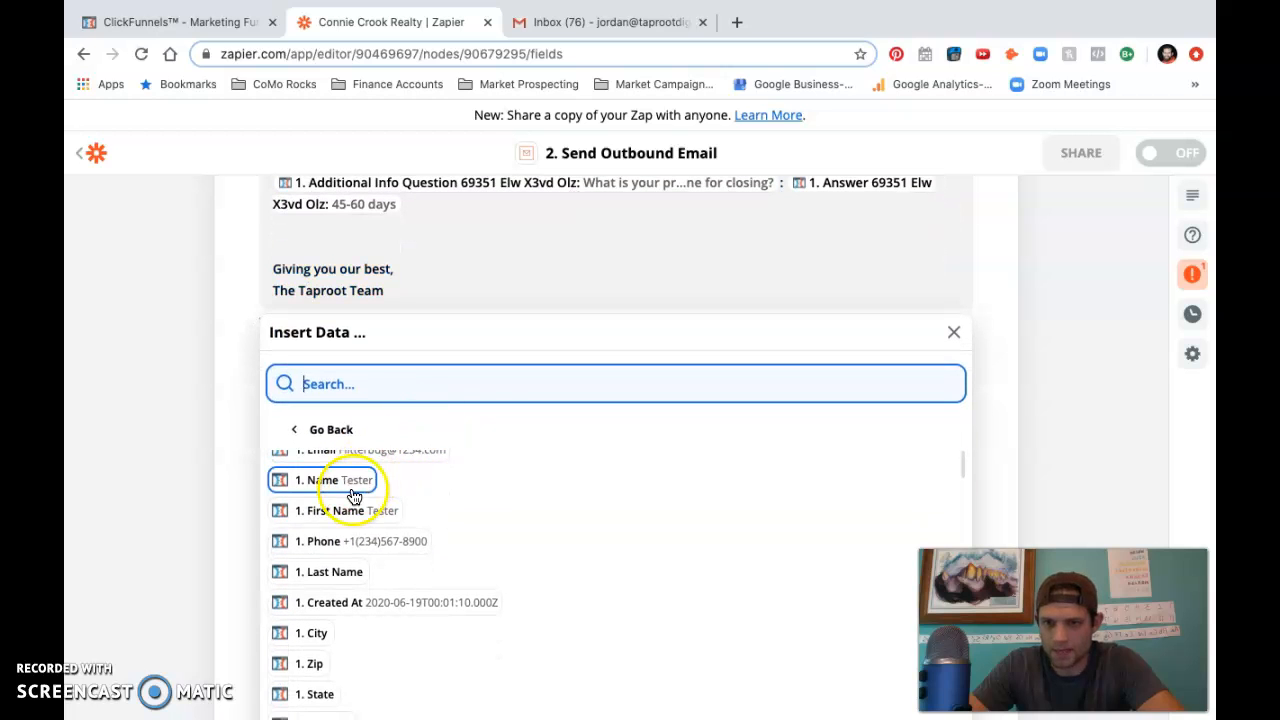
scroll(400, 263, up, 5)
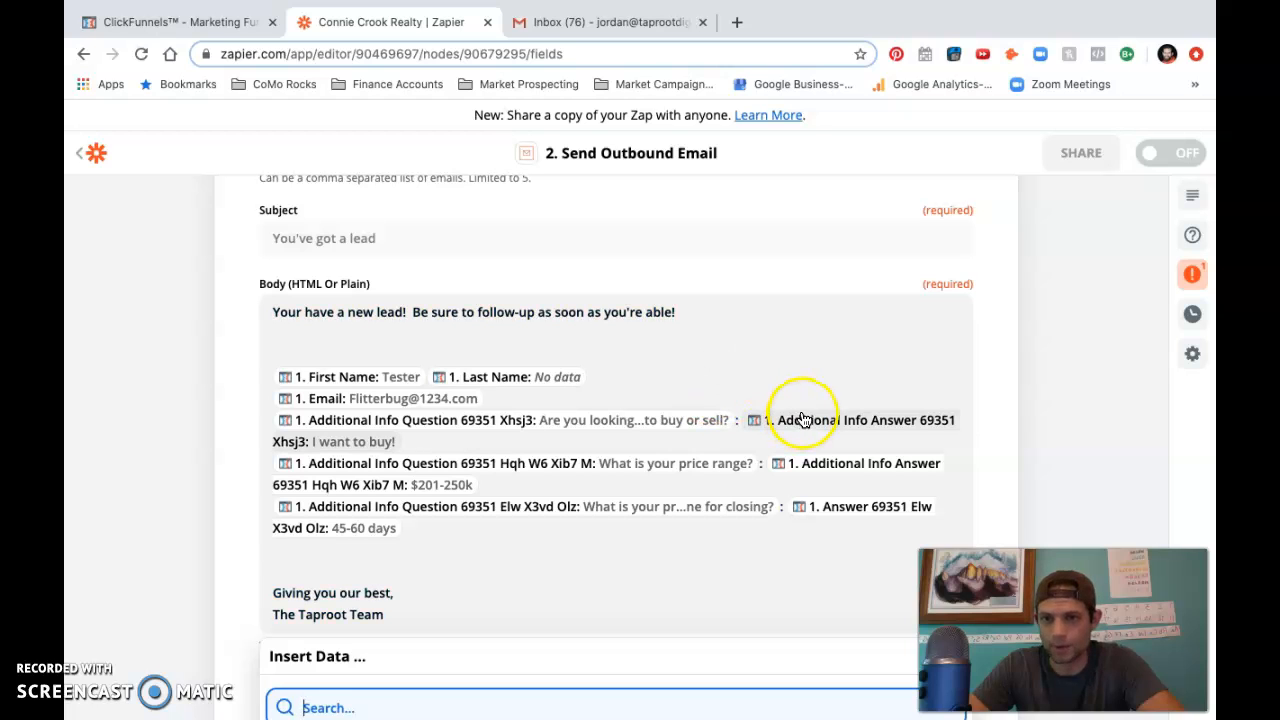
scroll(549, 625, down, 1)
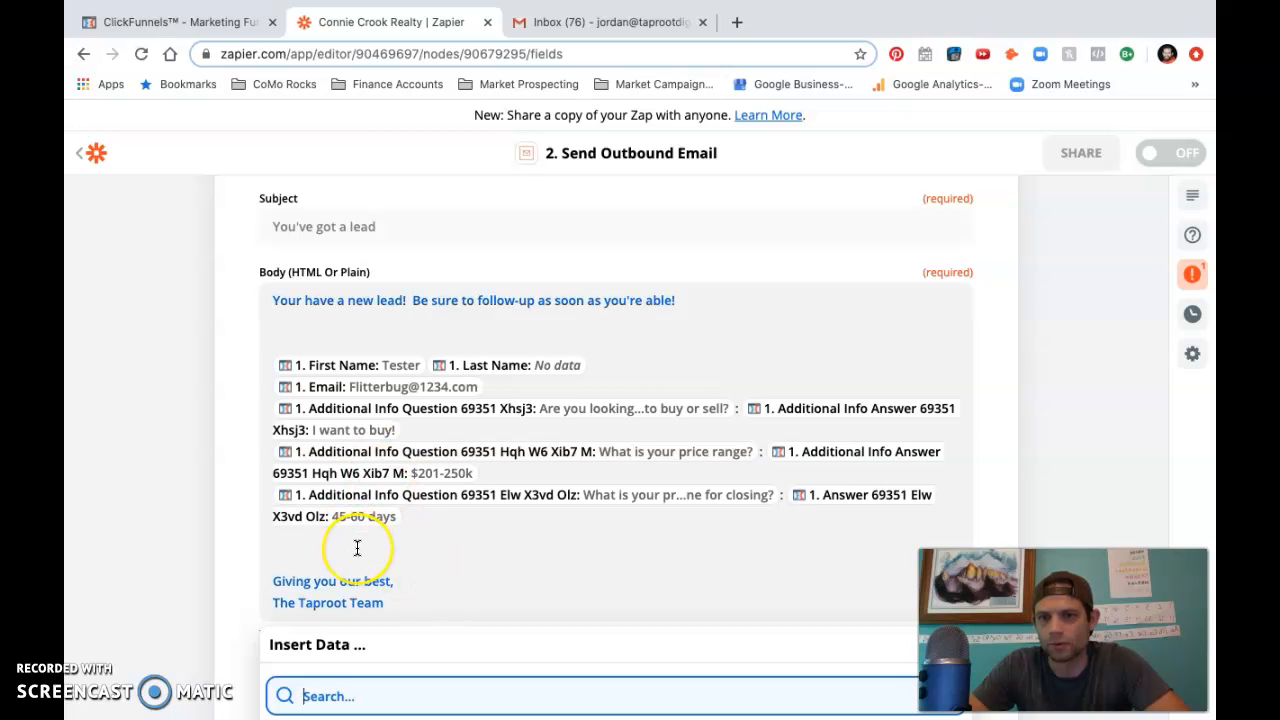
scroll(357, 547, down, 5)
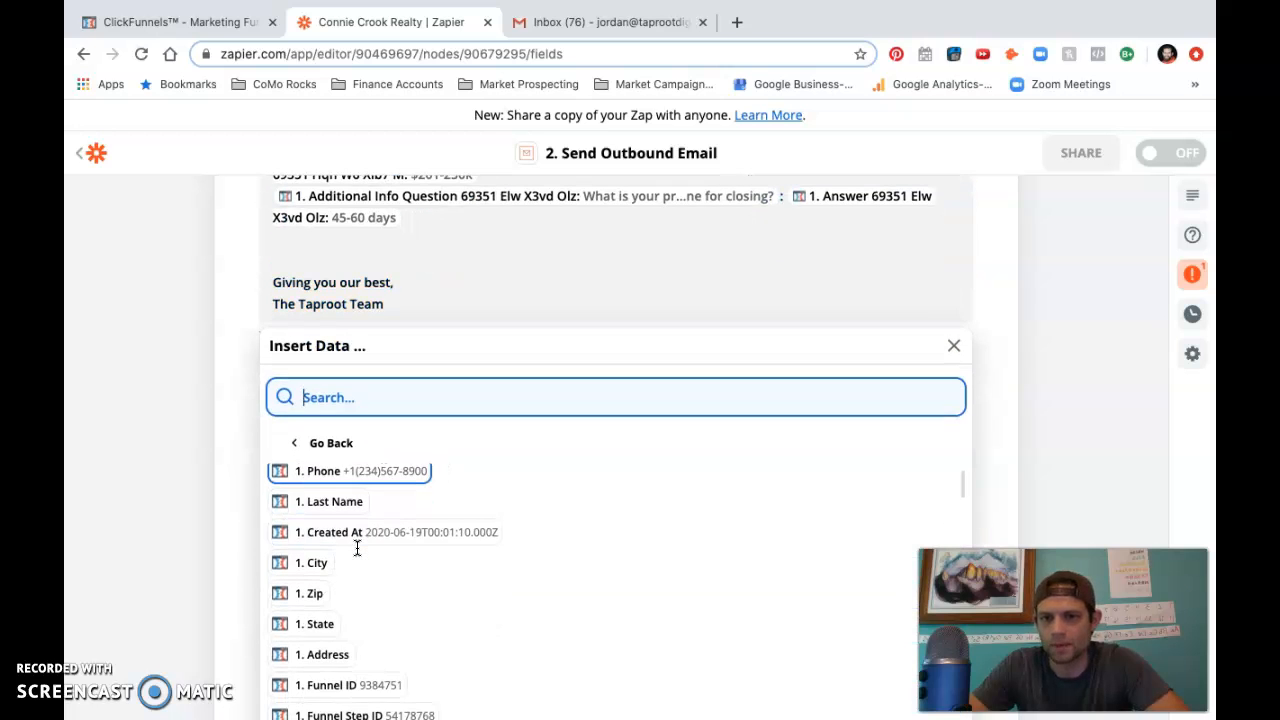
click(319, 500)
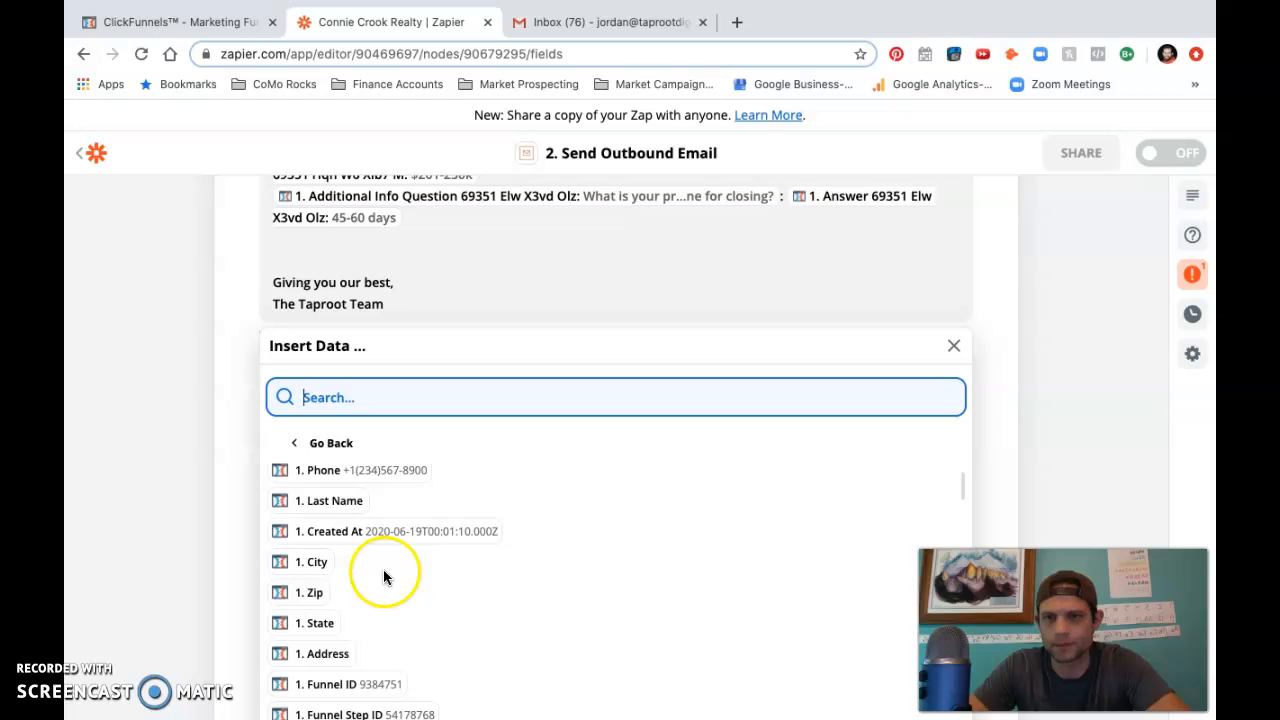
scroll(437, 571, down, 3)
scroll(437, 572, up, 4)
scroll(437, 571, up, 2)
scroll(437, 571, down, 2)
click(331, 546)
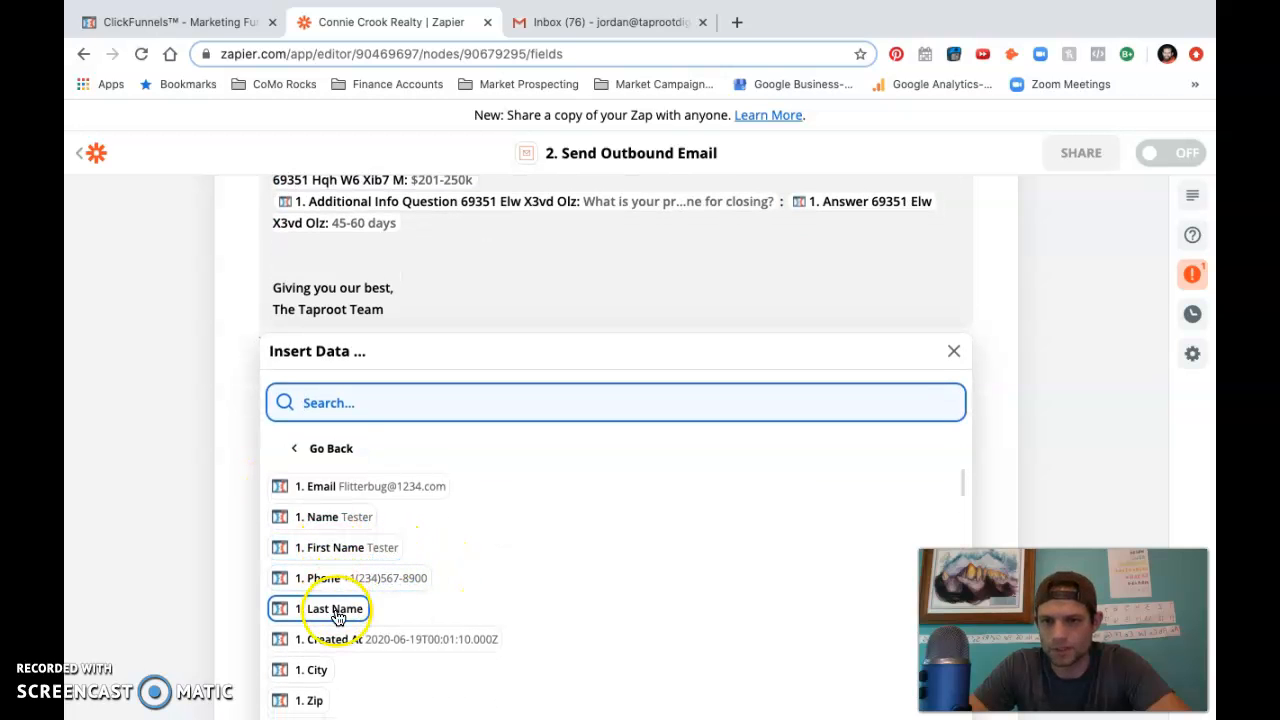
Browse the insertable funnel, contact profile, affiliate, shipping and purchase fields for the email body
scroll(365, 661, down, 2)
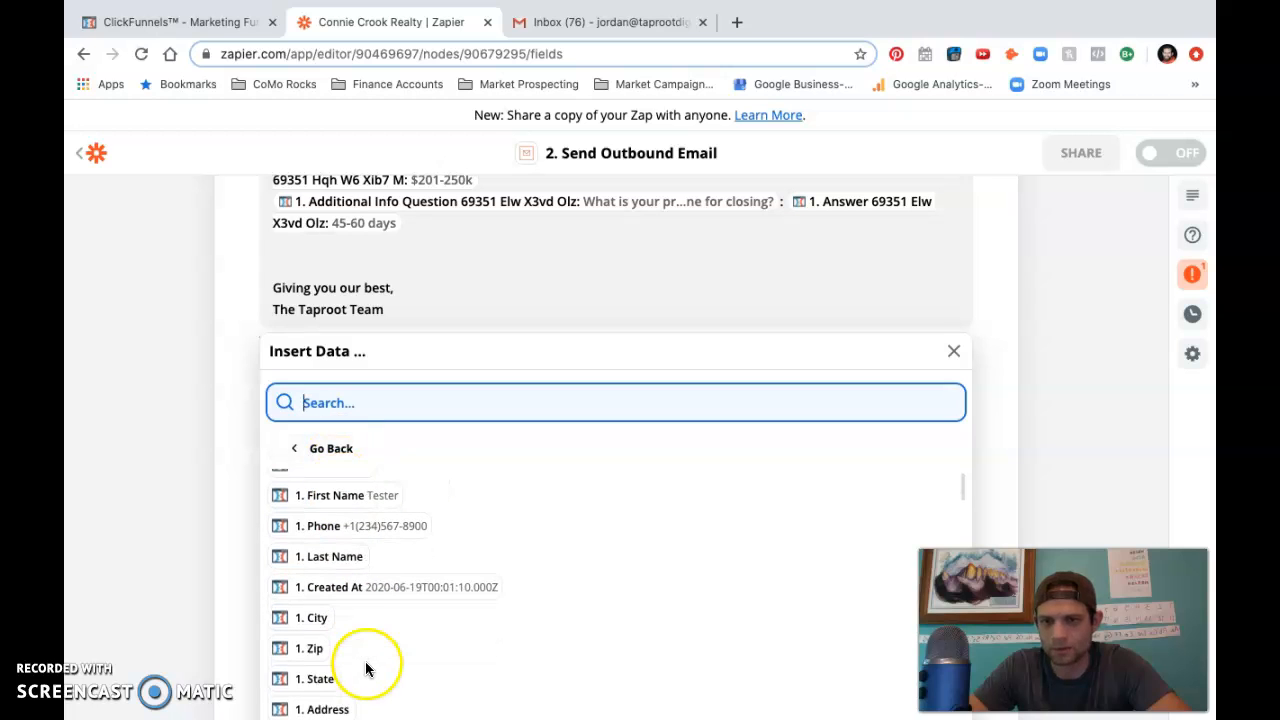
scroll(391, 529, down, 2)
scroll(391, 531, down, 8)
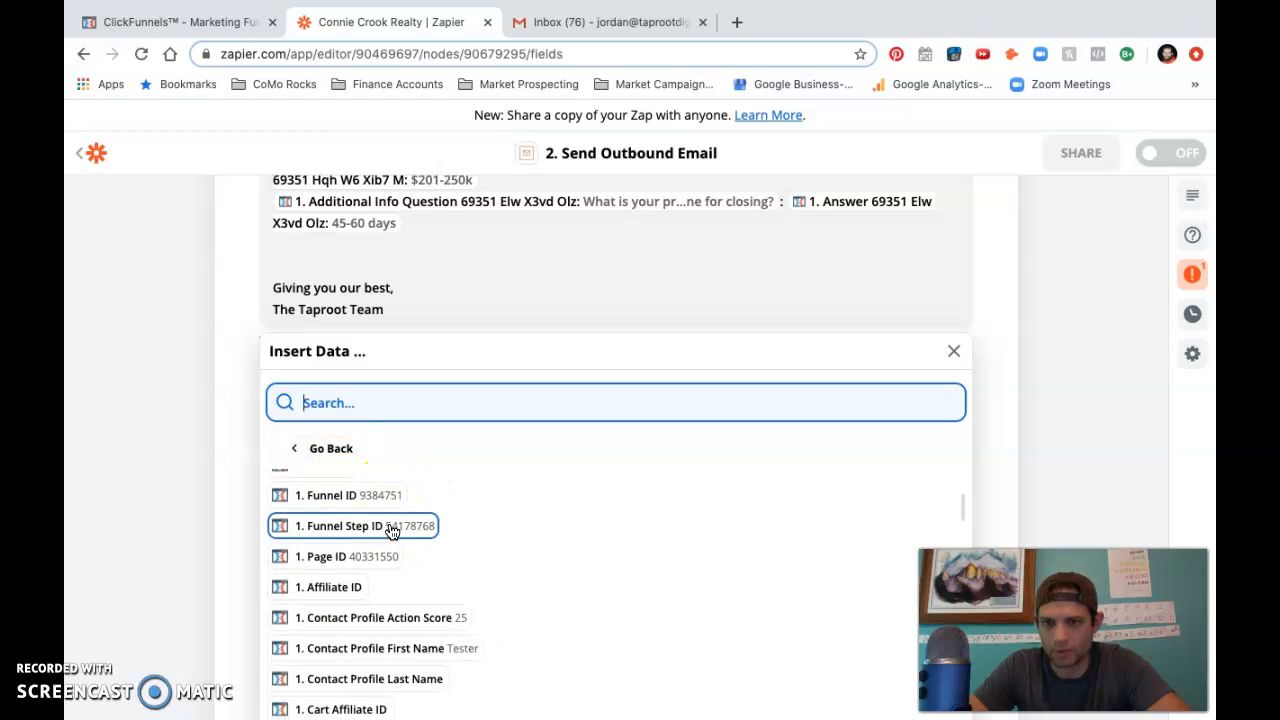
scroll(391, 531, down, 3)
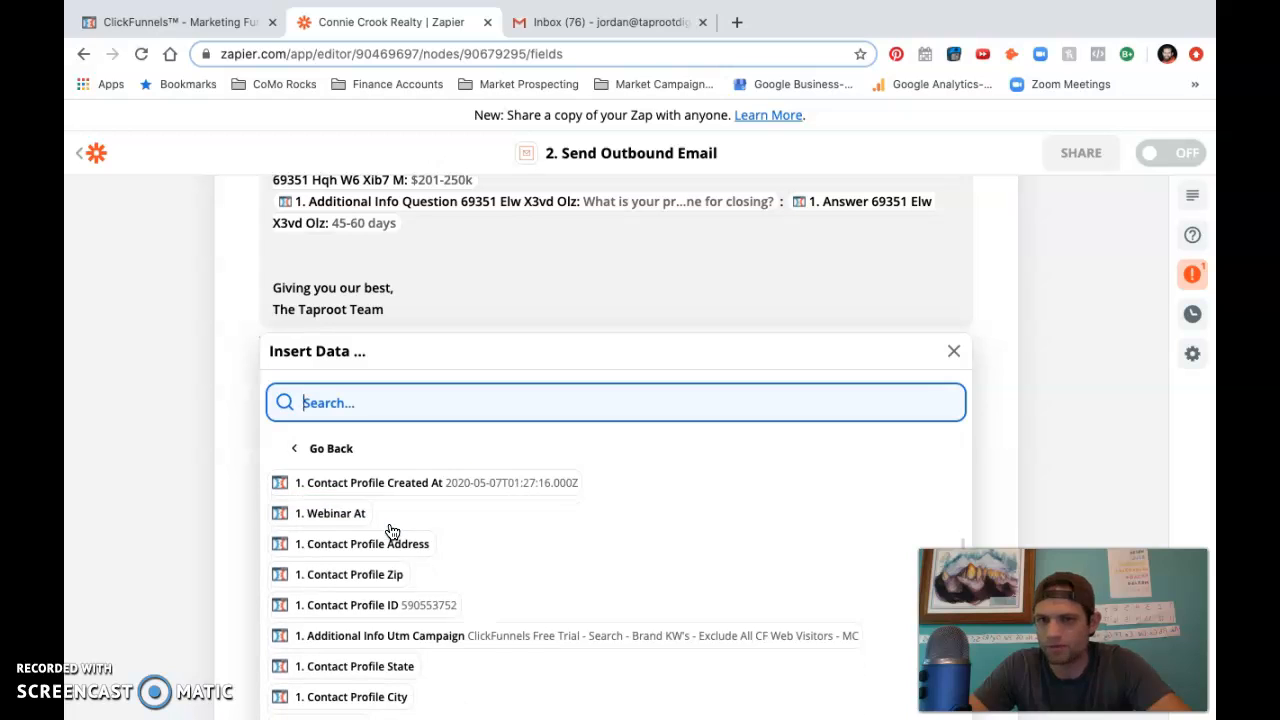
scroll(391, 531, down, 14)
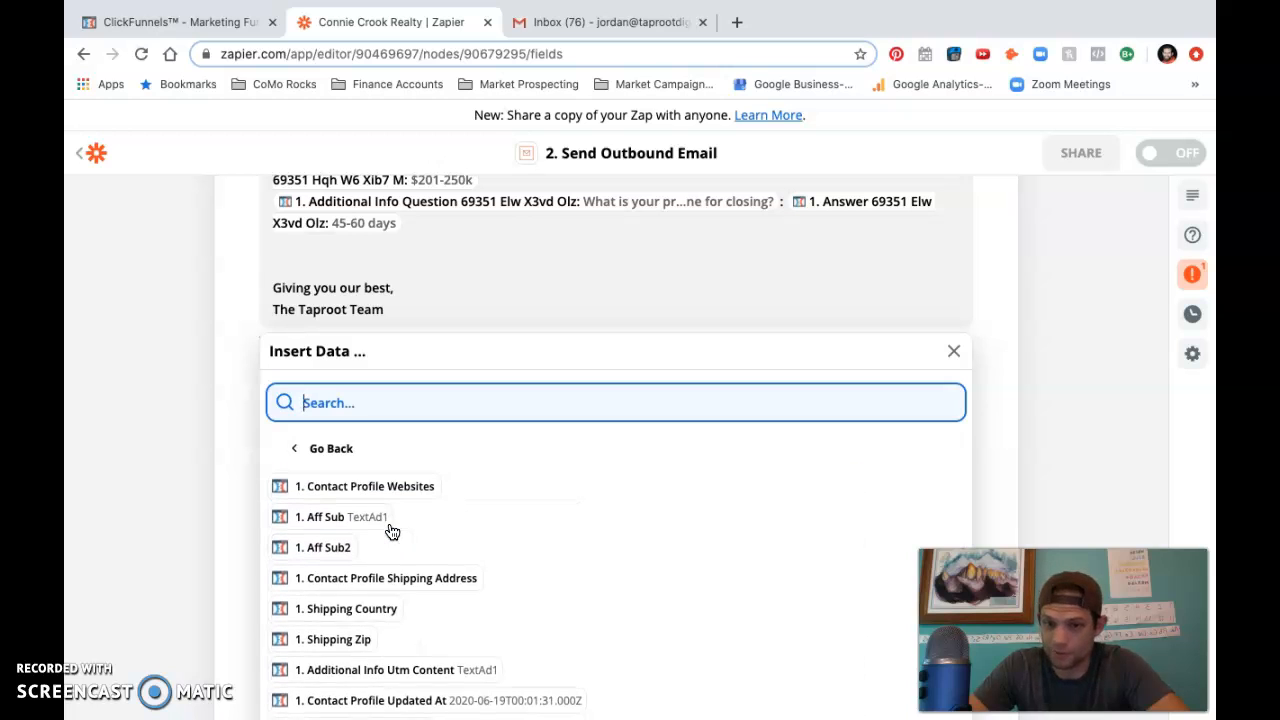
scroll(391, 531, down, 10)
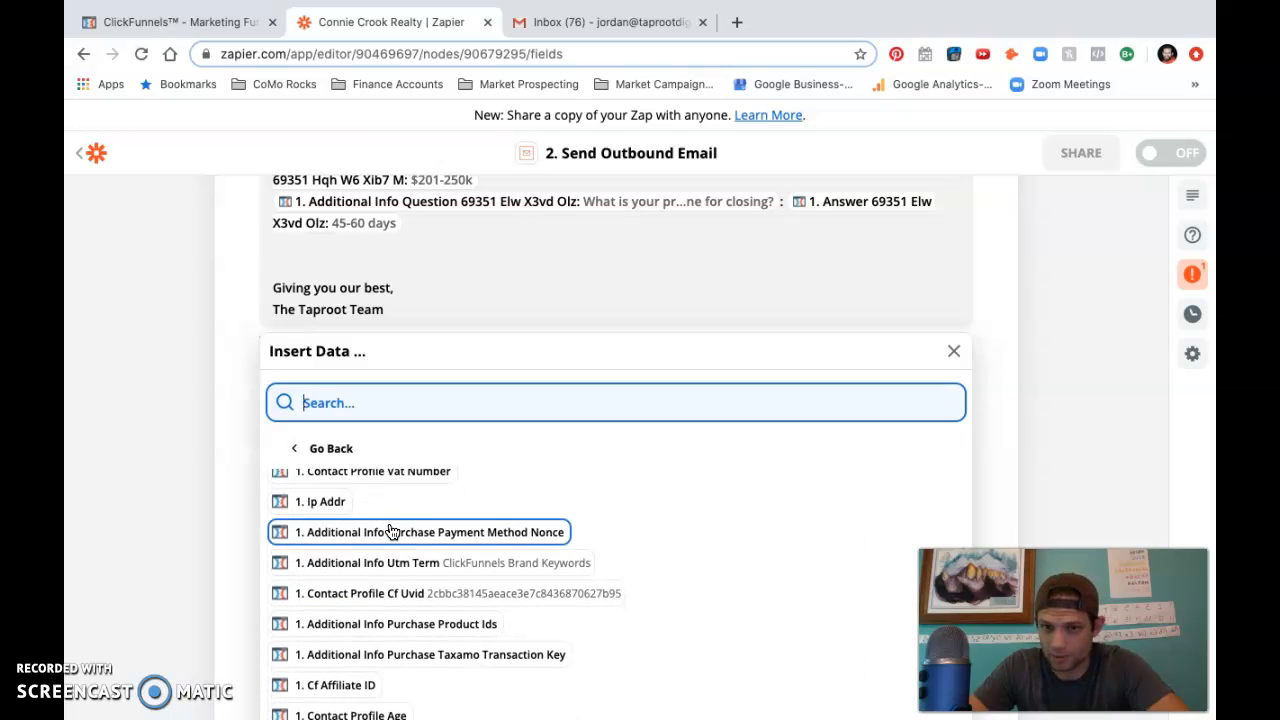
click(438, 532)
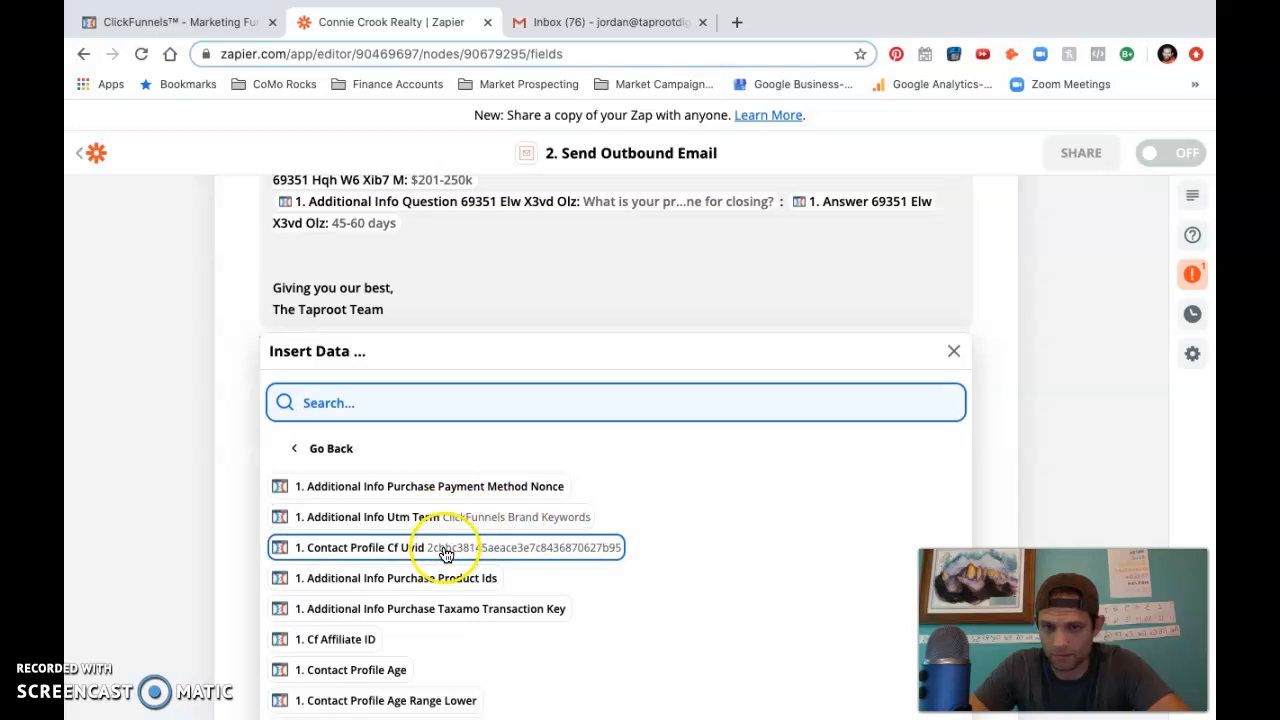
scroll(446, 553, down, 4)
scroll(446, 553, down, 15)
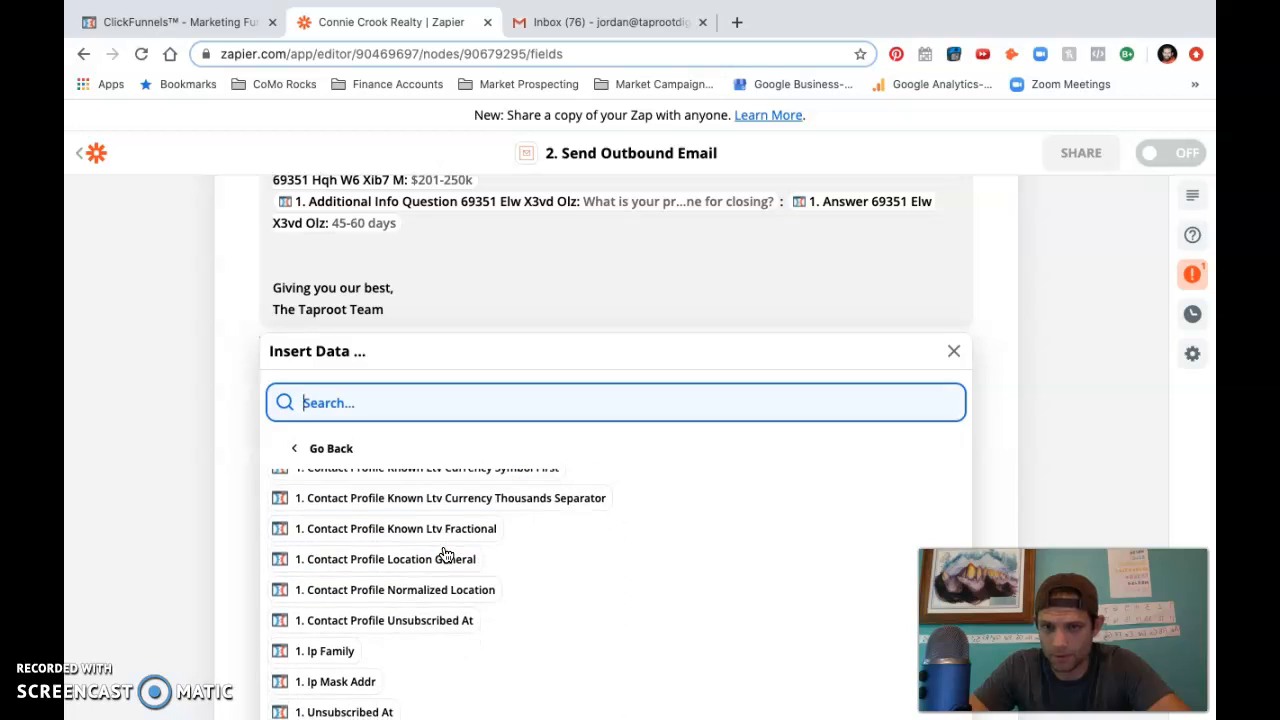
Examine the insertable survey question and answer fields and compare them with the question-answer pairs in the email body
scroll(446, 555, down, 4)
scroll(446, 555, up, 2)
click(484, 511)
scroll(458, 620, down, 3)
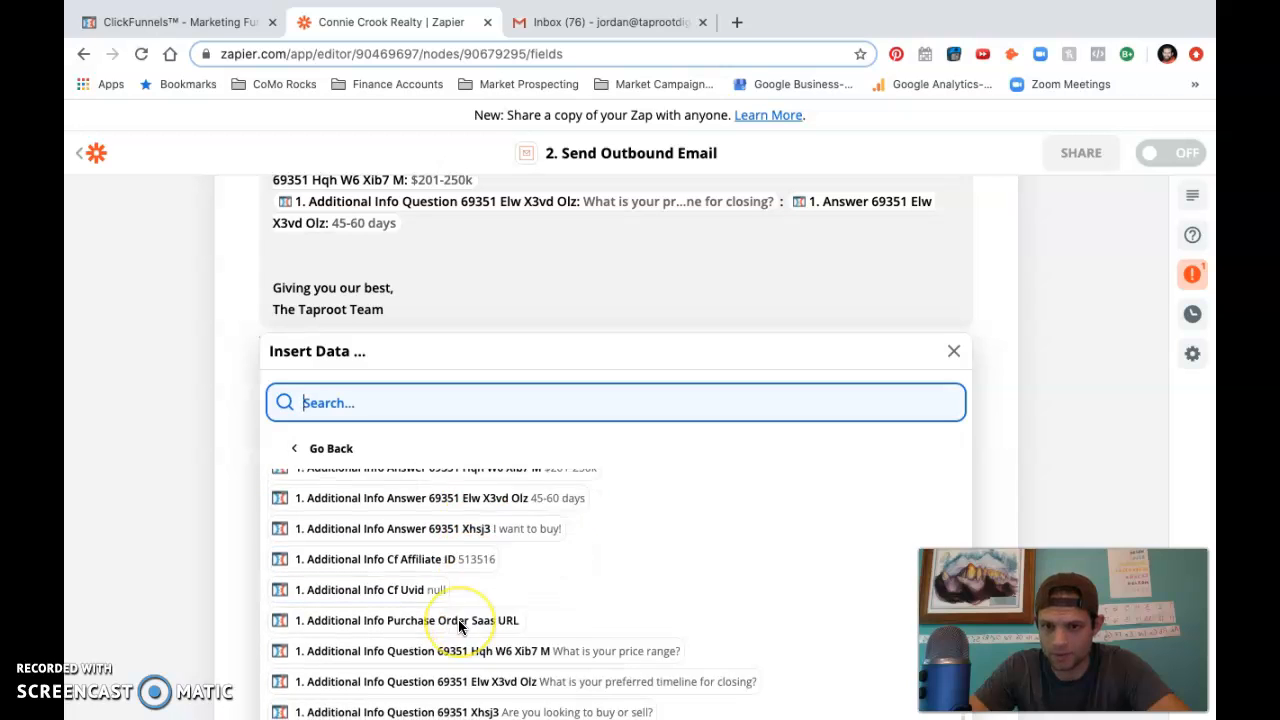
scroll(458, 620, down, 1)
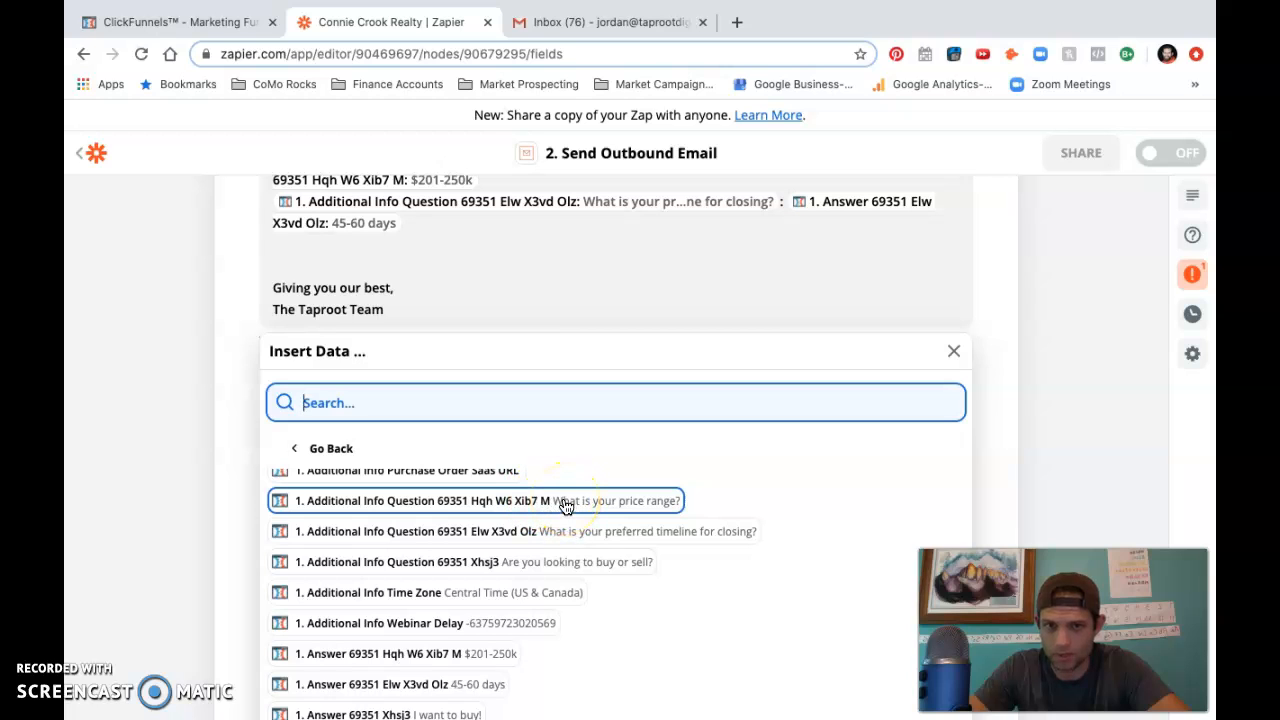
scroll(565, 507, up, 5)
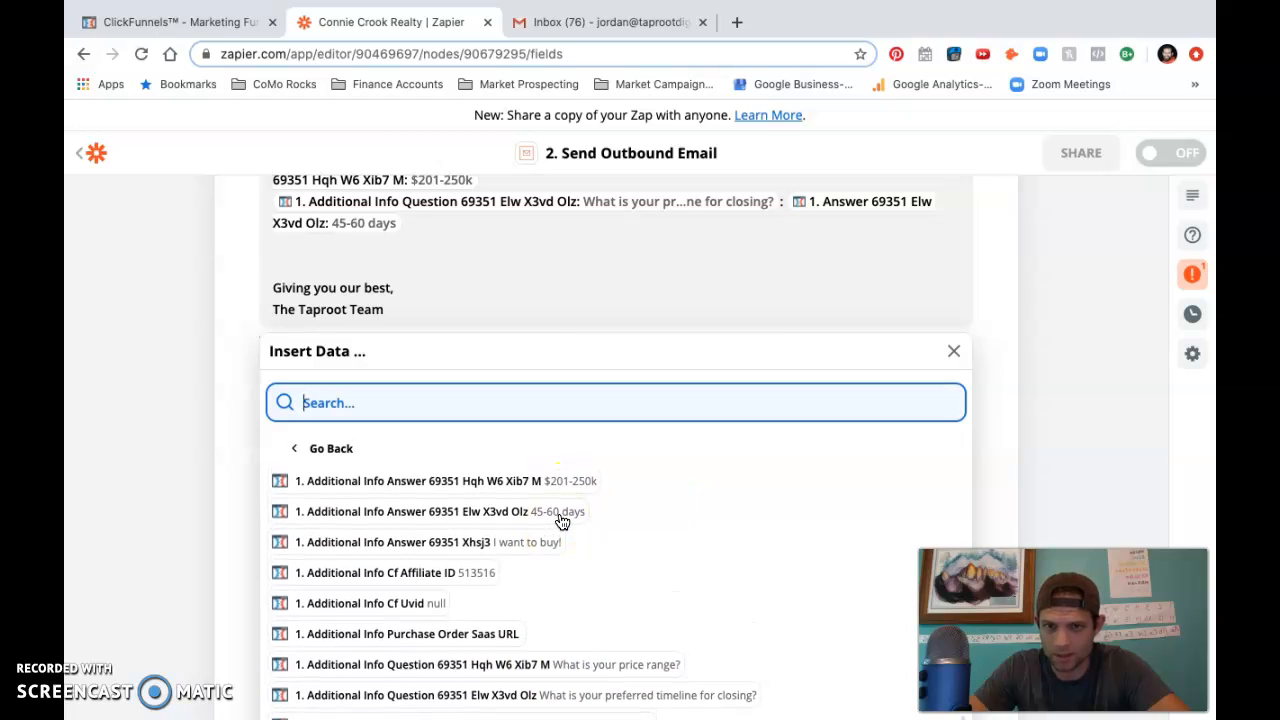
click(397, 525)
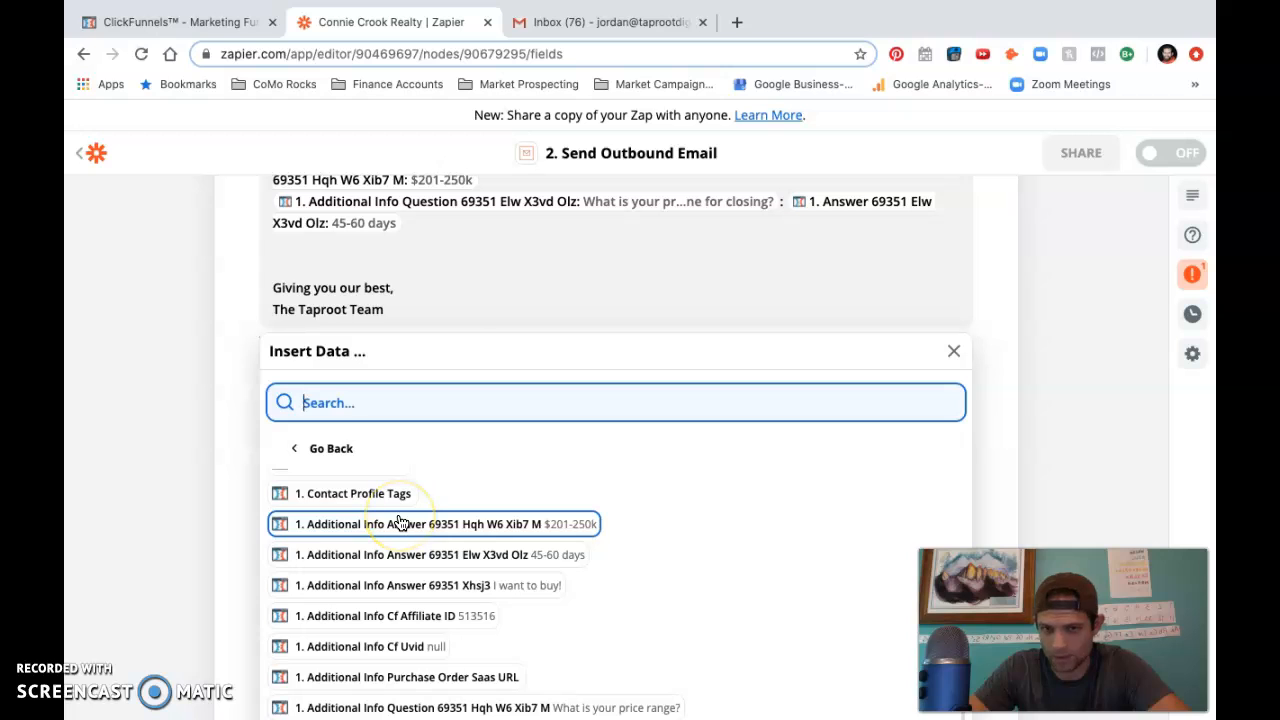
scroll(502, 340, up, 3)
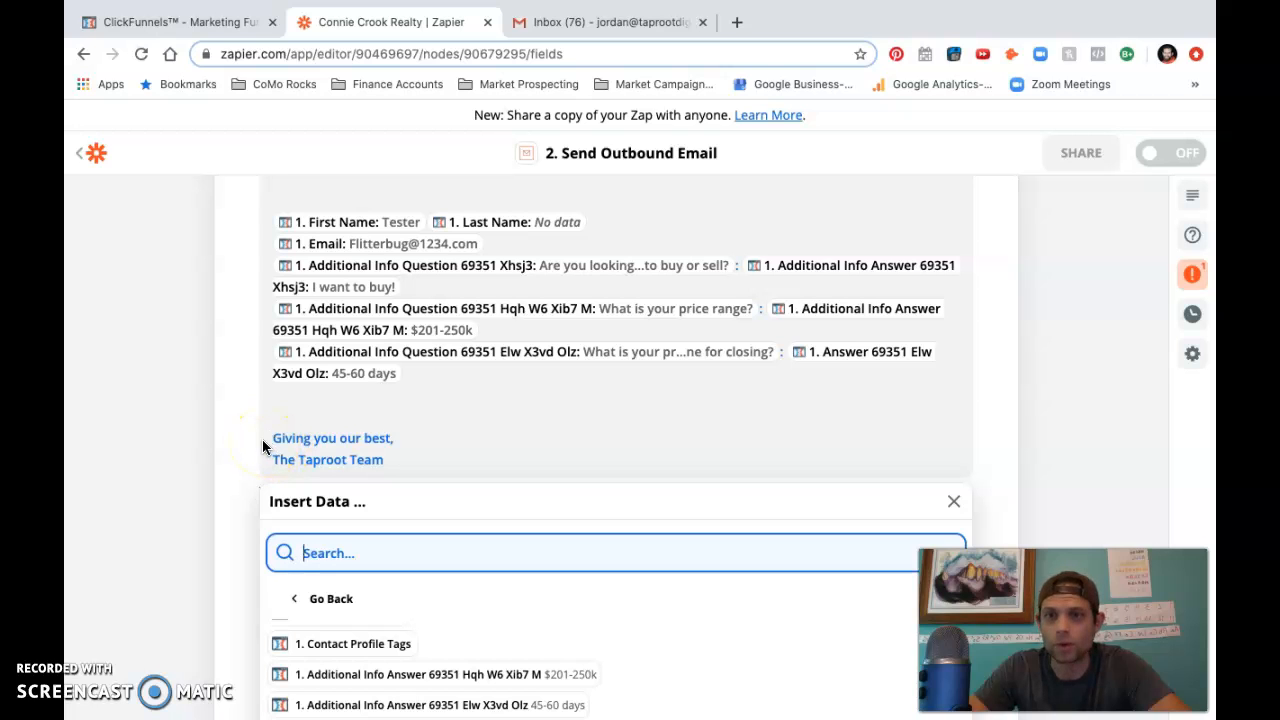
scroll(520, 426, down, 5)
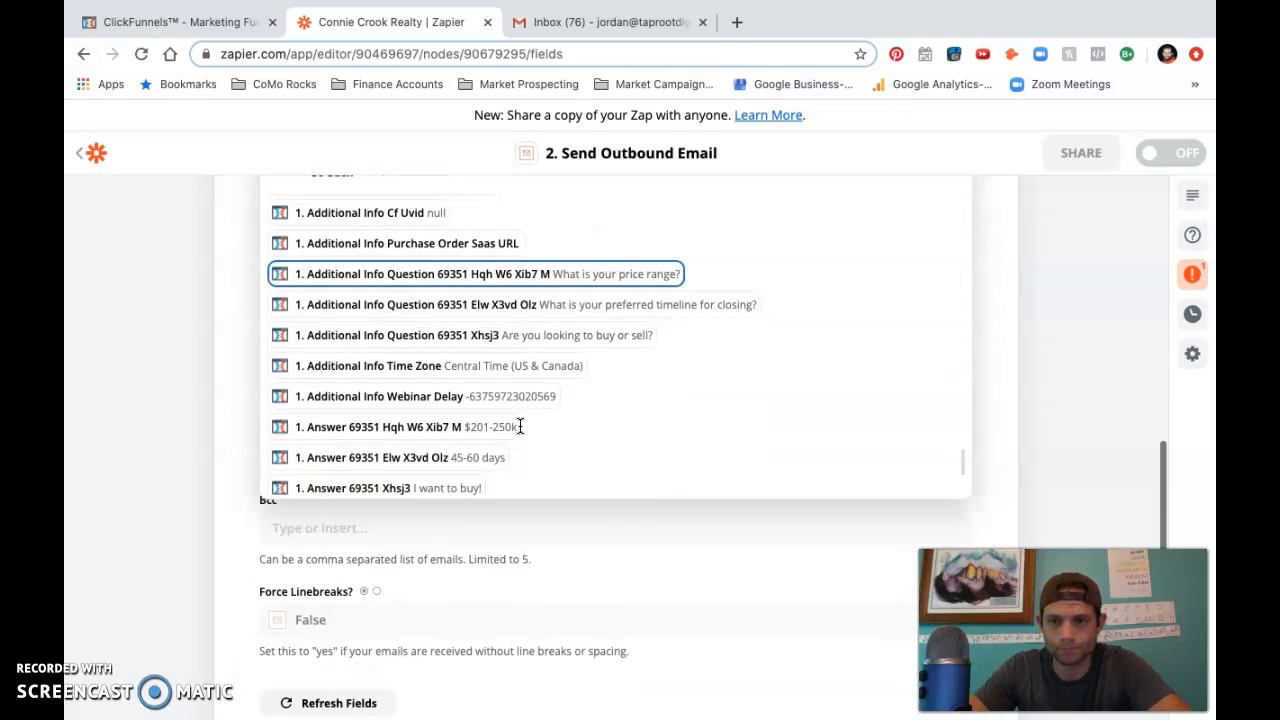
Expand the email action's Send Data section and review its test result and retest options
scroll(193, 504, down, 4)
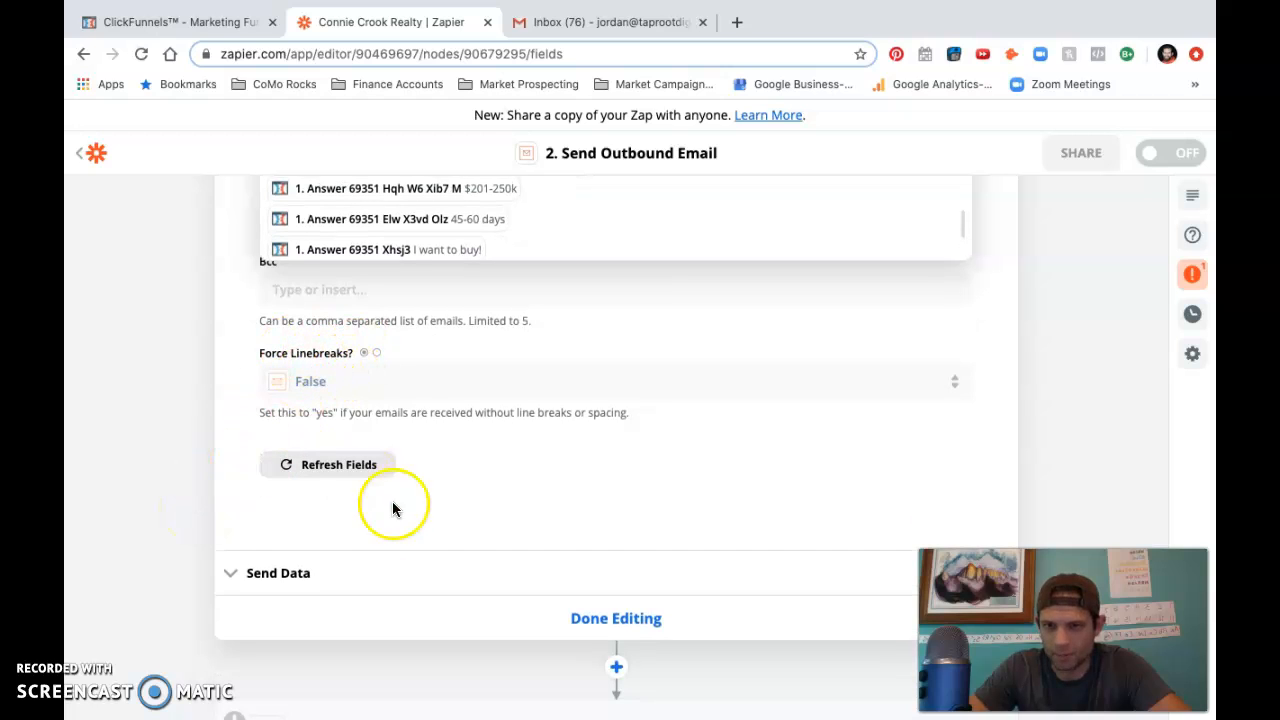
click(291, 588)
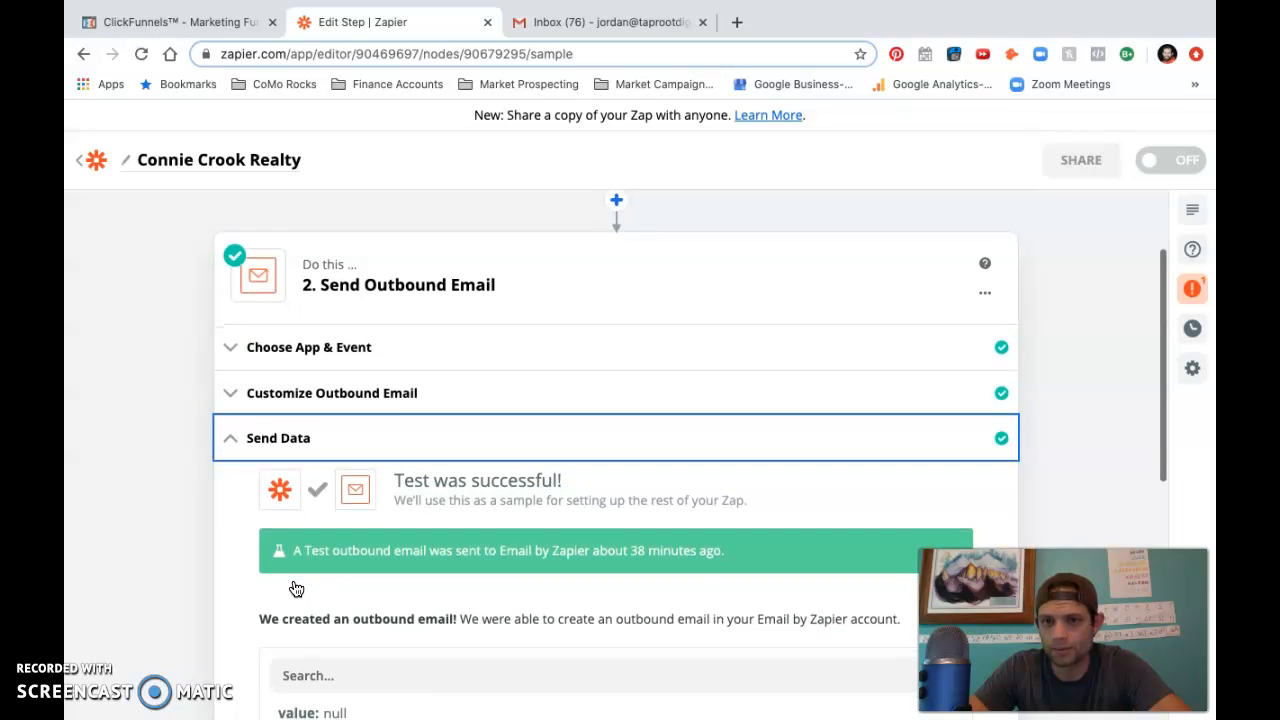
scroll(296, 589, down, 5)
scroll(296, 589, up, 2)
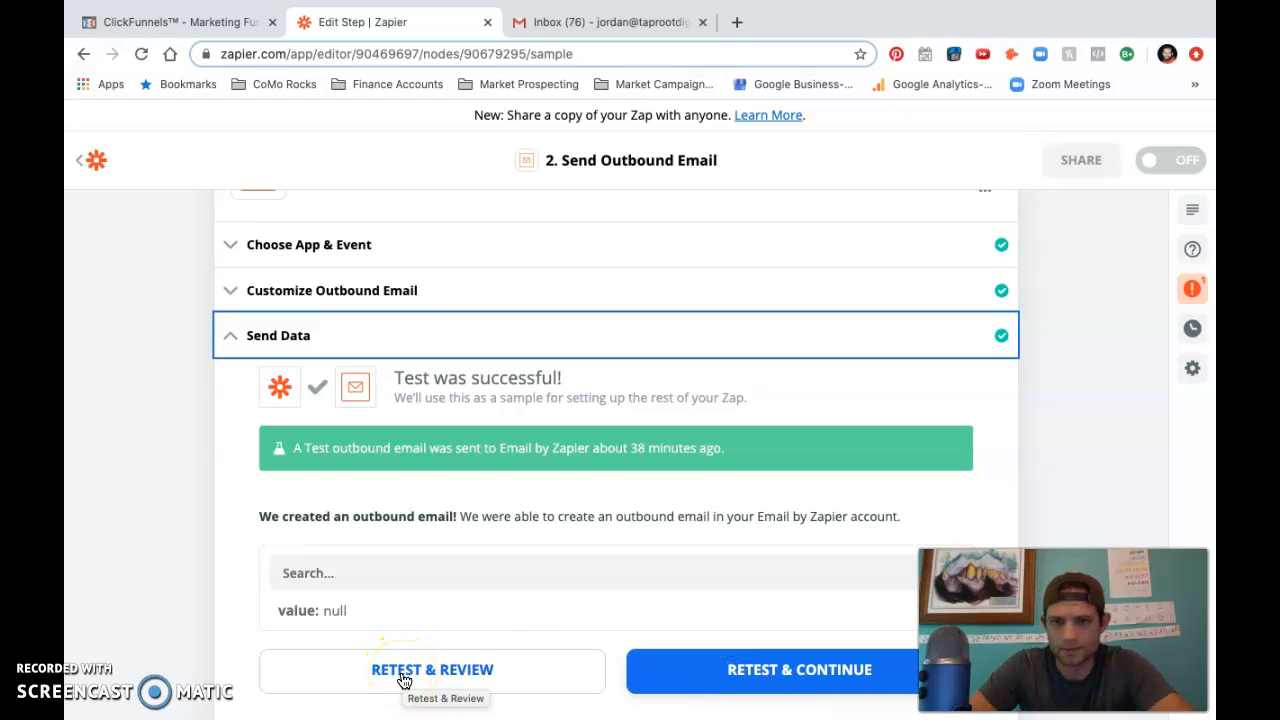
click(459, 689)
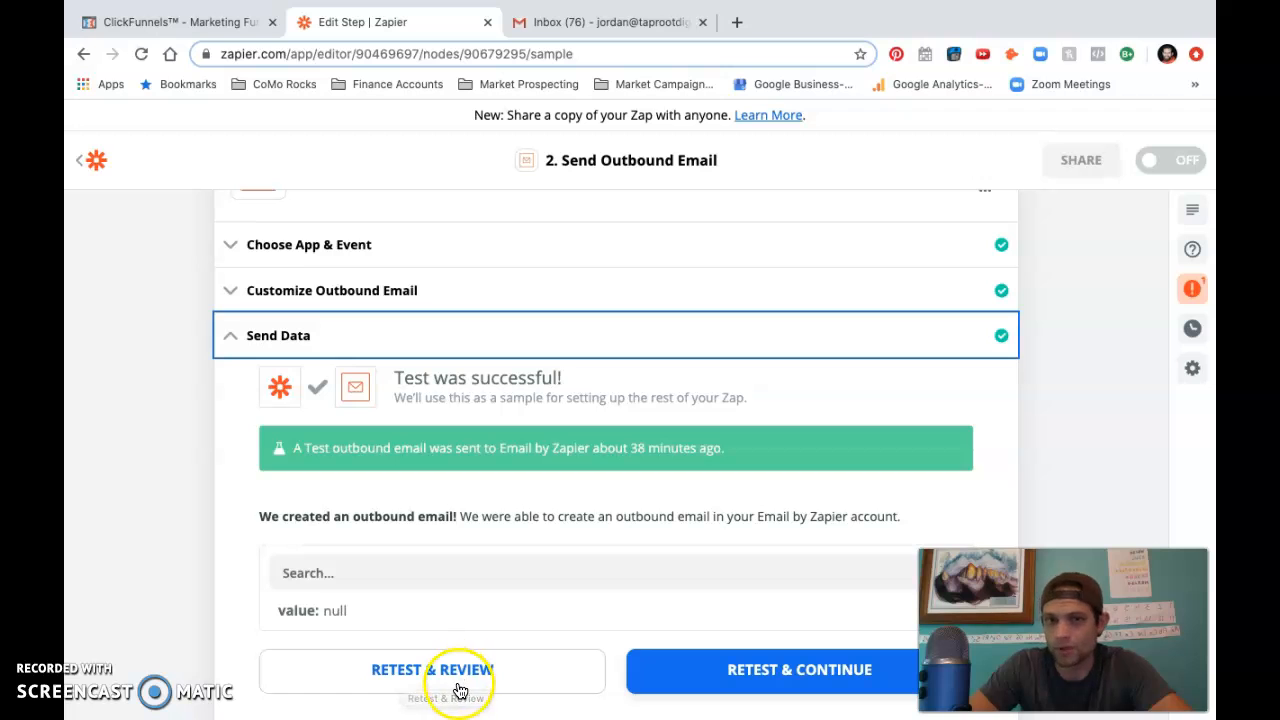
scroll(508, 496, up, 1)
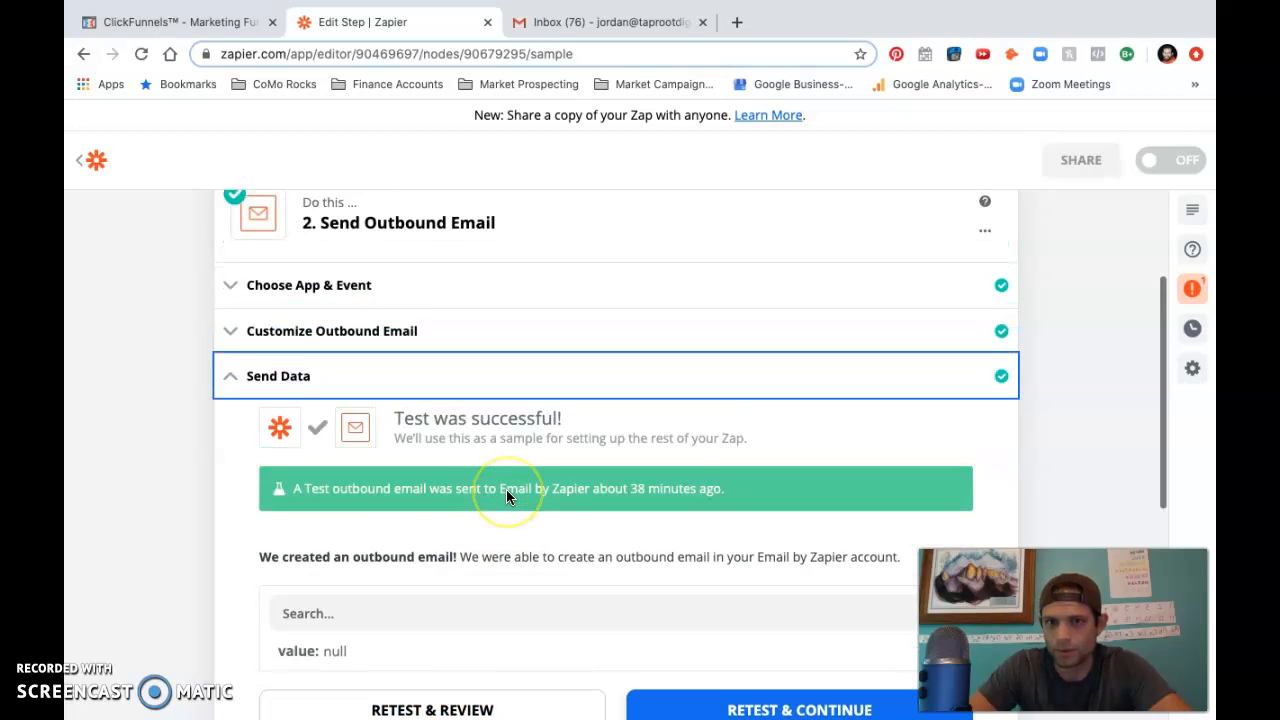
scroll(507, 494, up, 3)
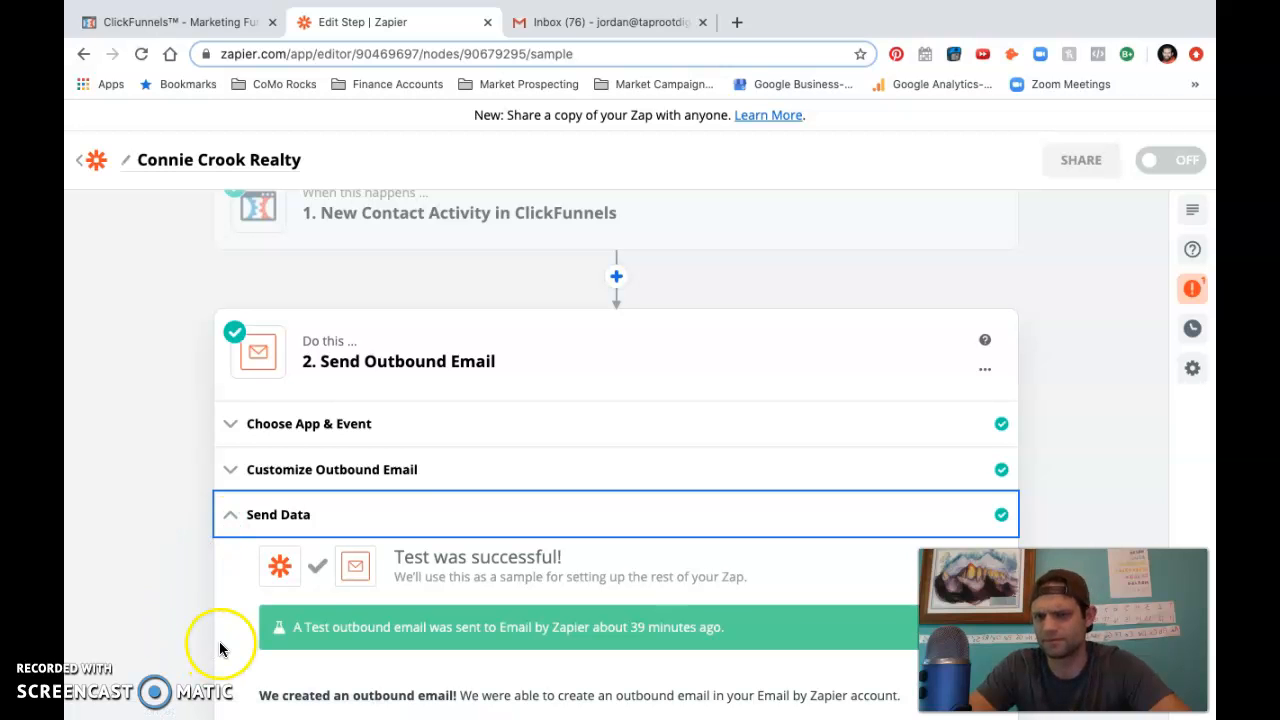
scroll(219, 635, down, 3)
scroll(219, 630, down, 3)
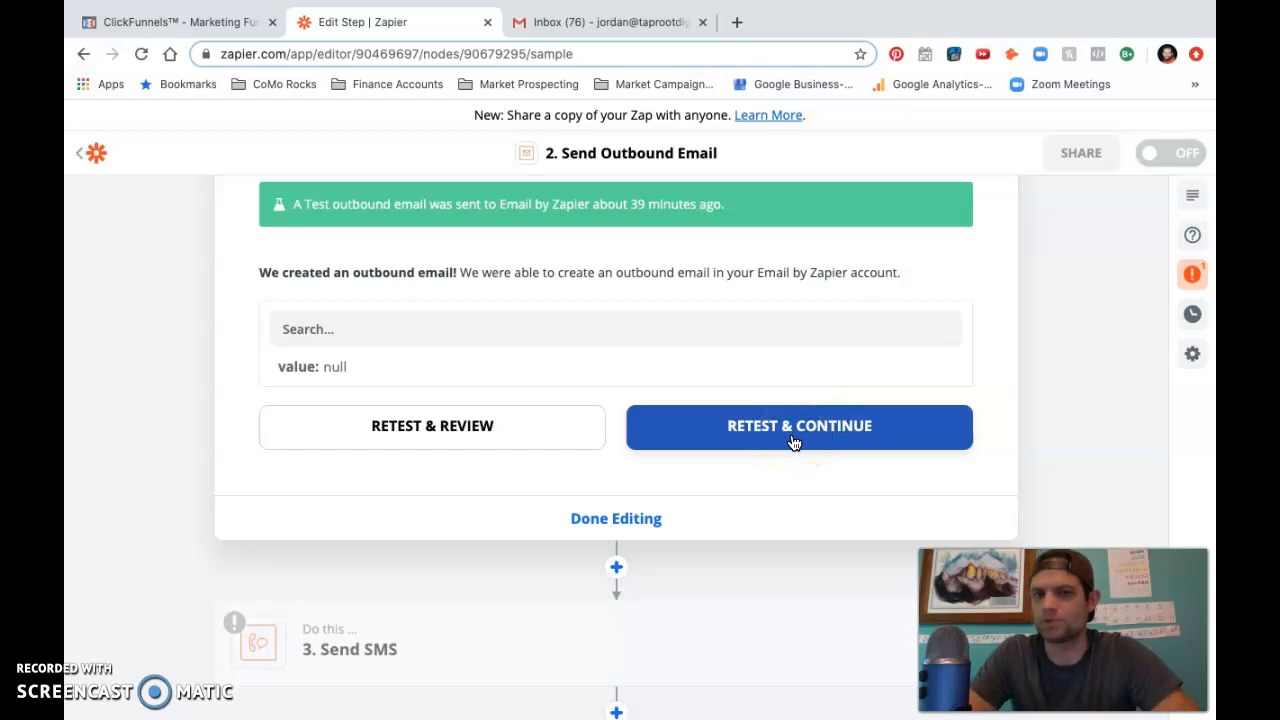
Finish editing the Send Outbound Email action and open the Send SMS action for editing
click(622, 520)
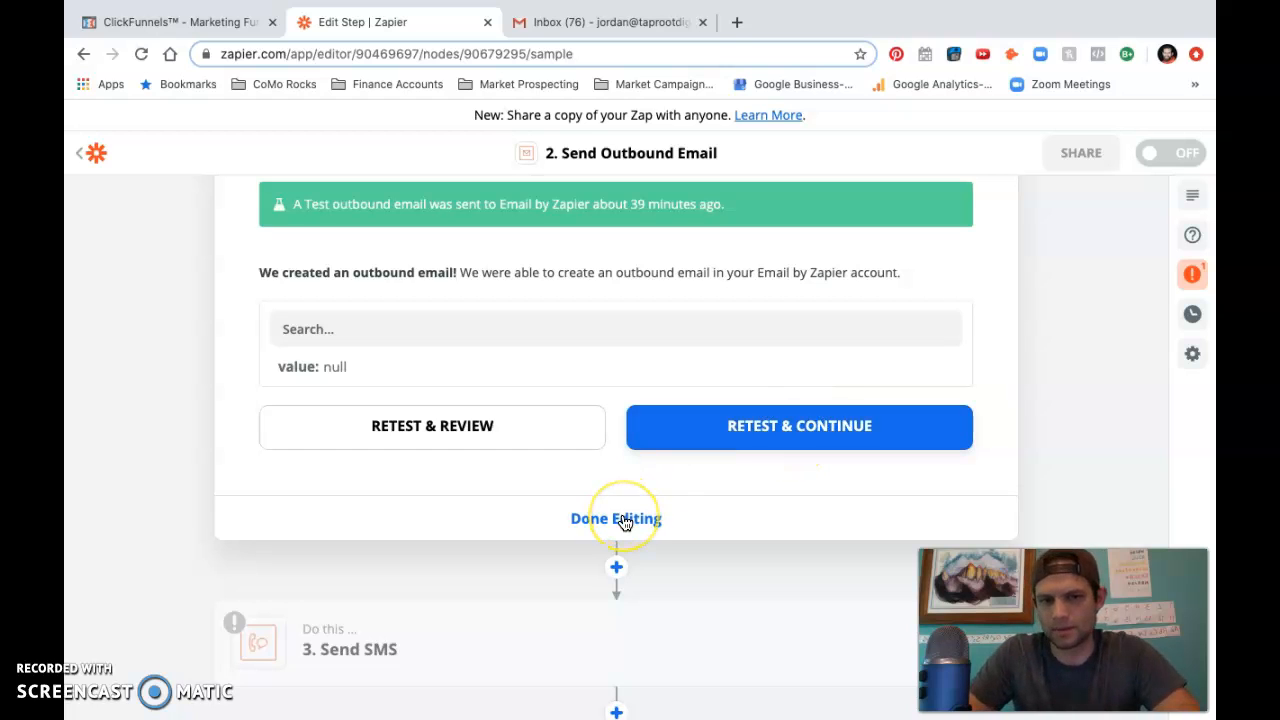
click(622, 520)
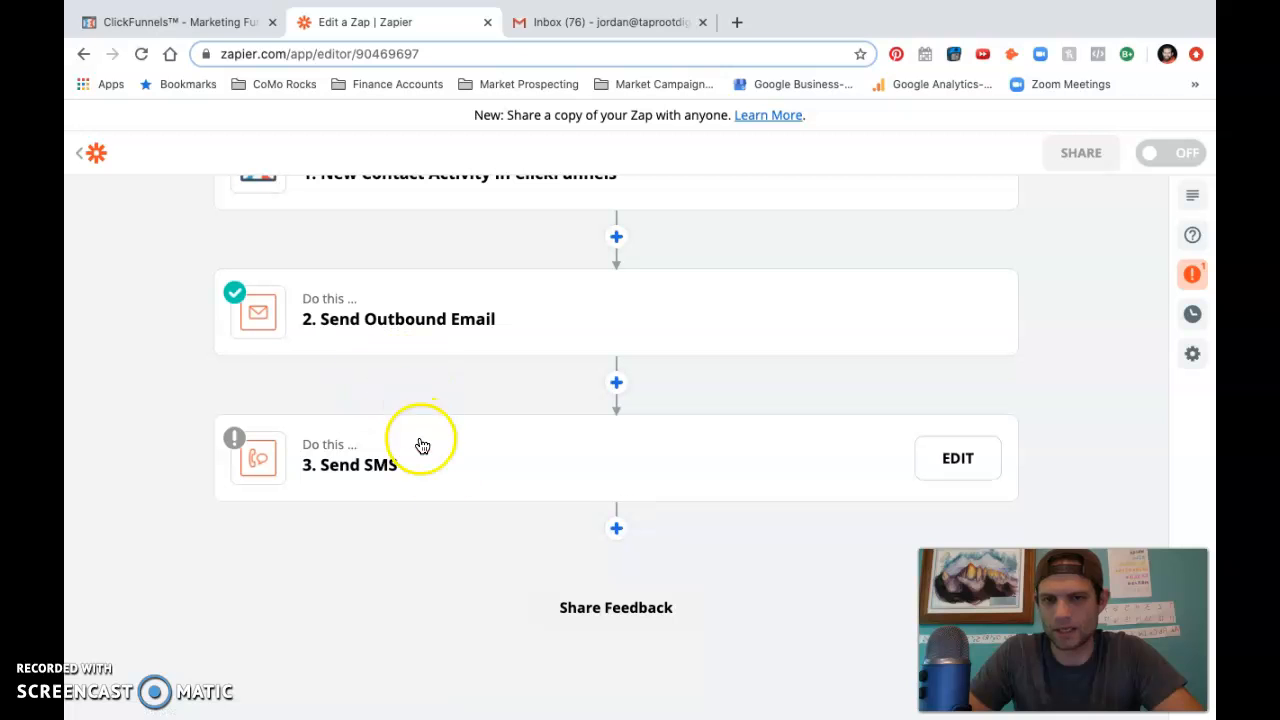
click(362, 447)
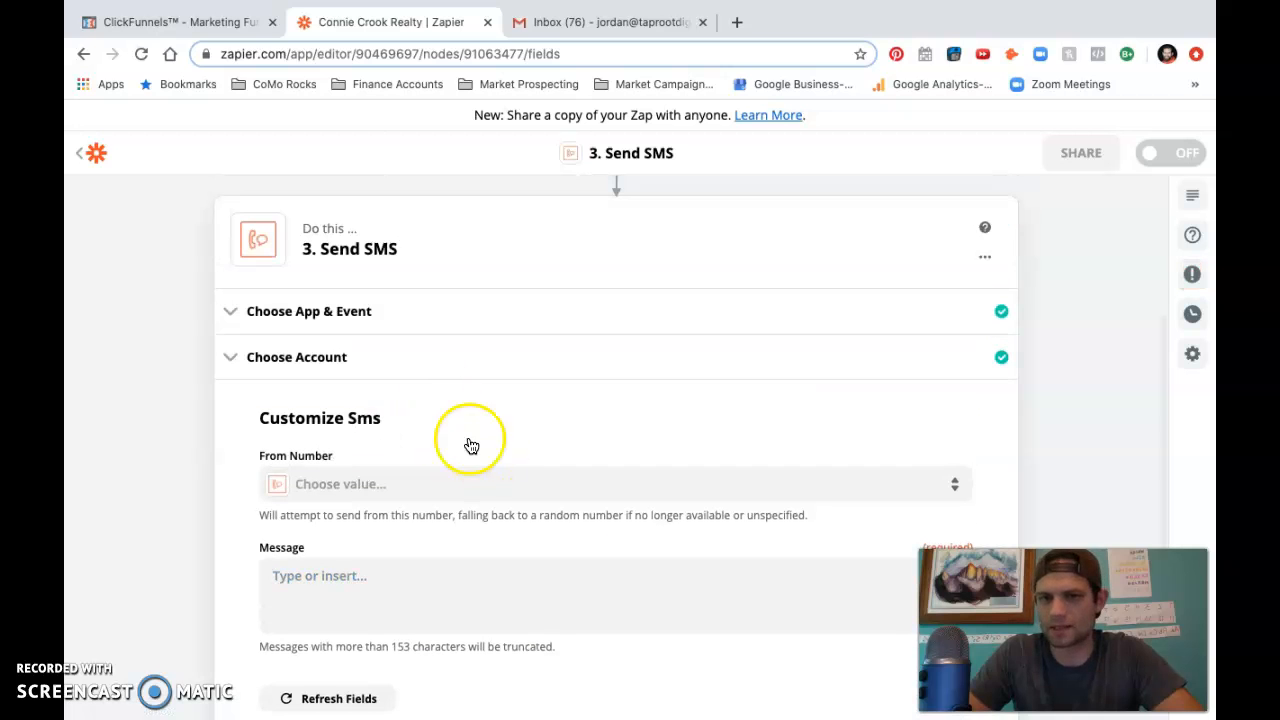
Choose Send SMS as the action event for SMS by Zapier and continue to the account selection
click(418, 245)
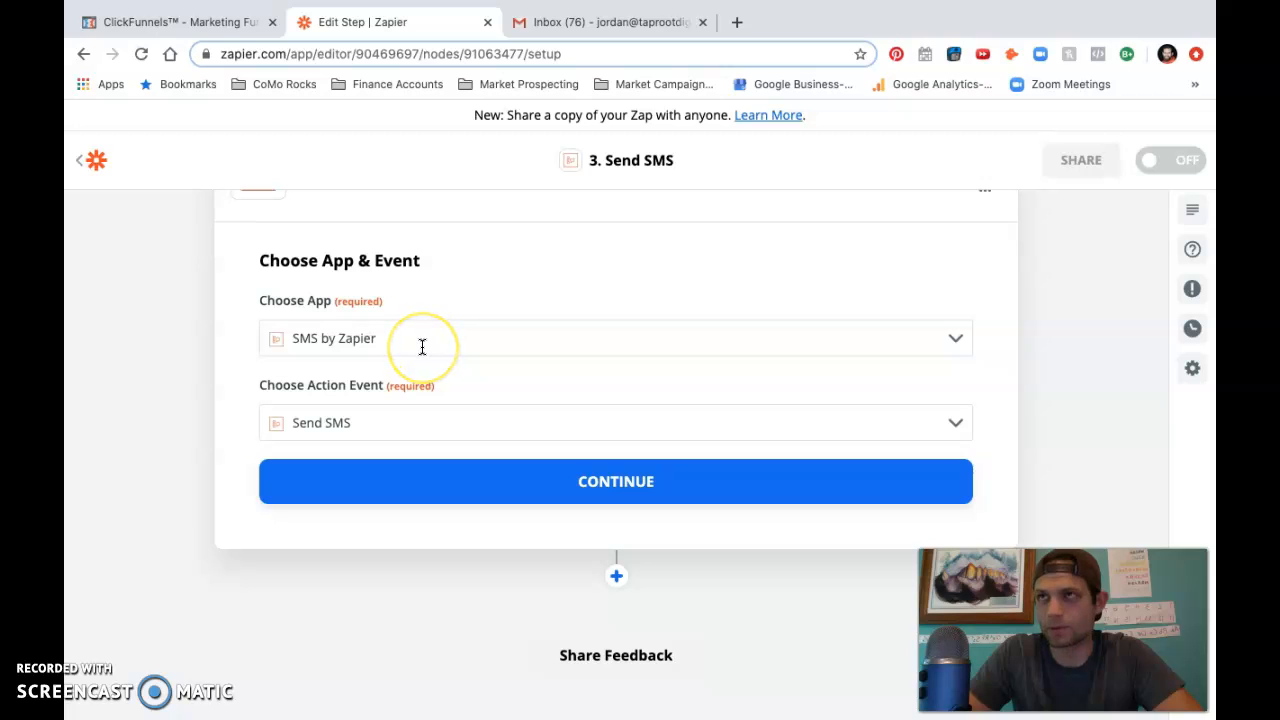
click(423, 423)
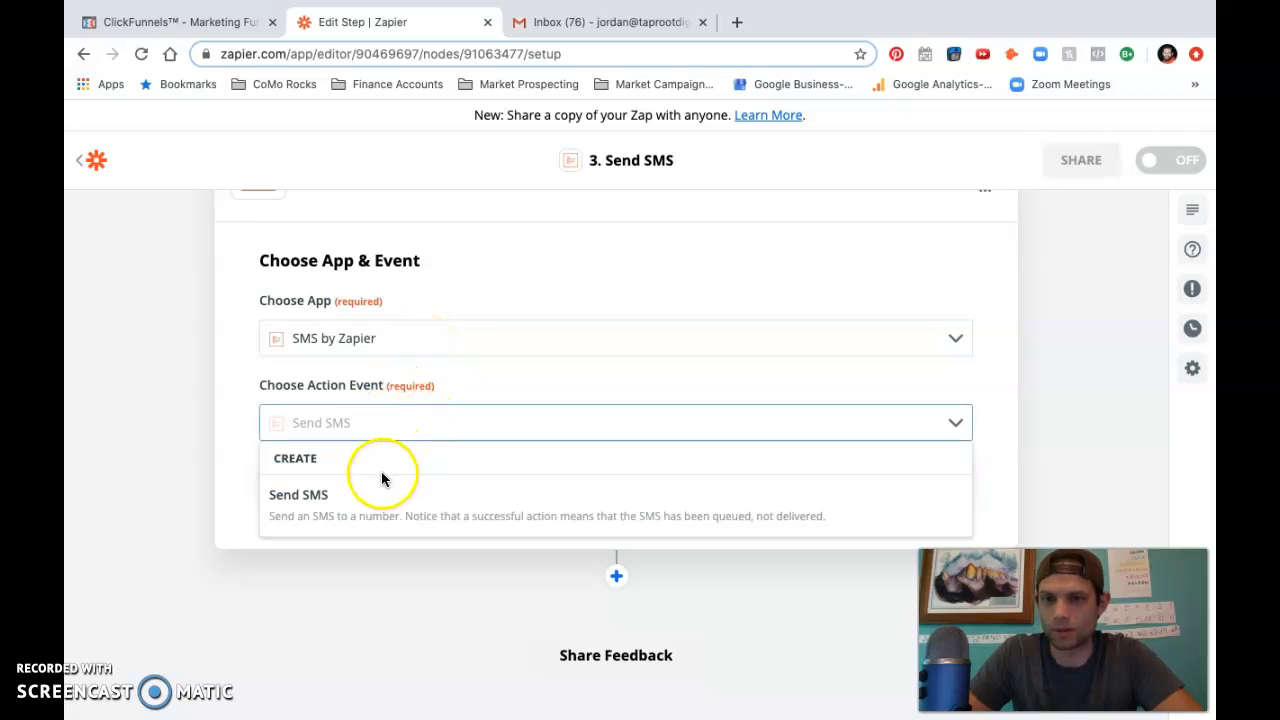
click(367, 514)
click(429, 480)
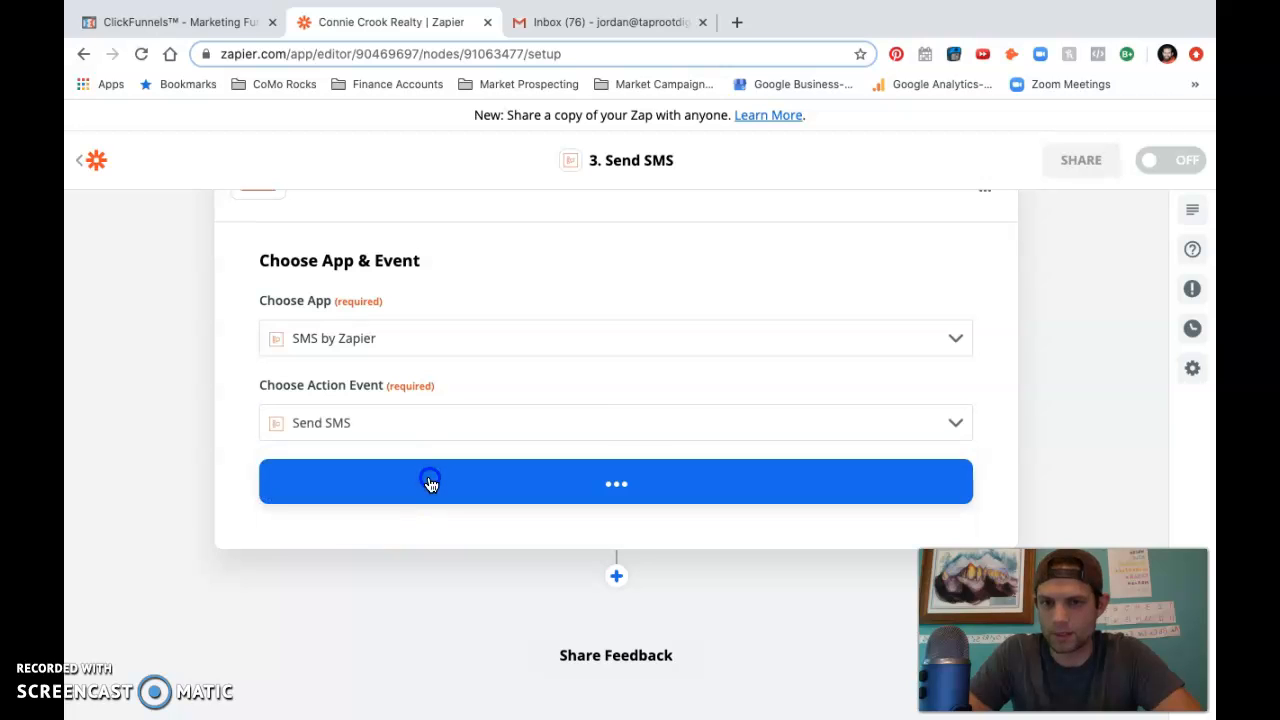
Review the available SMS by Zapier accounts and close the list, keeping SMS #3 selected
click(408, 394)
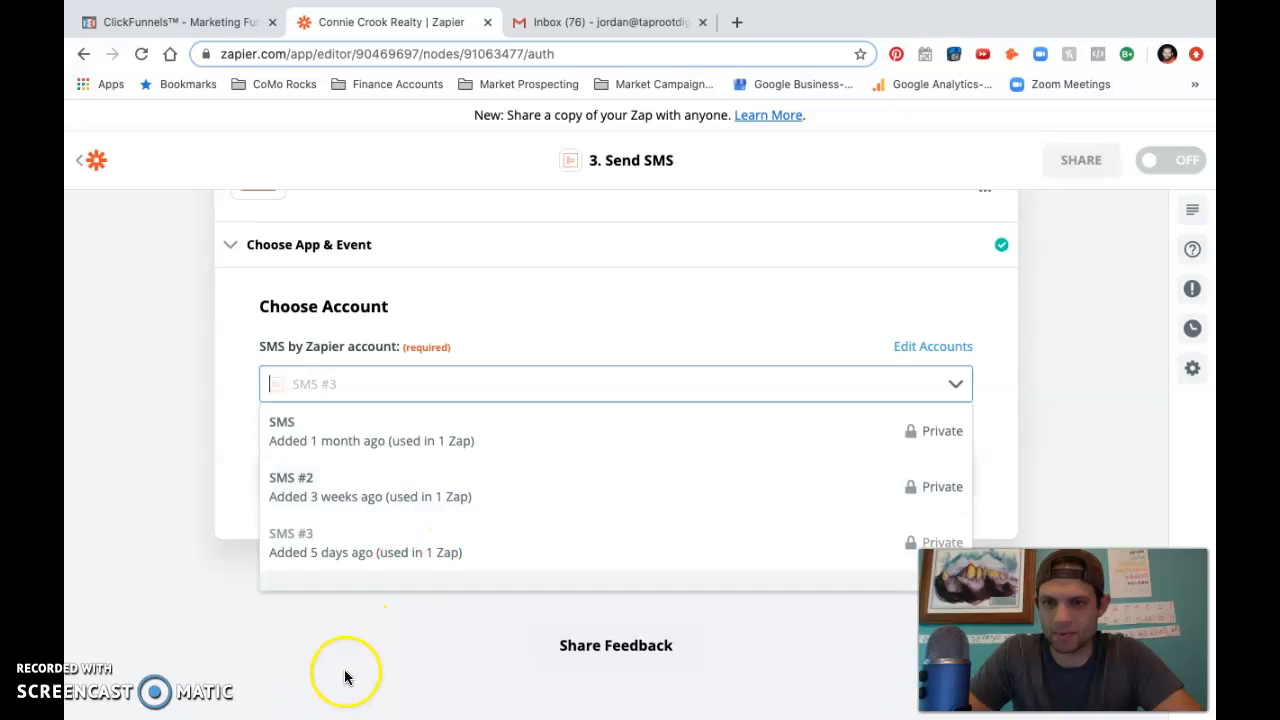
click(237, 518)
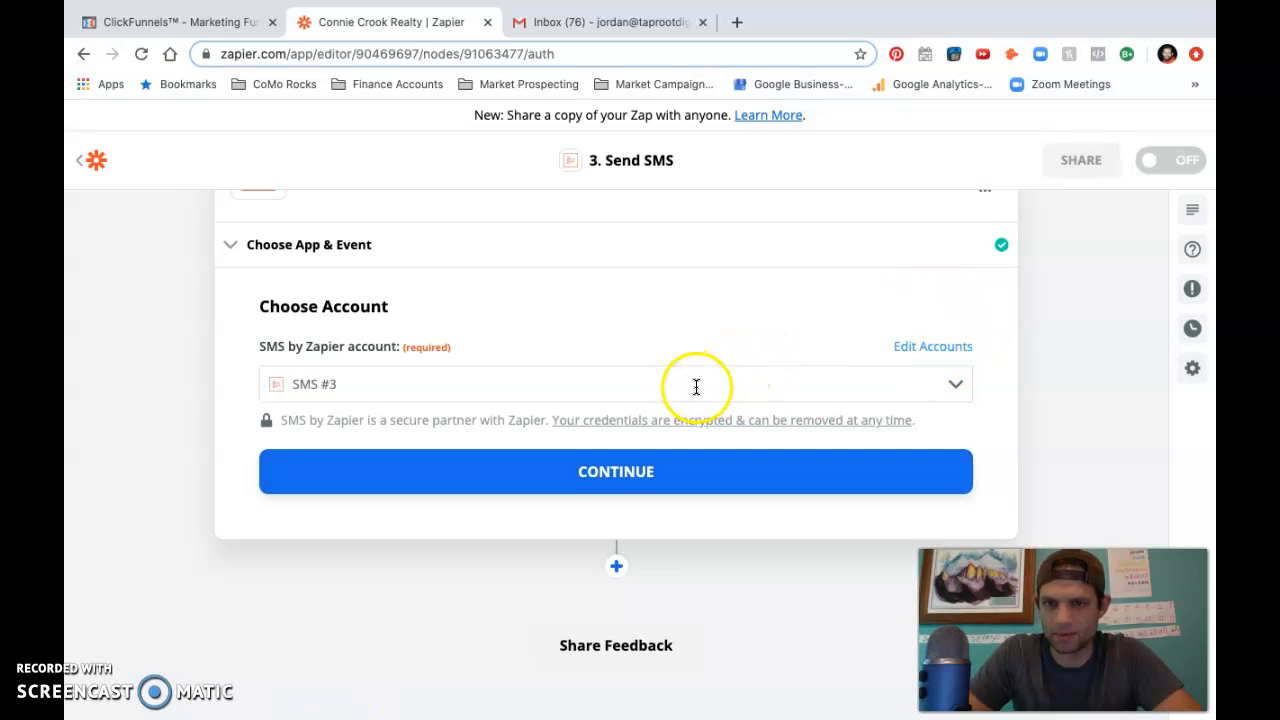
Open the account connections page, find the SMS #3 connection and select its name for editing
click(921, 347)
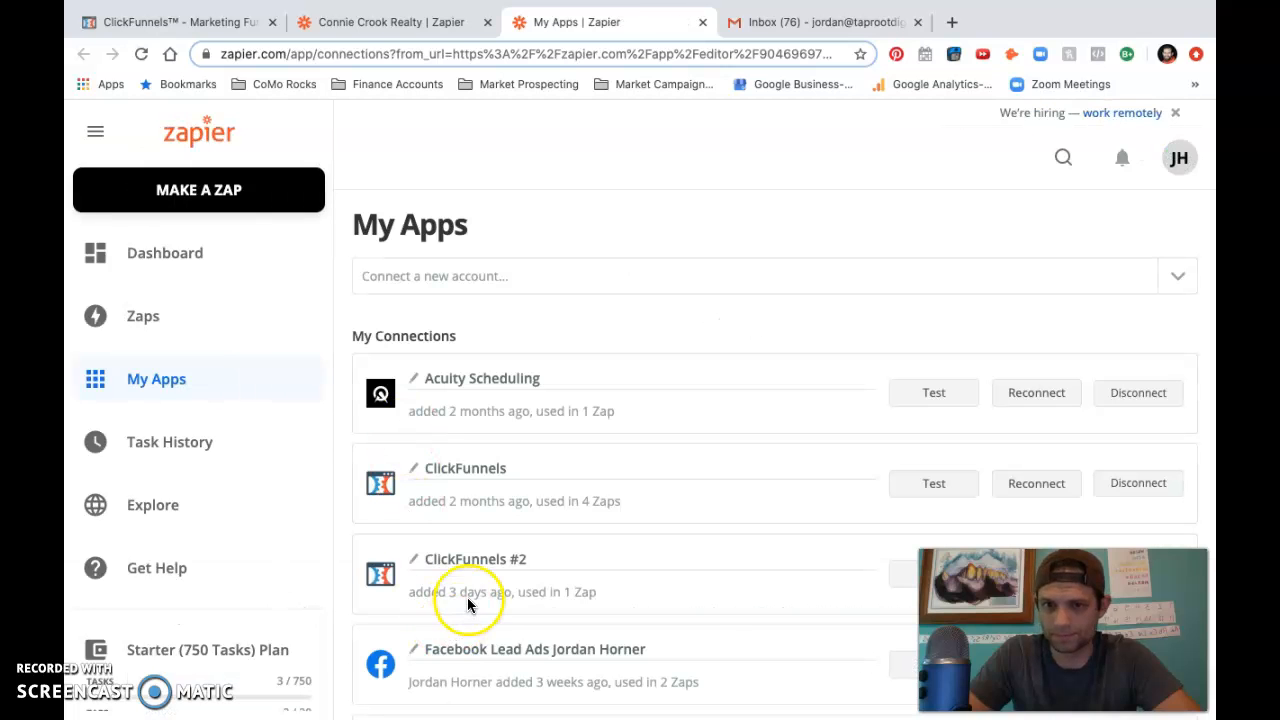
scroll(467, 597, down, 10)
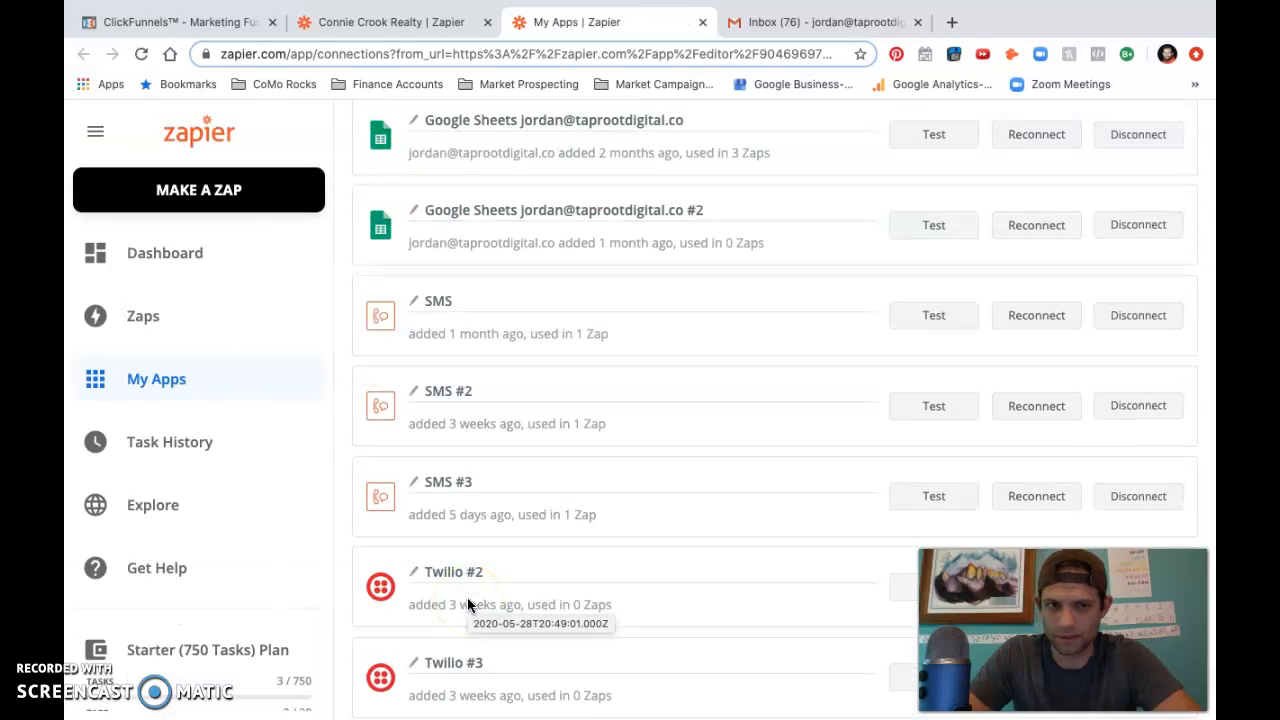
scroll(467, 604, down, 1)
click(465, 490)
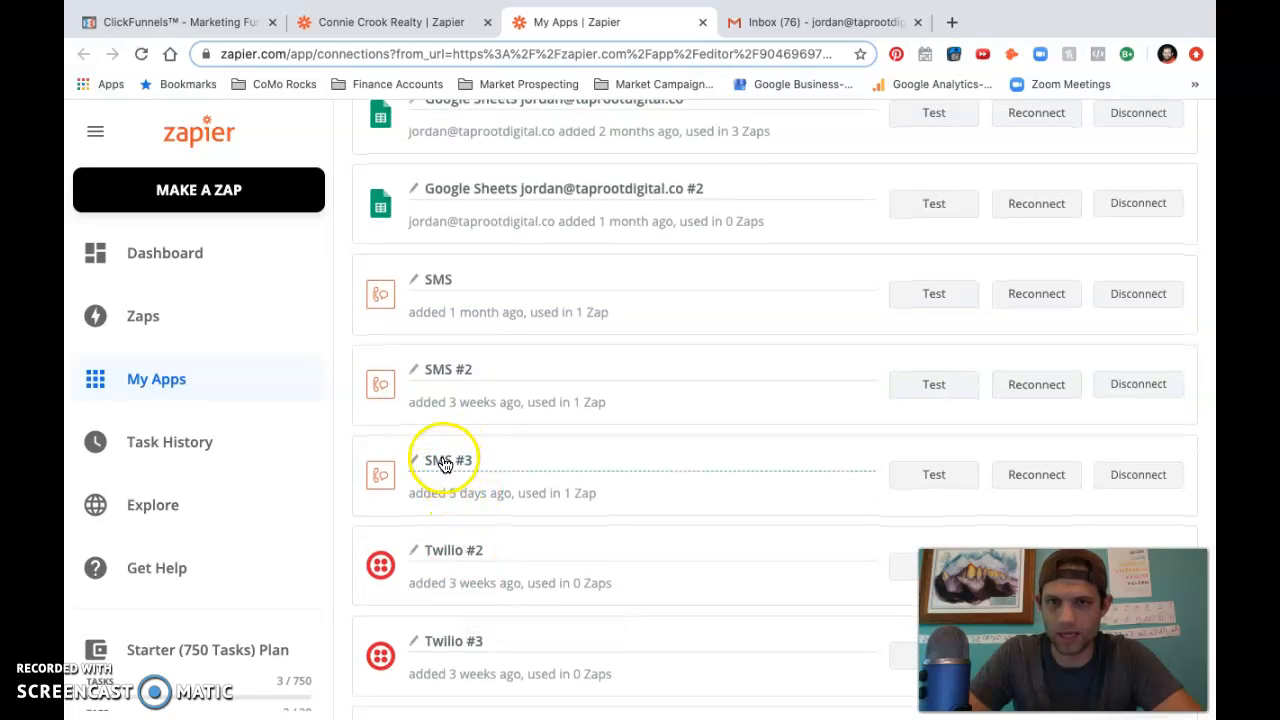
scroll(448, 468, up, 10)
scroll(445, 464, down, 10)
scroll(445, 464, up, 2)
click(455, 453)
click(455, 453)
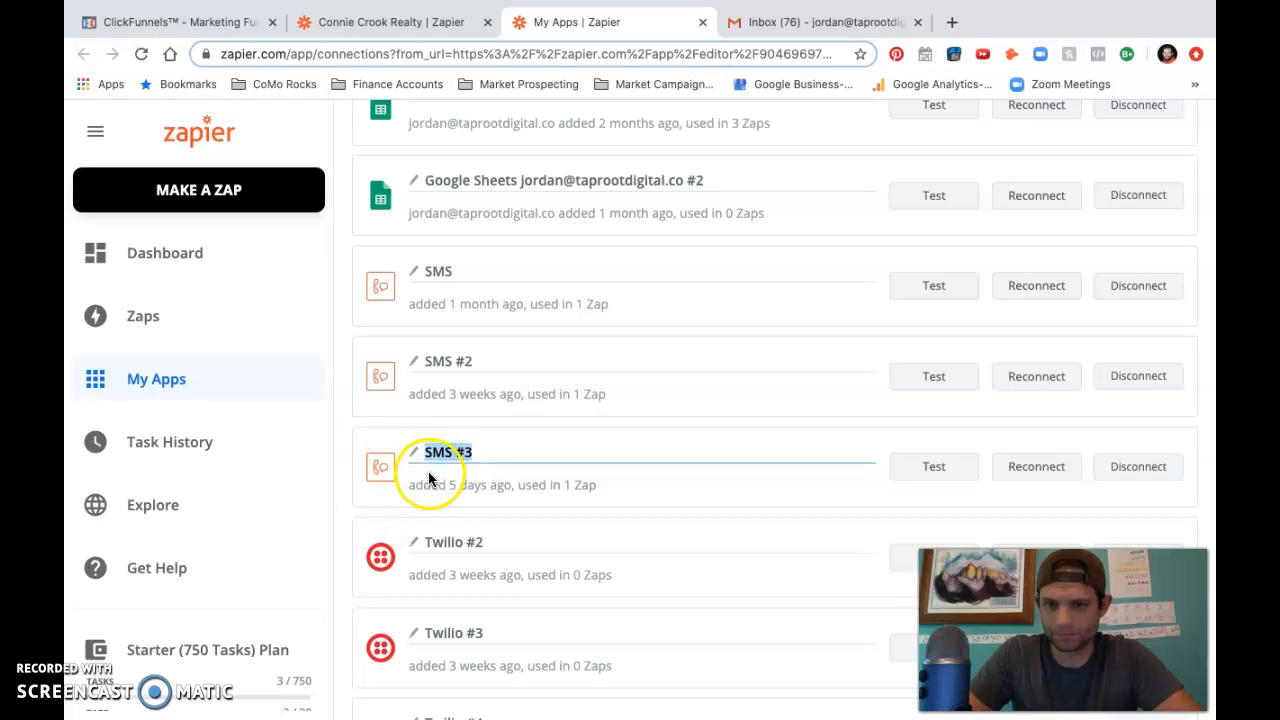
Return to the Send SMS action and continue with the SMS #3 account to the message setup
click(409, 26)
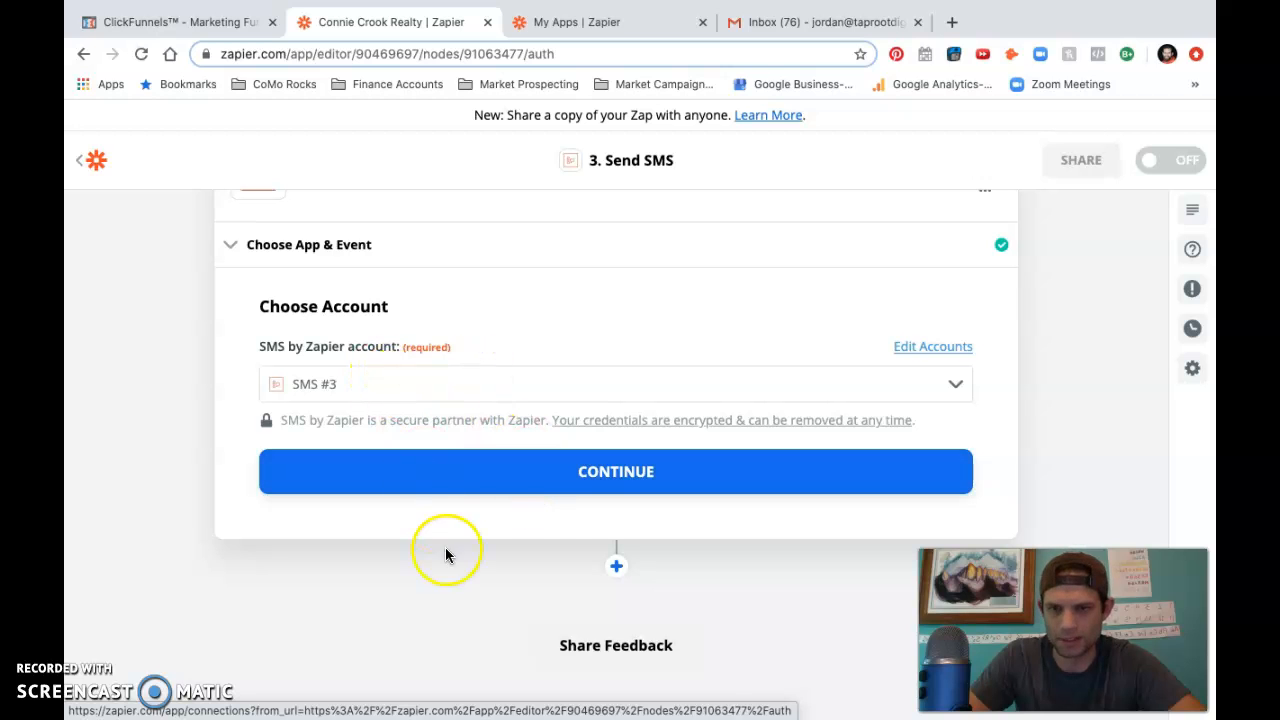
click(598, 470)
scroll(370, 480, down, 1)
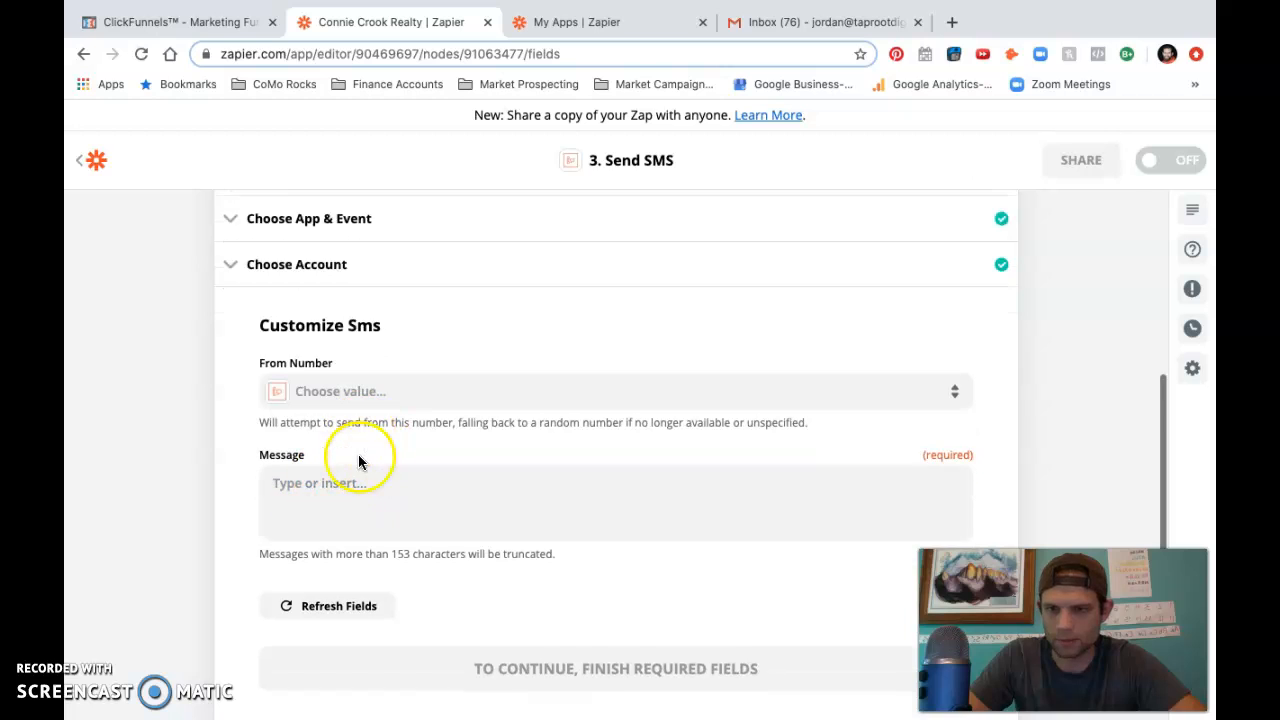
Start the SMS message with the text "You've got a new lead!"
scroll(360, 462, down, 2)
click(380, 320)
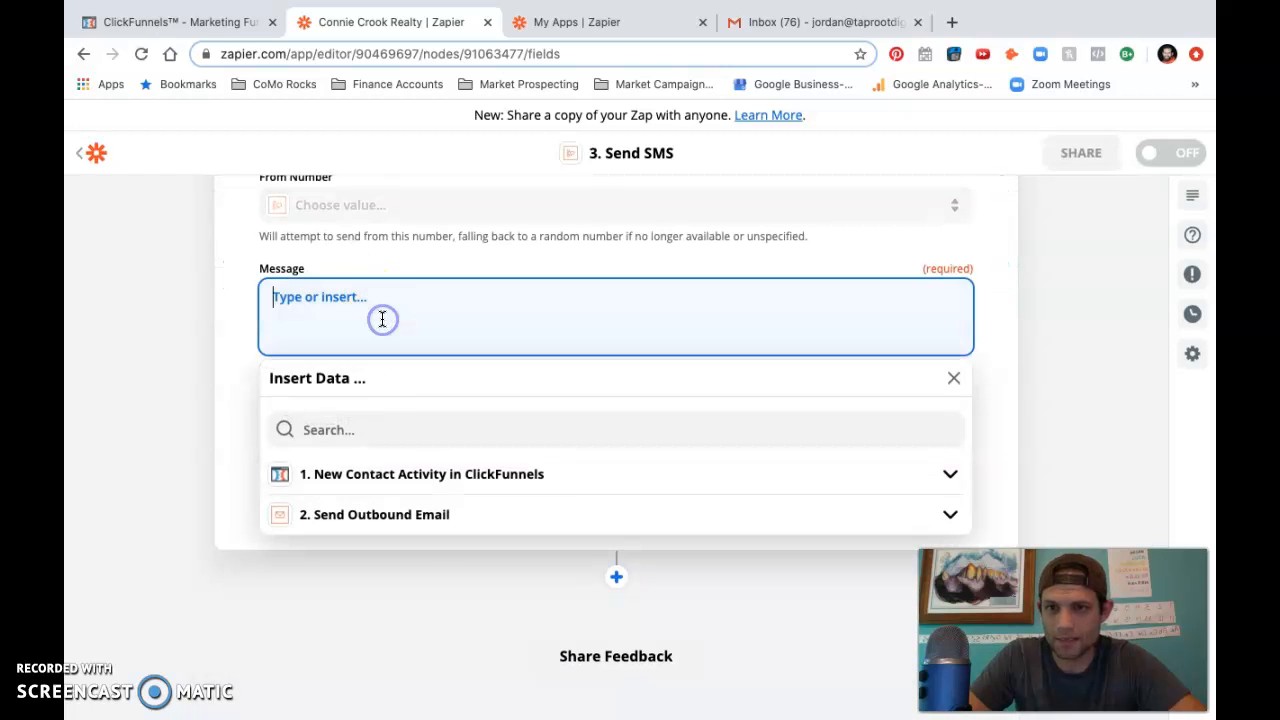
click(402, 478)
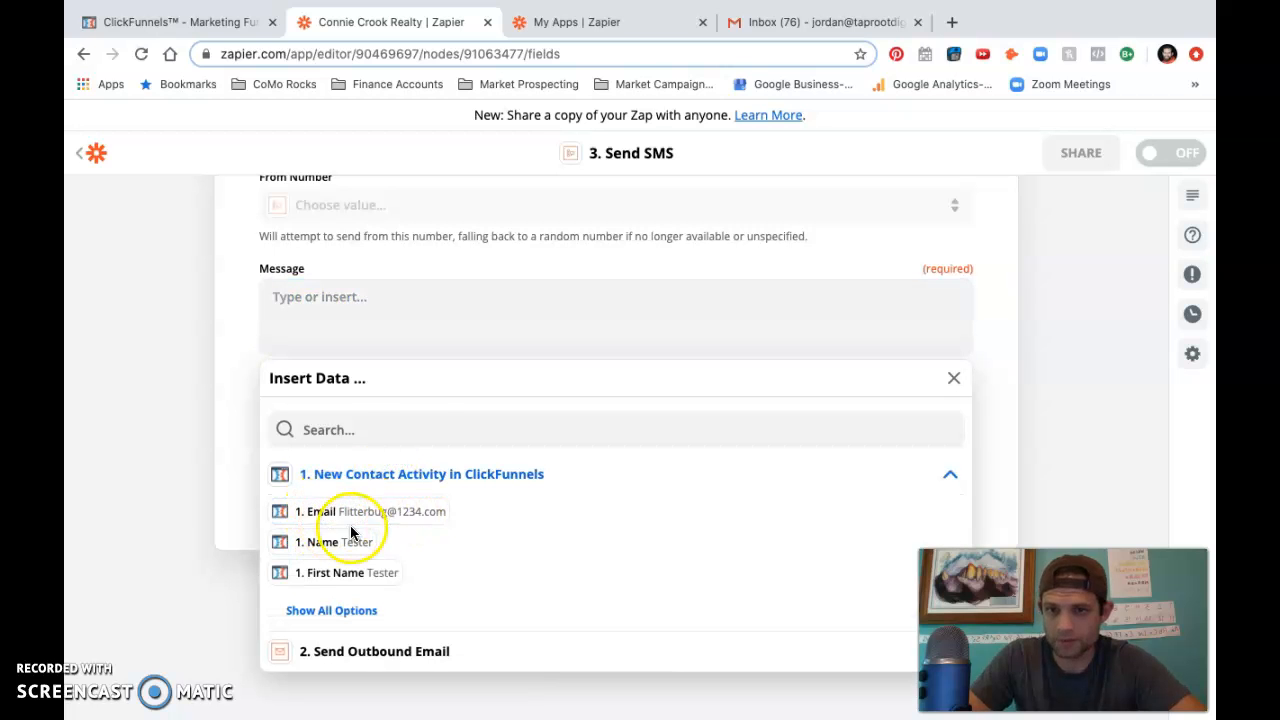
click(431, 320)
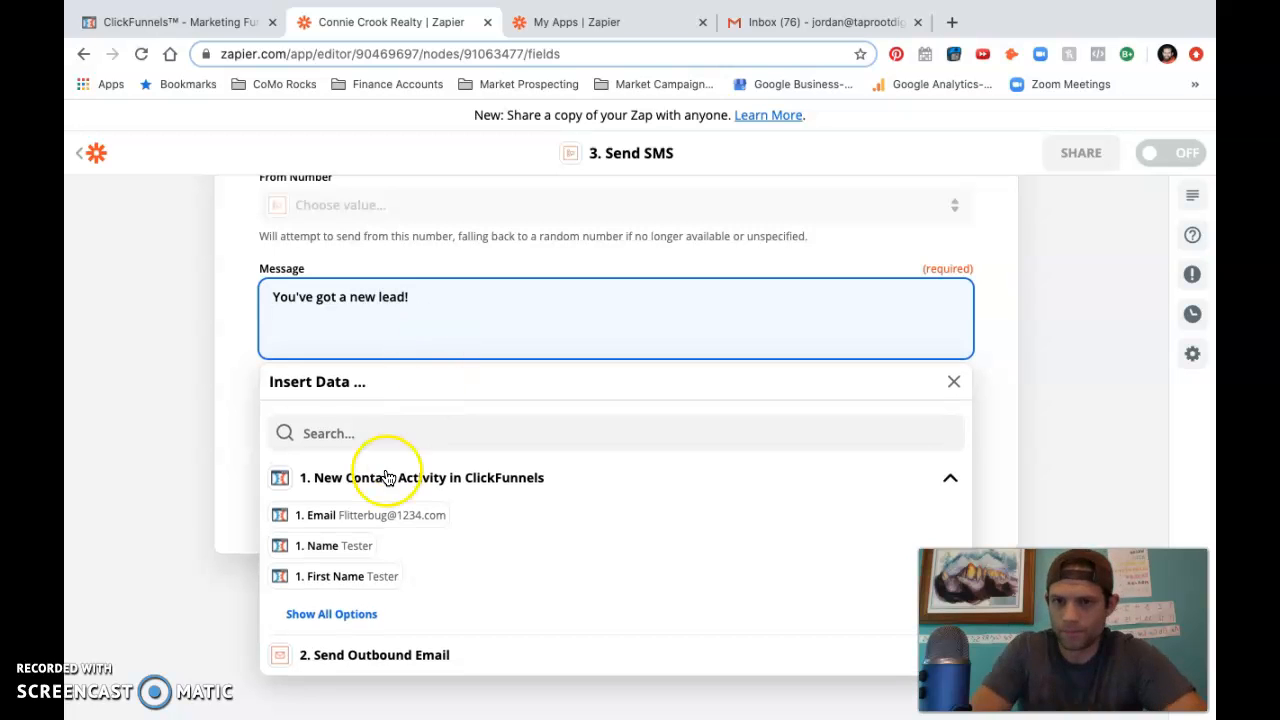
Show all ClickFunnels contact fields and insert First Name and Last Name below the message's opening line
scroll(392, 545, down, 1)
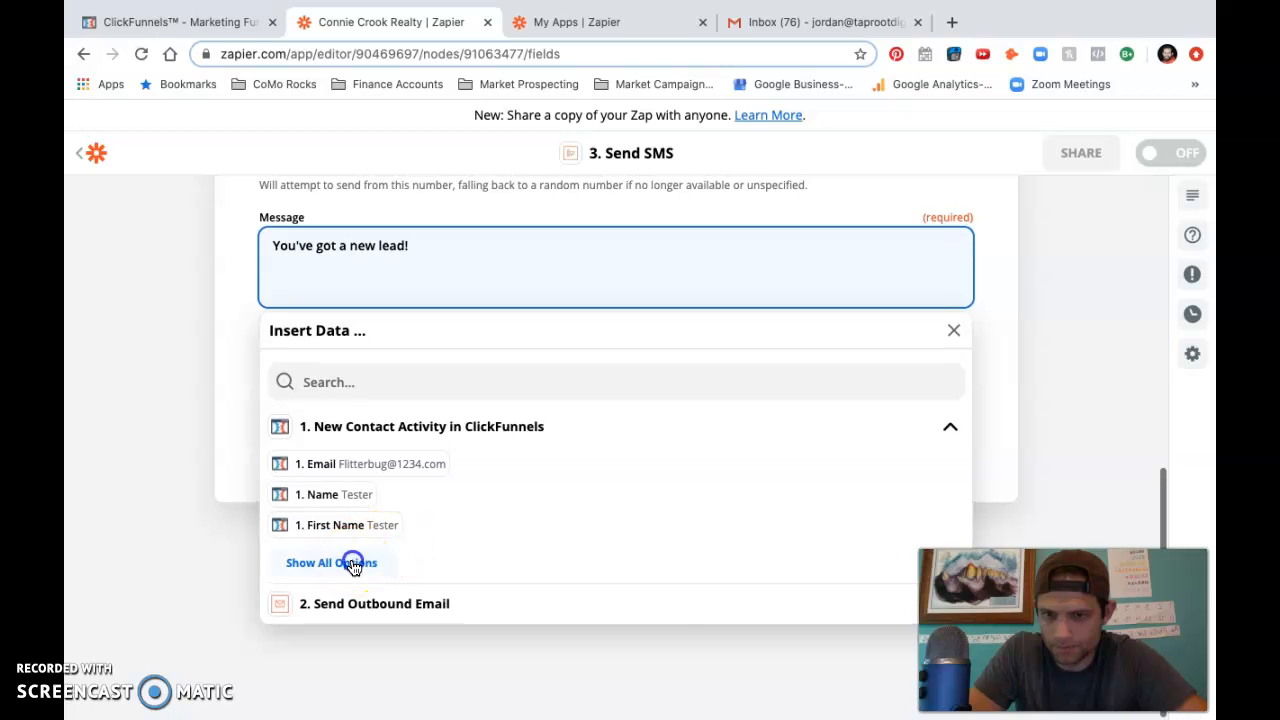
click(357, 560)
scroll(352, 567, down, 1)
scroll(353, 565, up, 1)
click(345, 493)
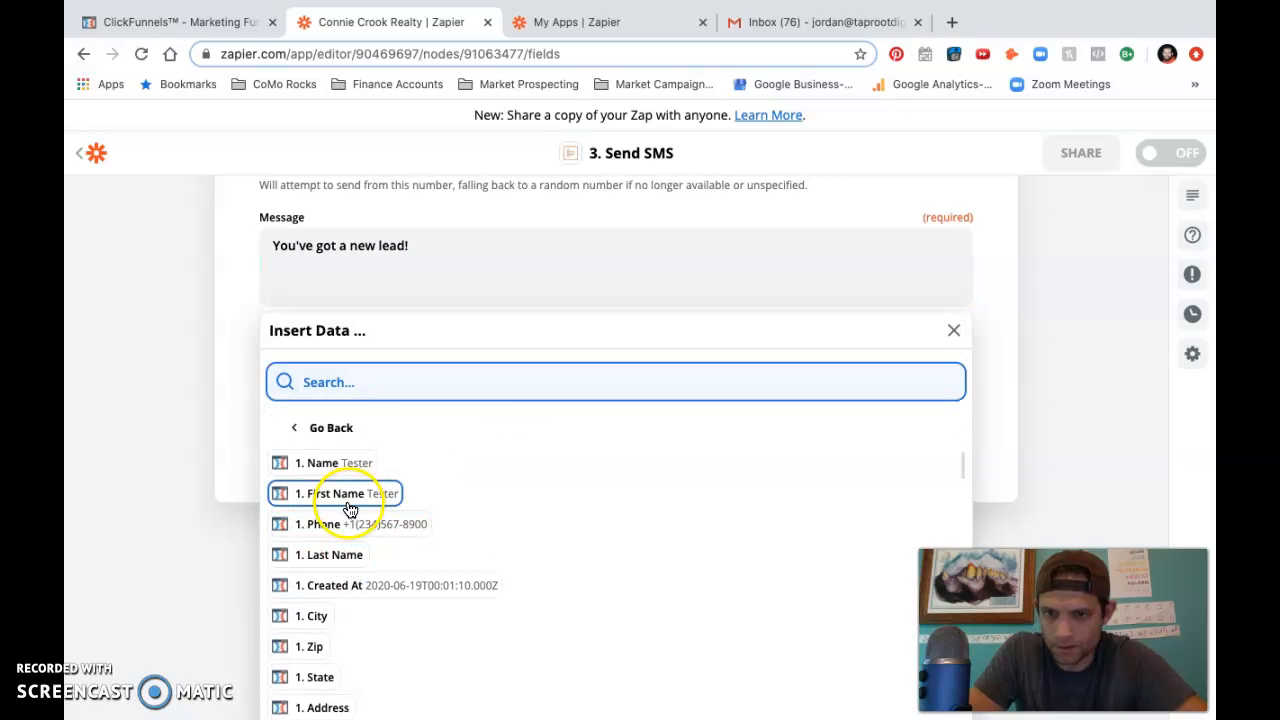
click(352, 562)
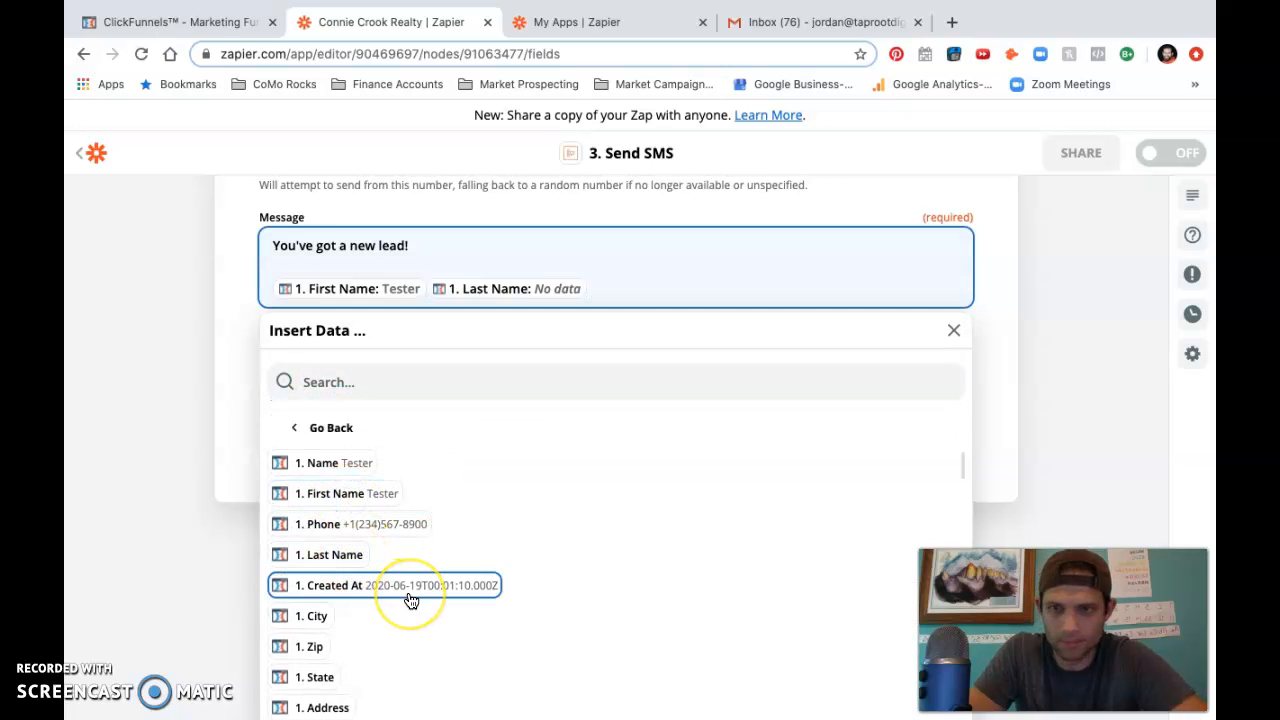
Insert the contact's Email and Phone fields on separate lines below the name fields in the SMS message
key(Return)
scroll(391, 578, down, 1)
scroll(397, 583, up, 1)
scroll(350, 535, up, 1)
scroll(350, 535, up, 1)
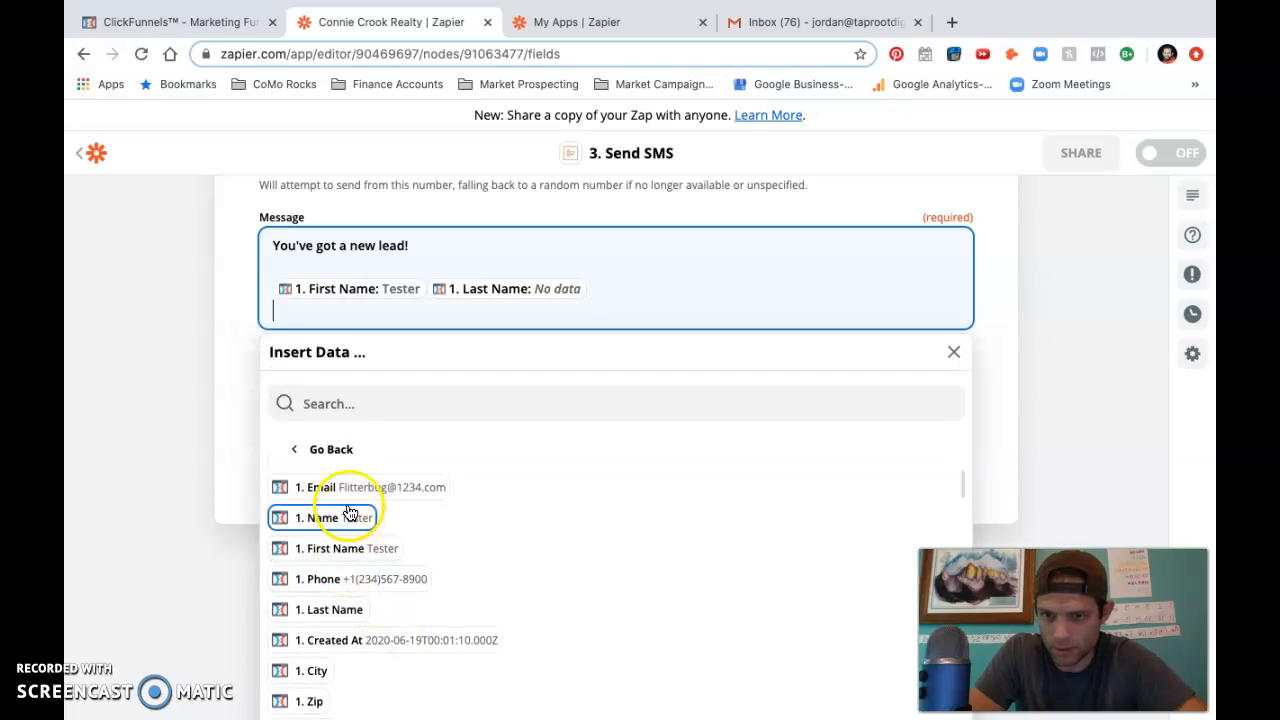
click(345, 488)
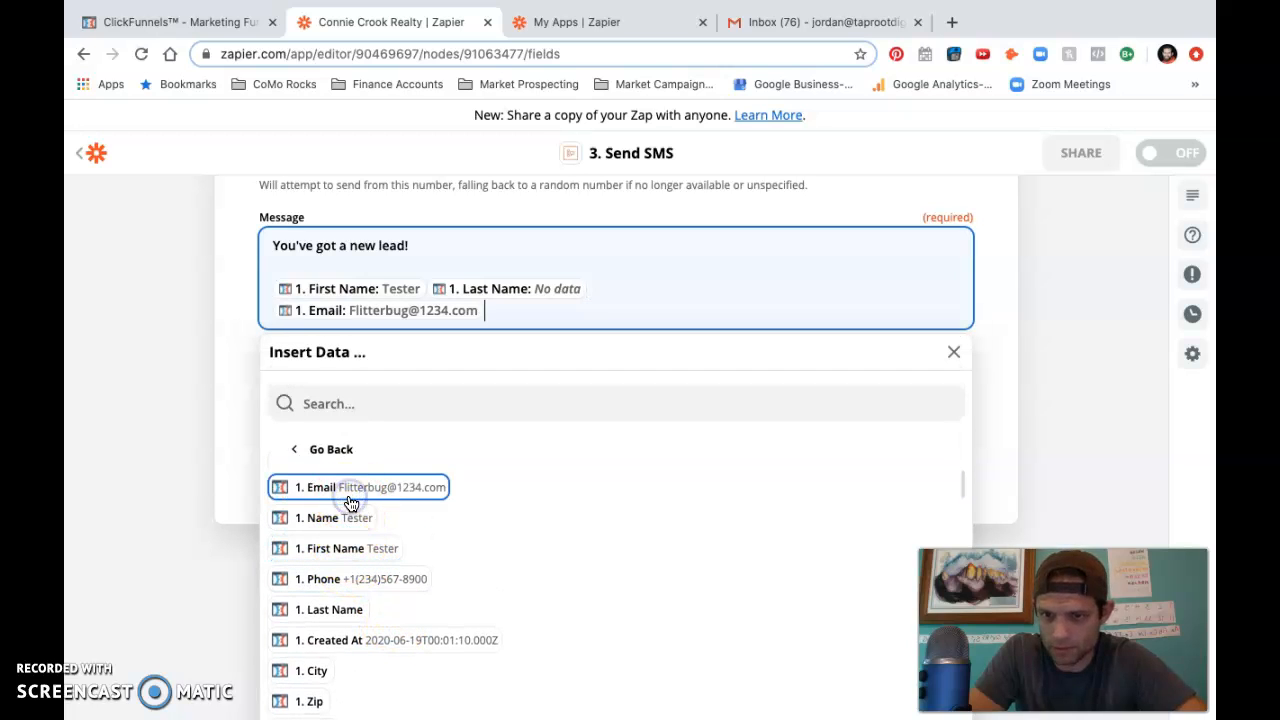
click(346, 581)
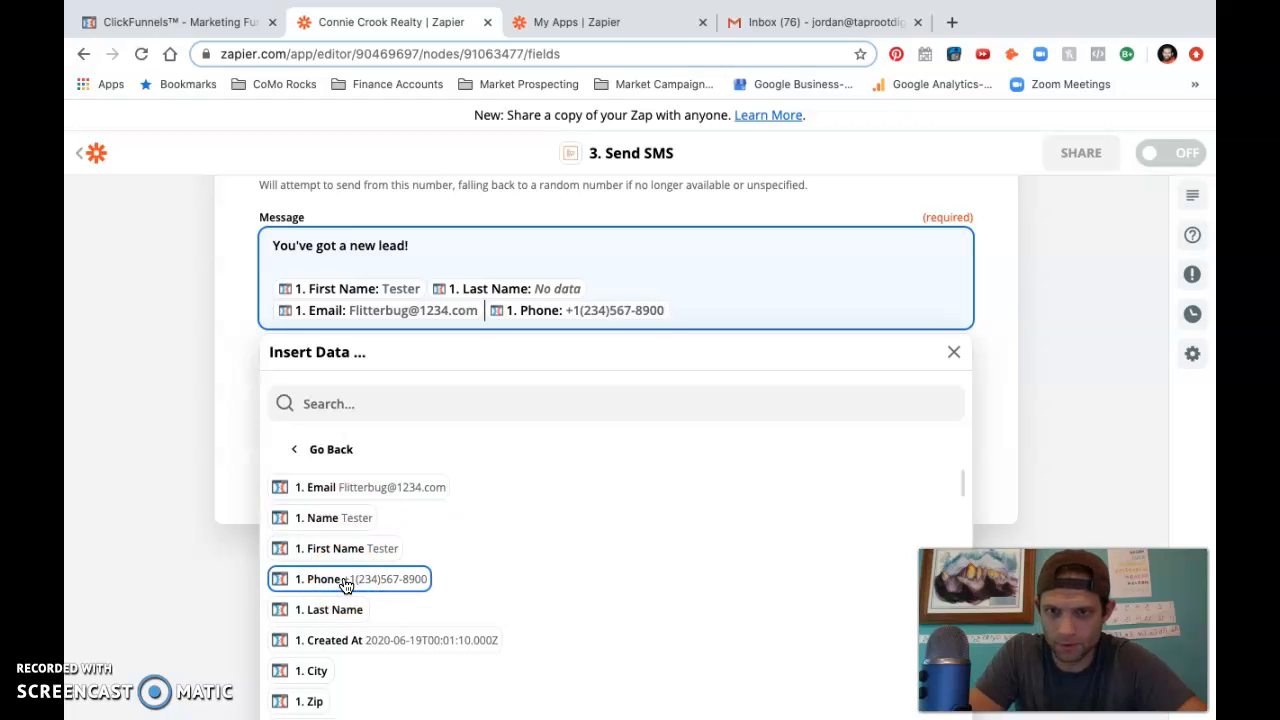
key(Return)
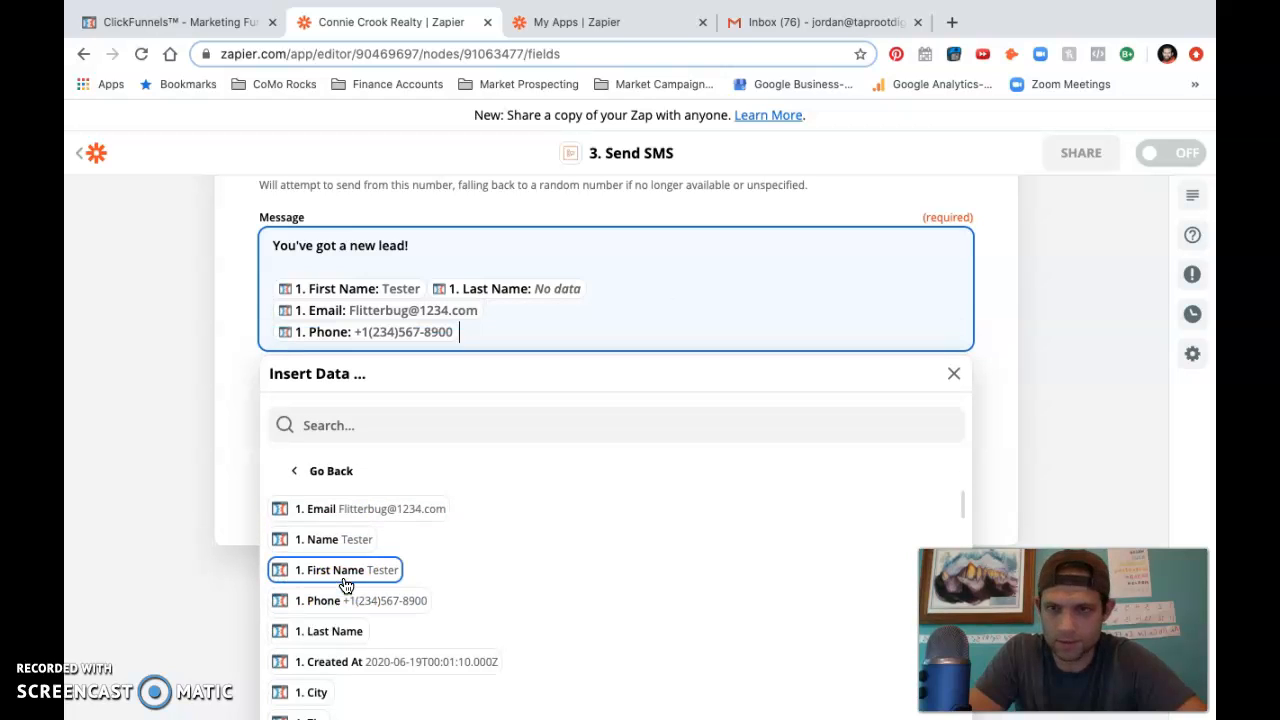
Insert the "What is your price range?" question field and its matching answer field on a new line of the message
key(Return)
scroll(349, 690, down, 10)
scroll(349, 696, down, 8)
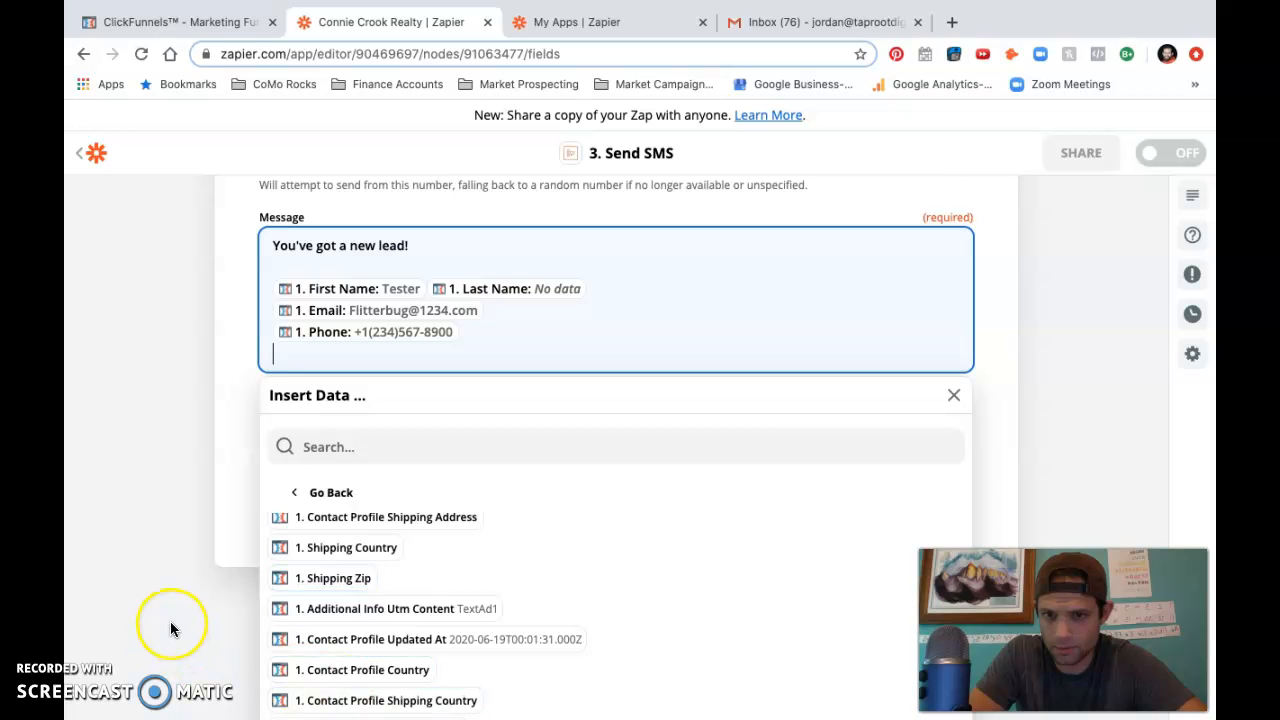
scroll(171, 614, down, 2)
scroll(410, 573, down, 10)
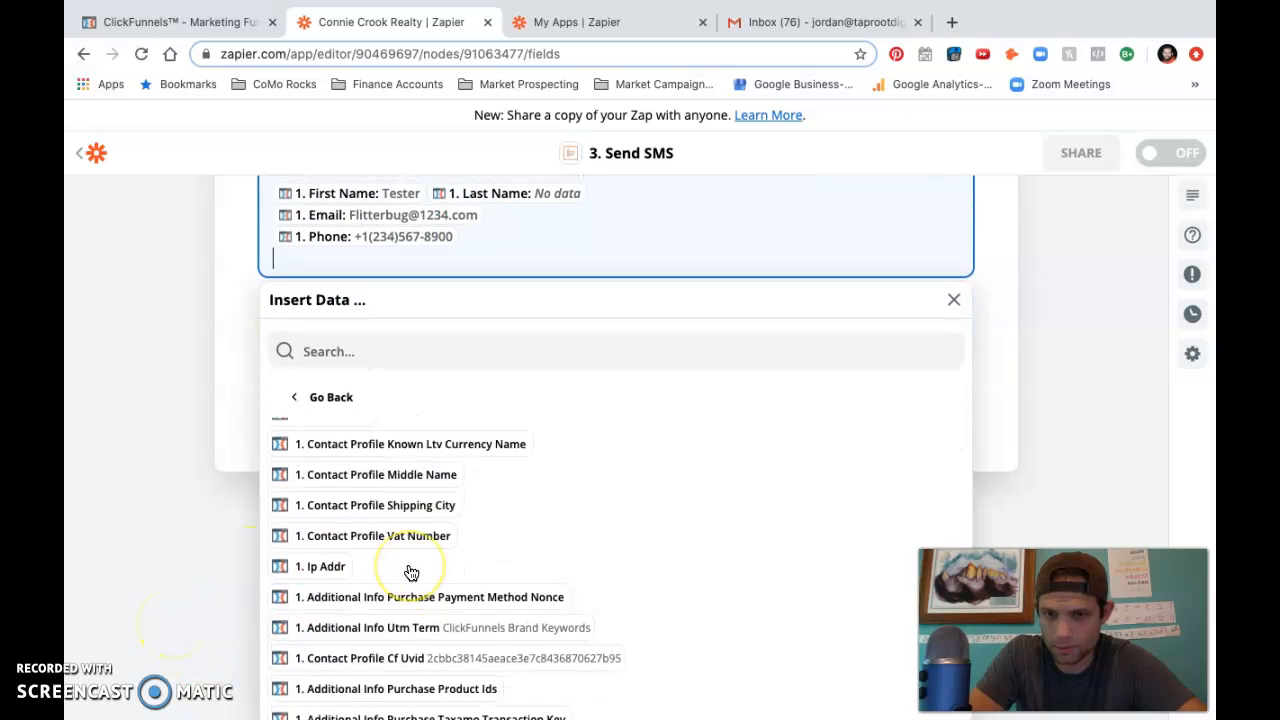
scroll(410, 573, down, 12)
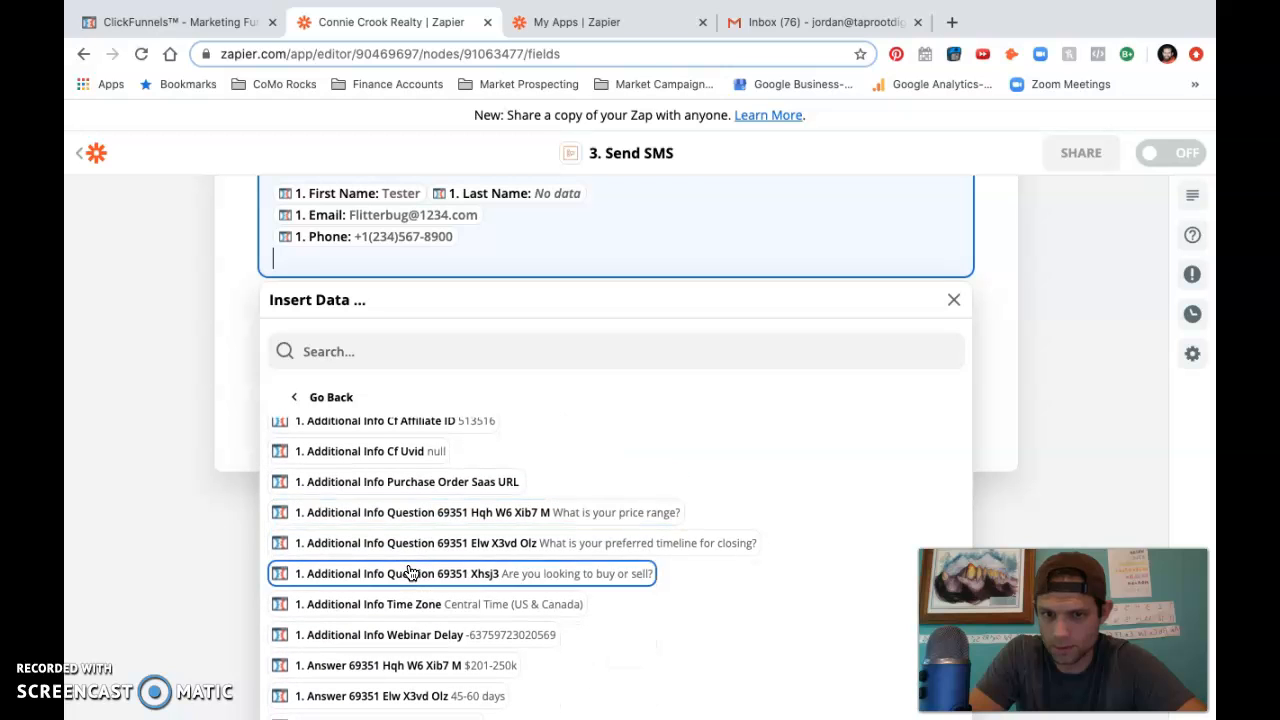
click(457, 518)
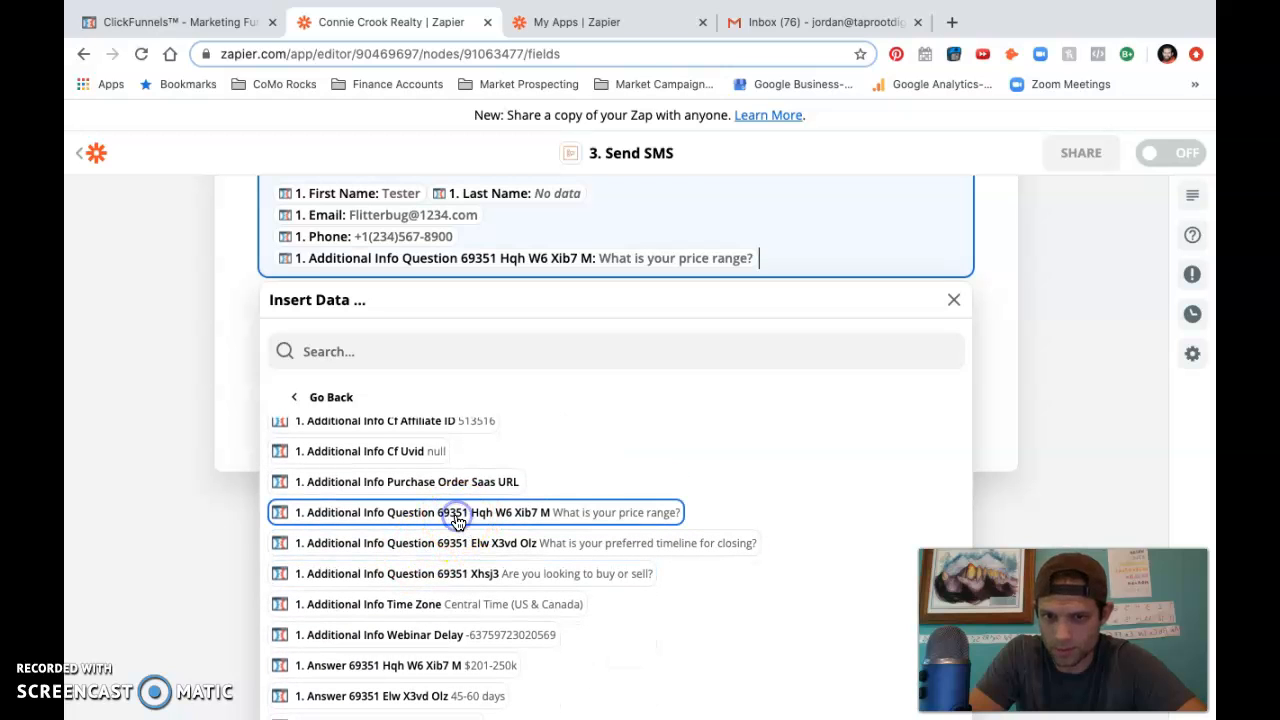
click(399, 667)
Add the "What is your preferred timeline for closing?" question field and its answer field on a new line
key(Return)
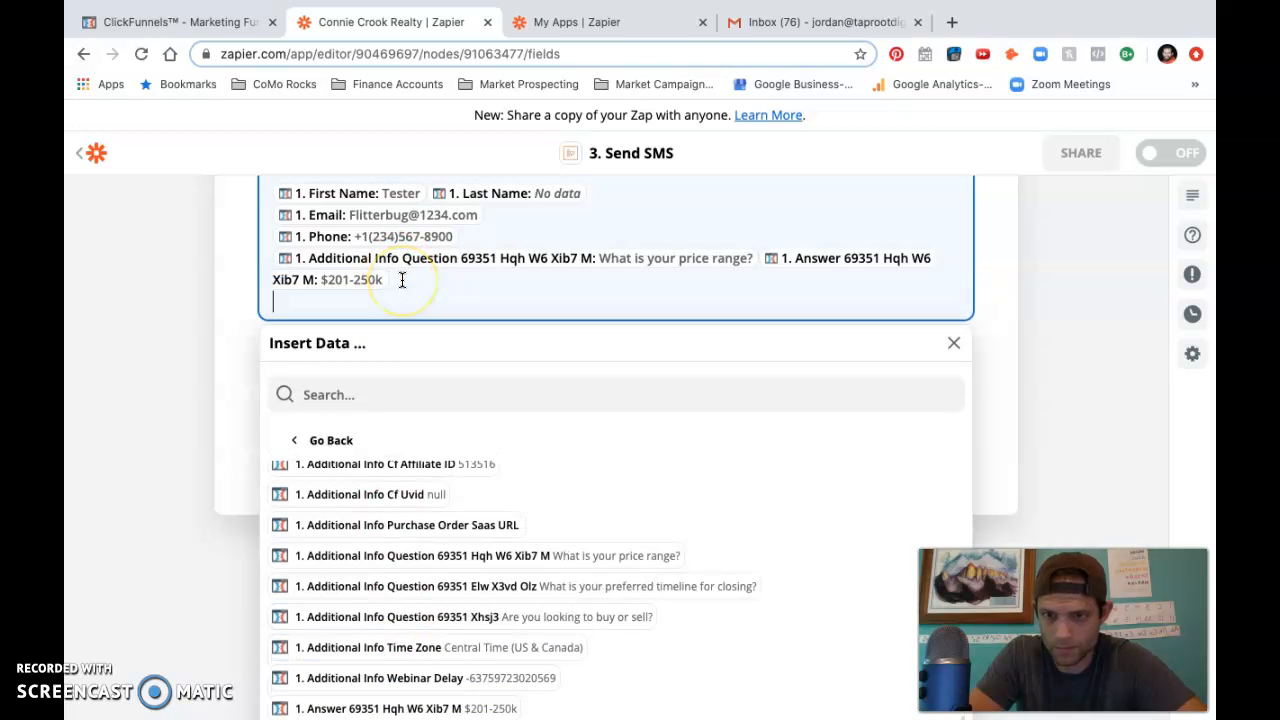
click(341, 586)
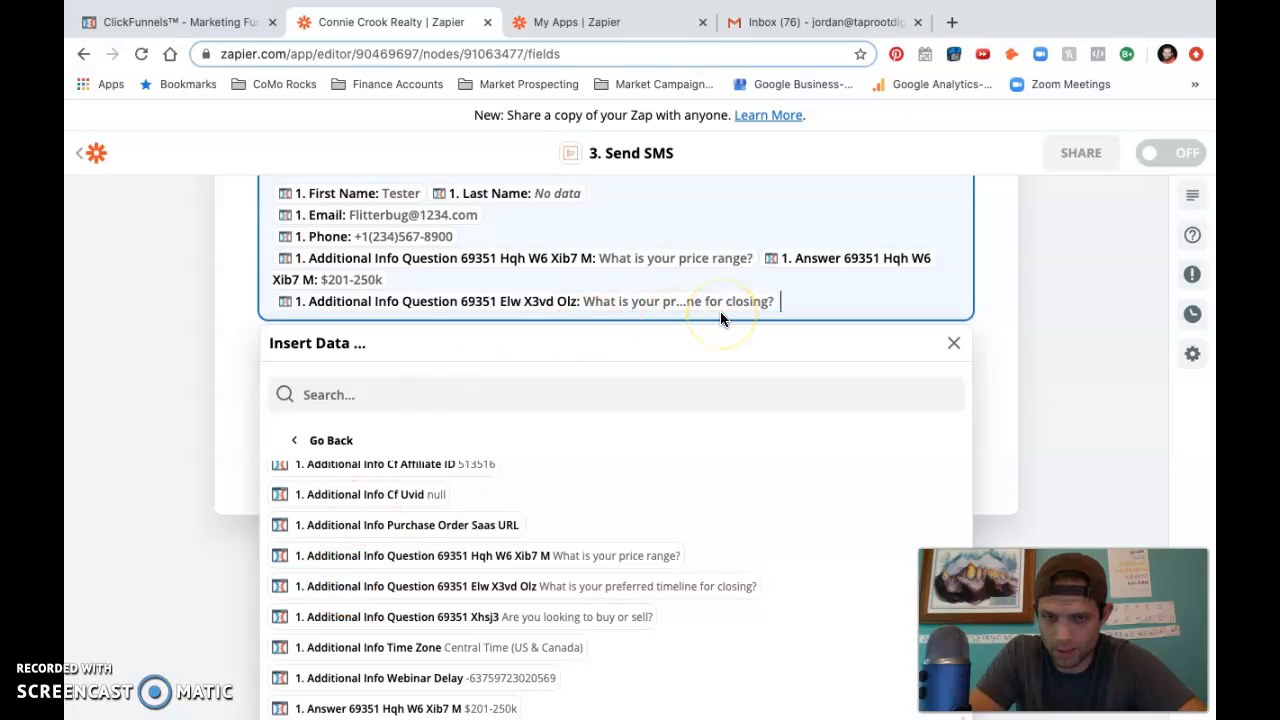
scroll(690, 485, down, 1)
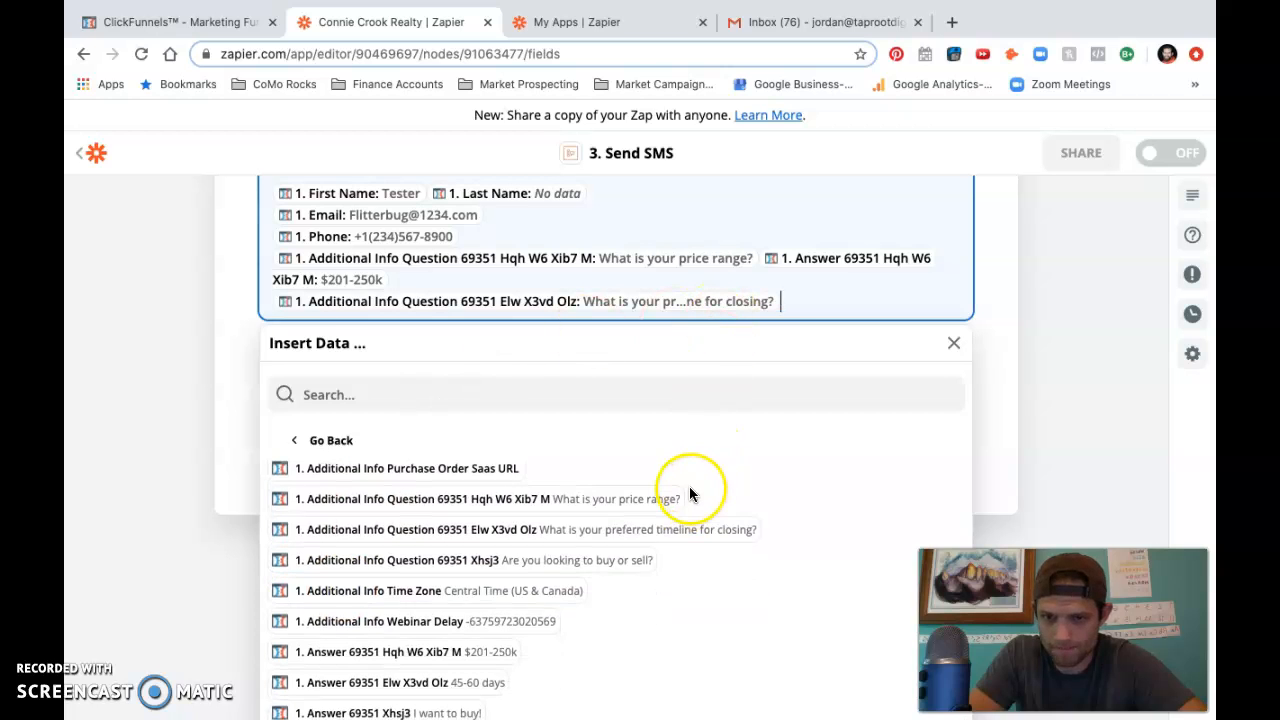
click(358, 688)
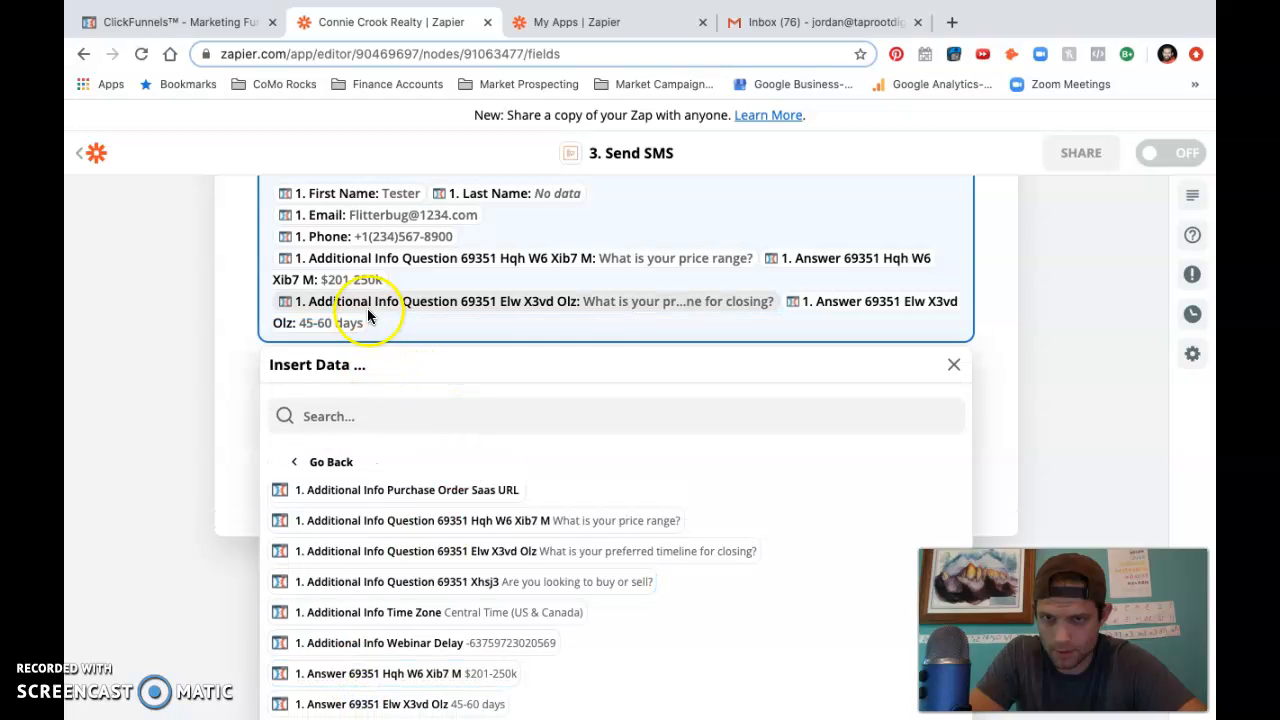
Insert the "Are you looking to buy or sell?" question and answer fields on a new line above the price range question
click(267, 264)
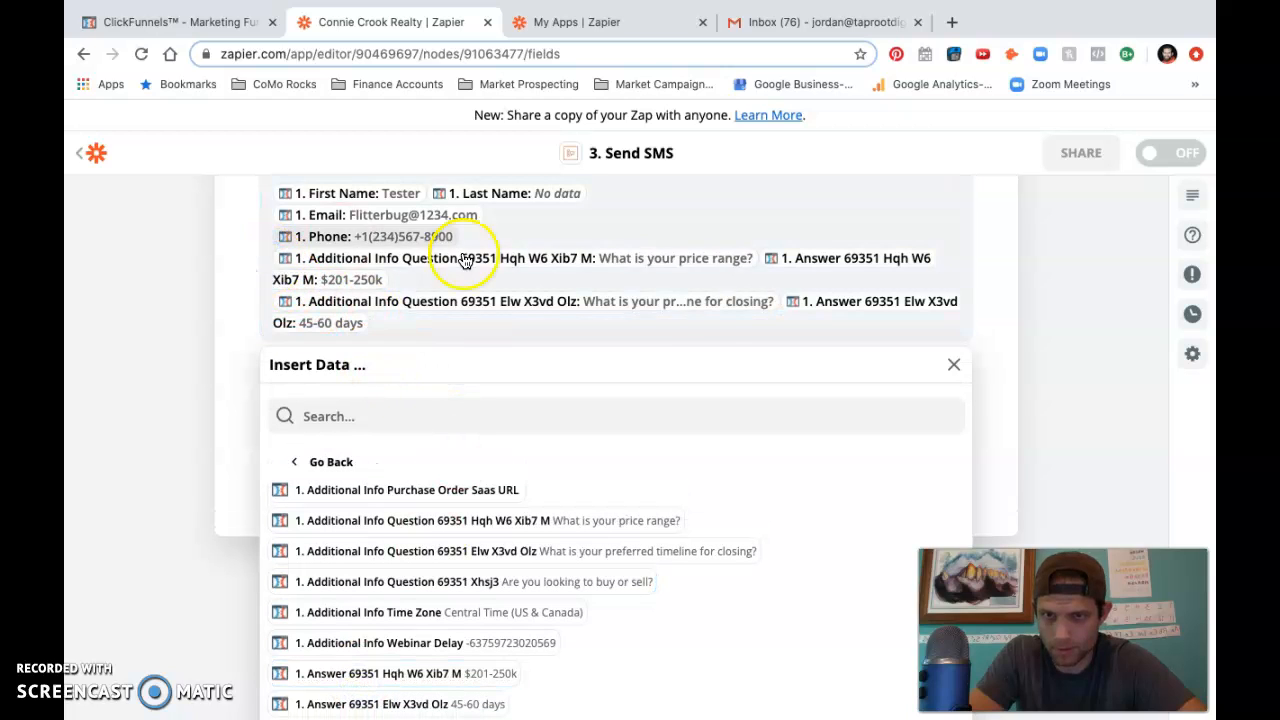
click(759, 241)
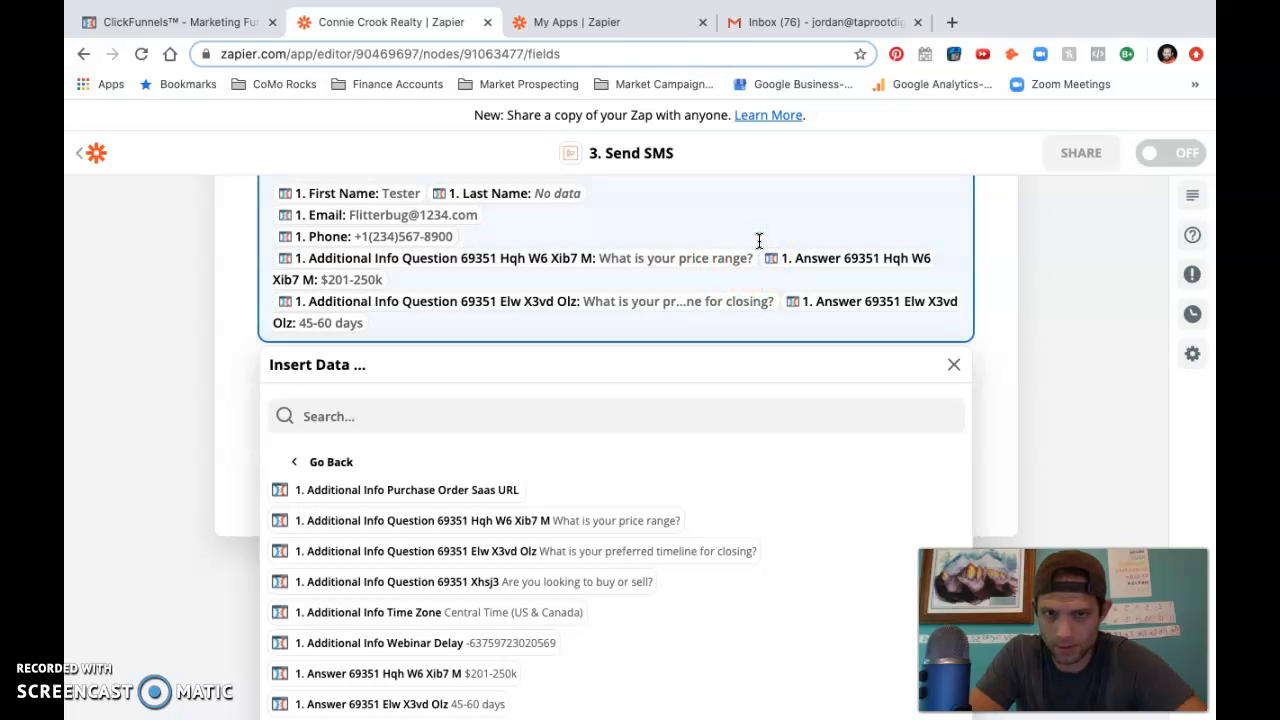
key(Return)
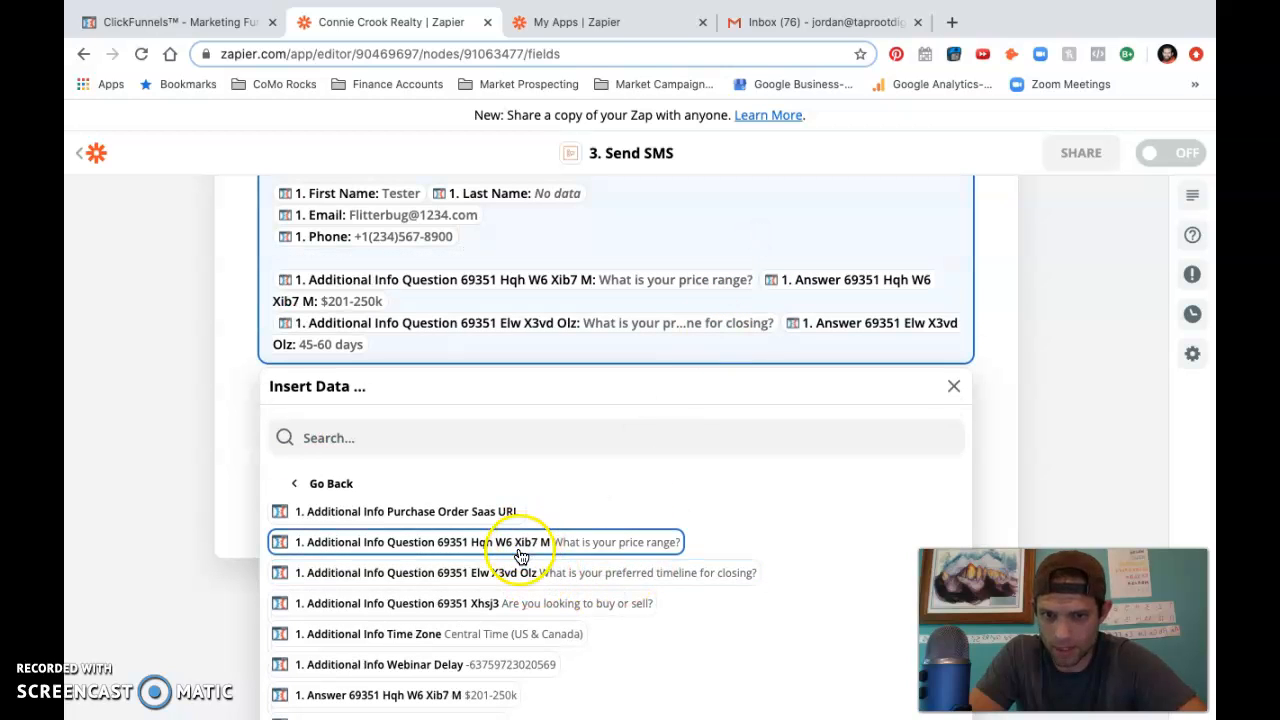
click(485, 601)
scroll(485, 601, down, 5)
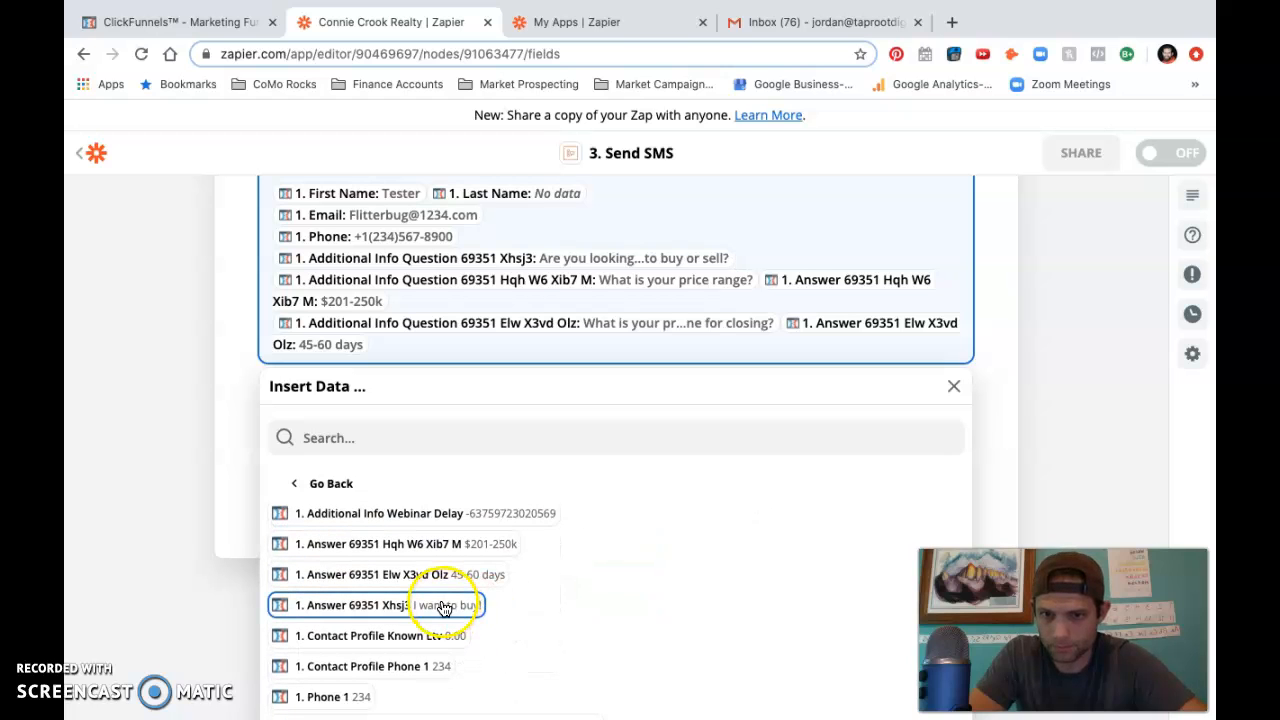
click(443, 607)
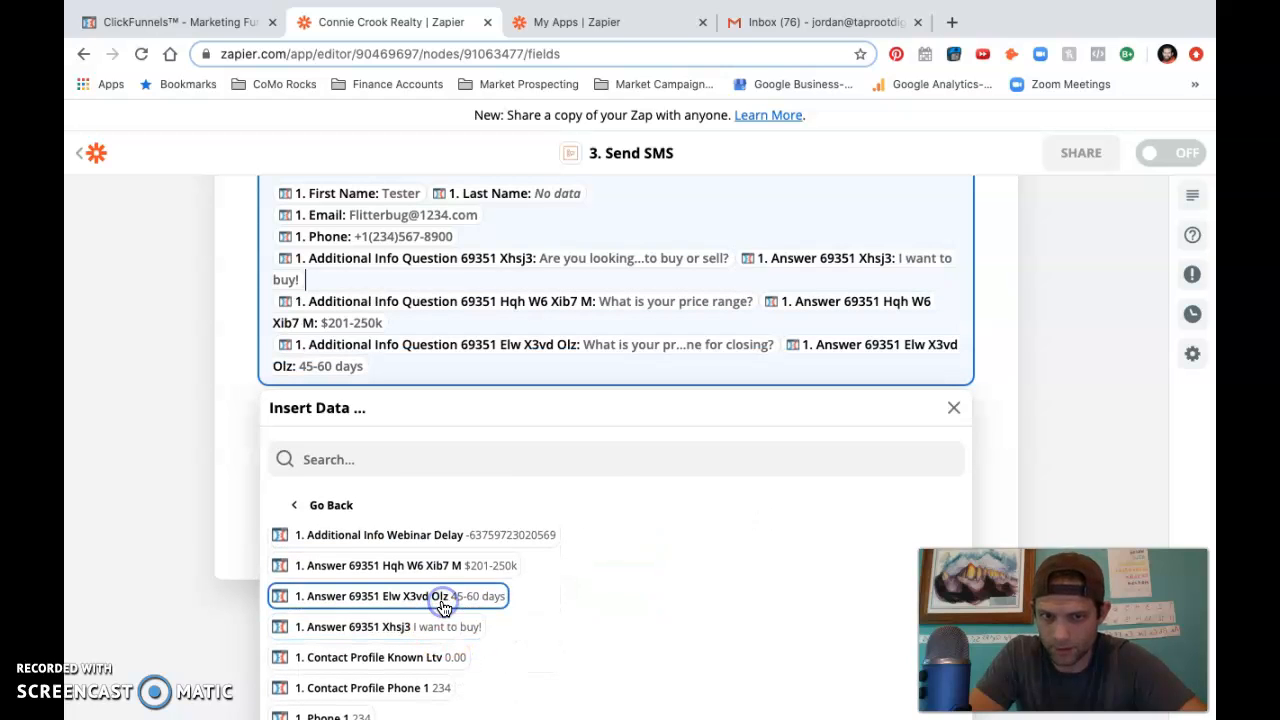
click(735, 265)
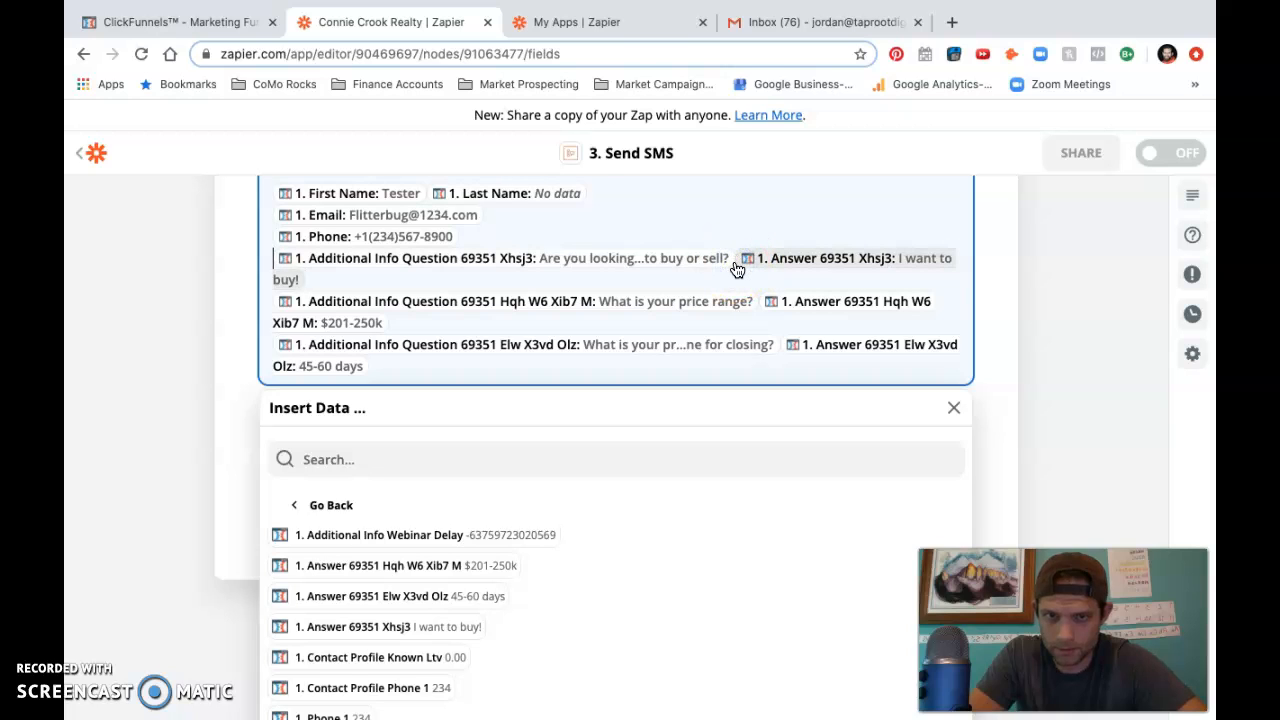
Close the field list, continue to the Send SMS test stage and review the sample message
scroll(606, 463, down, 3)
click(235, 425)
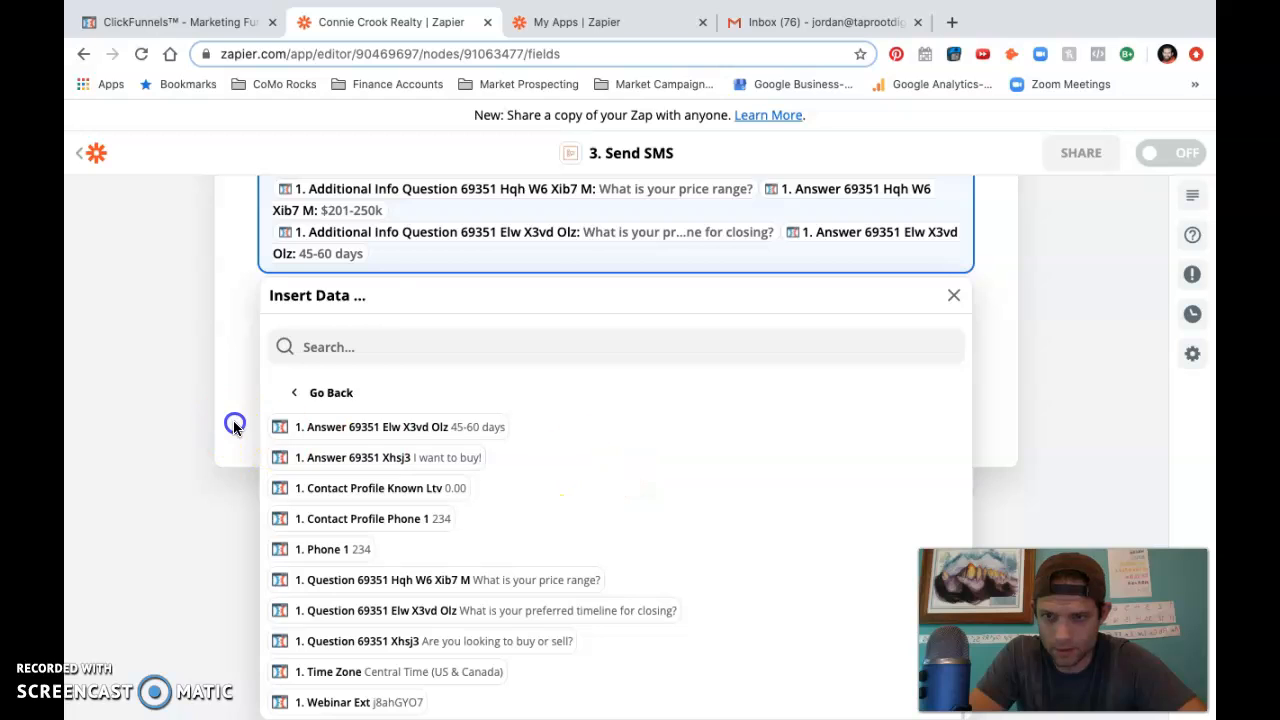
click(597, 437)
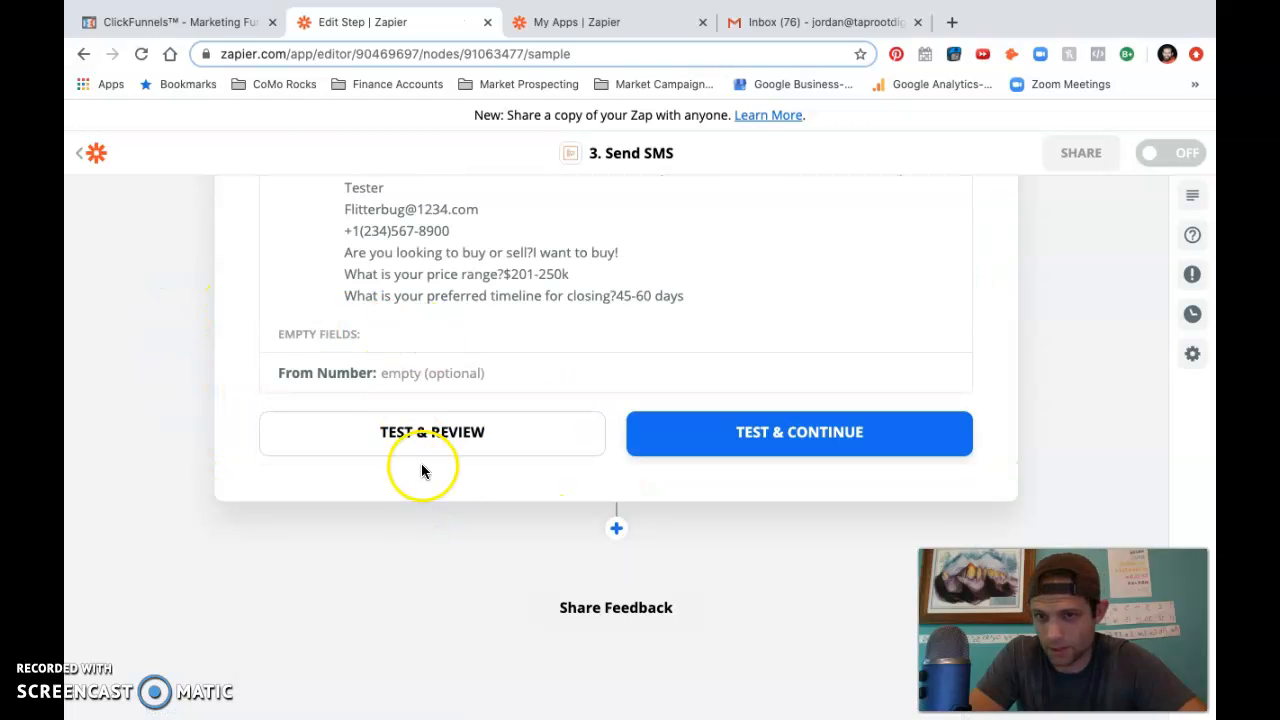
scroll(567, 363, up, 2)
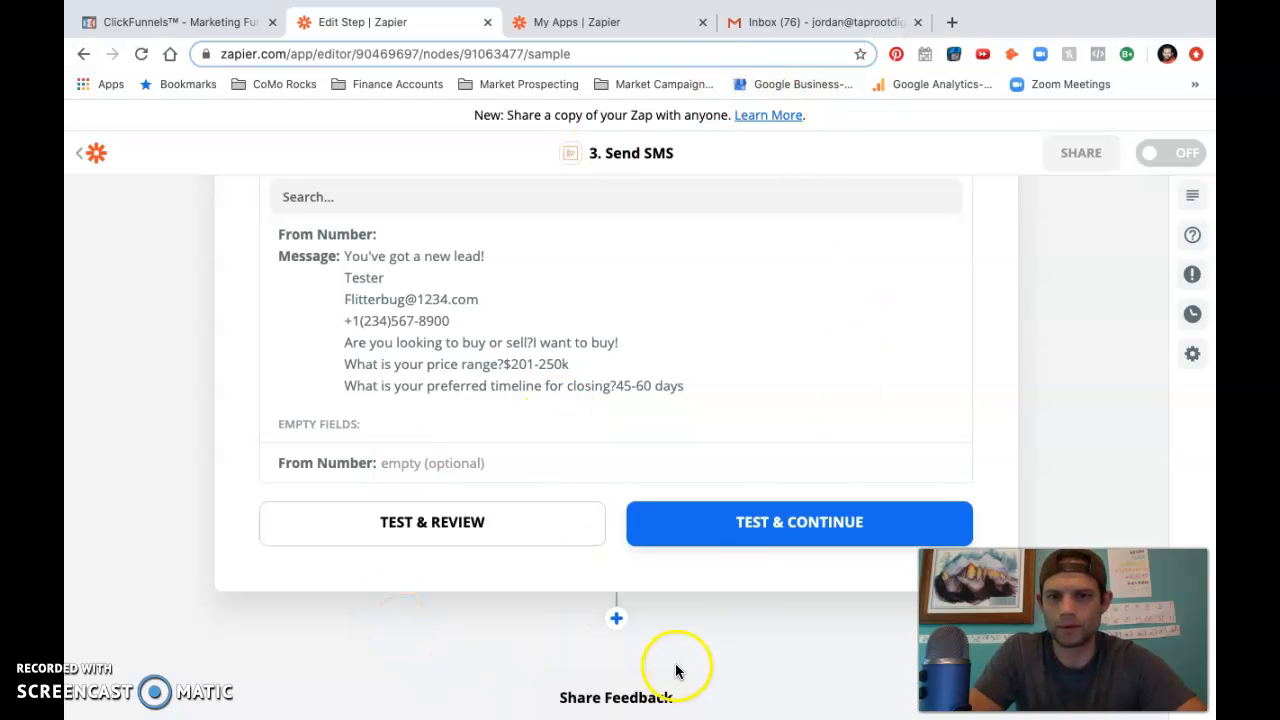
scroll(746, 656, down, 1)
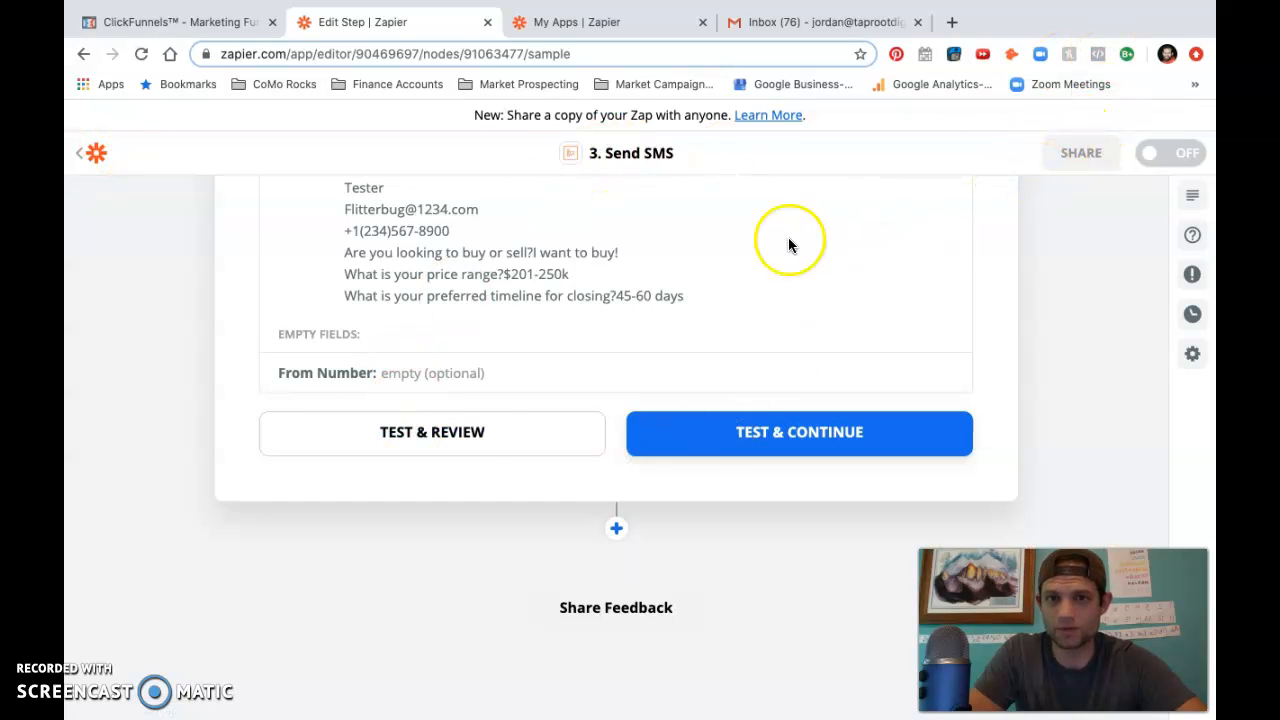
Leave the Zap editor and return to the list of Zaps
click(80, 155)
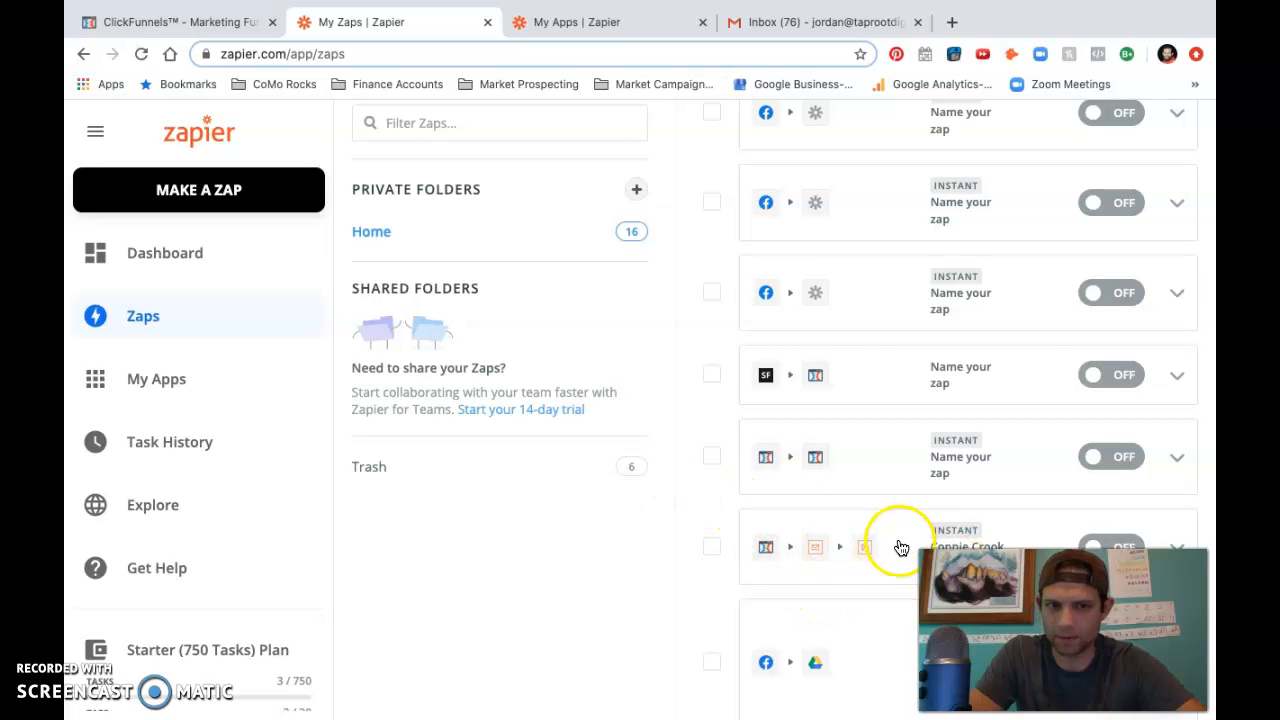
mouse_move(905, 714)
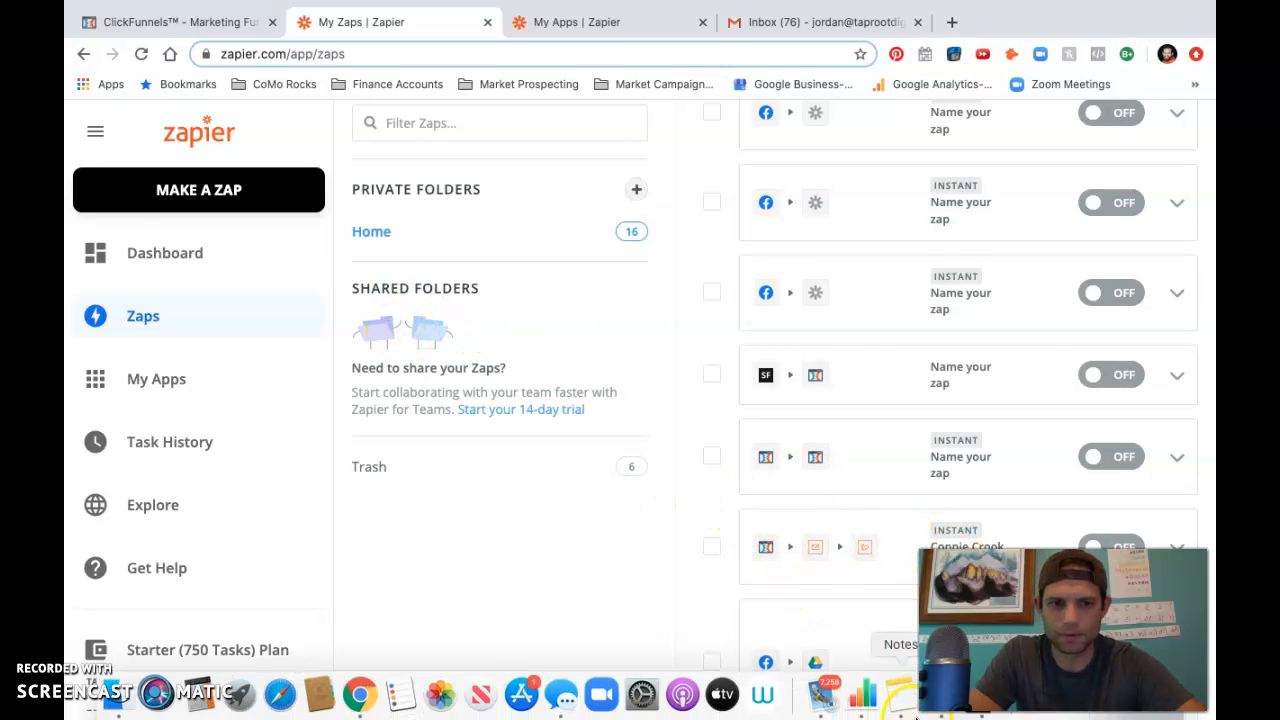